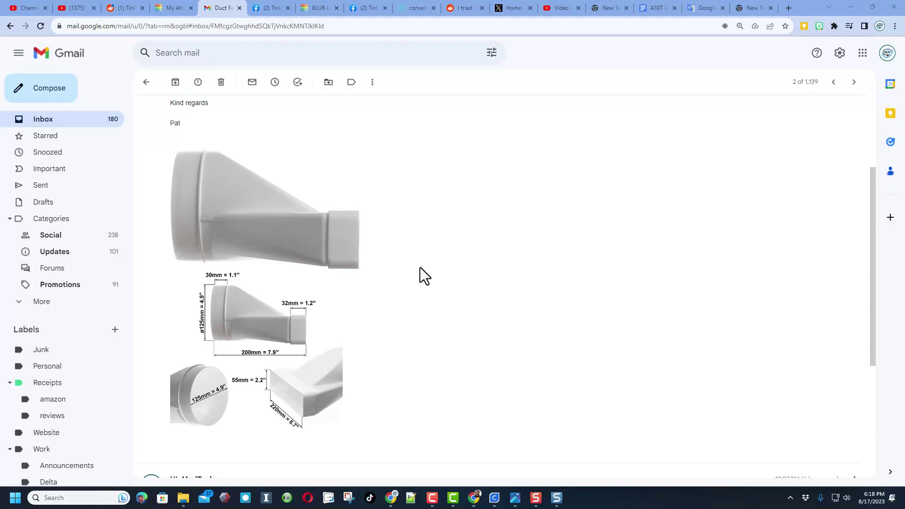
From the Tinkercad dashboard, start a new 3D design titled 'vent reduction rectangle'
key(ctrl+shift+Tab)
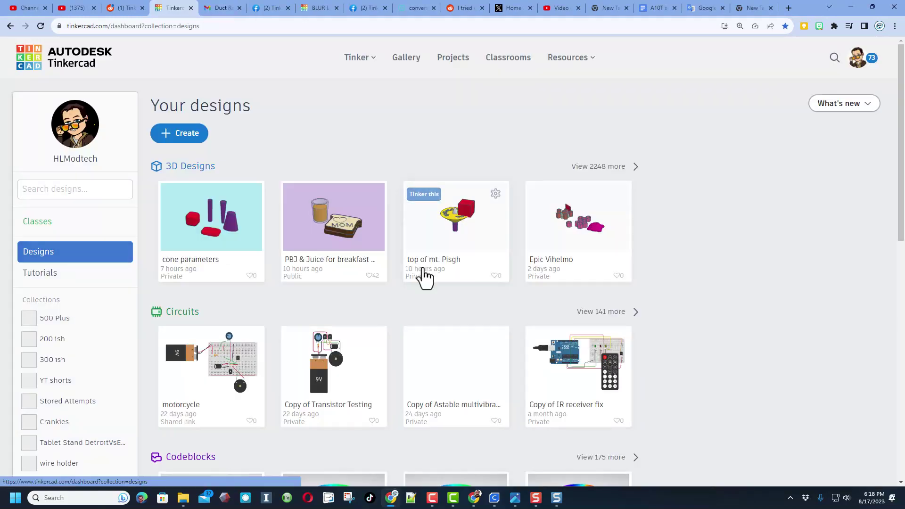
click(184, 134)
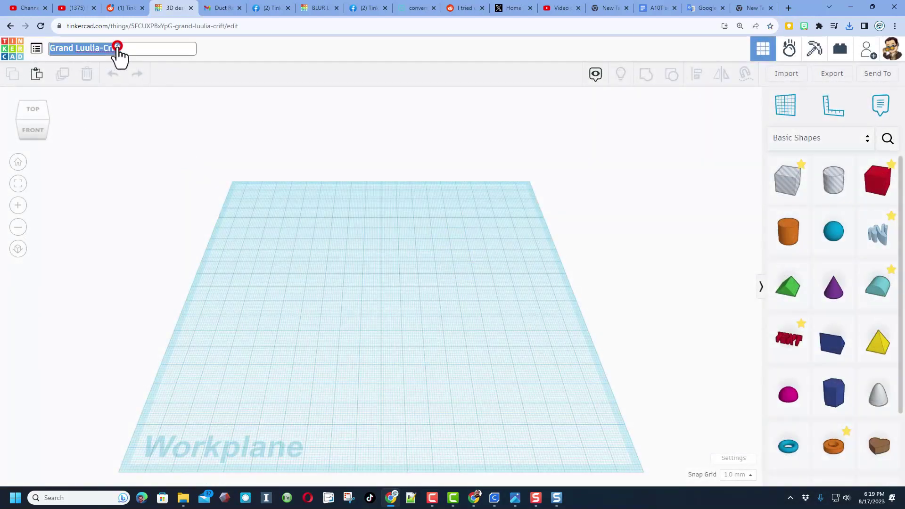
text(vent )
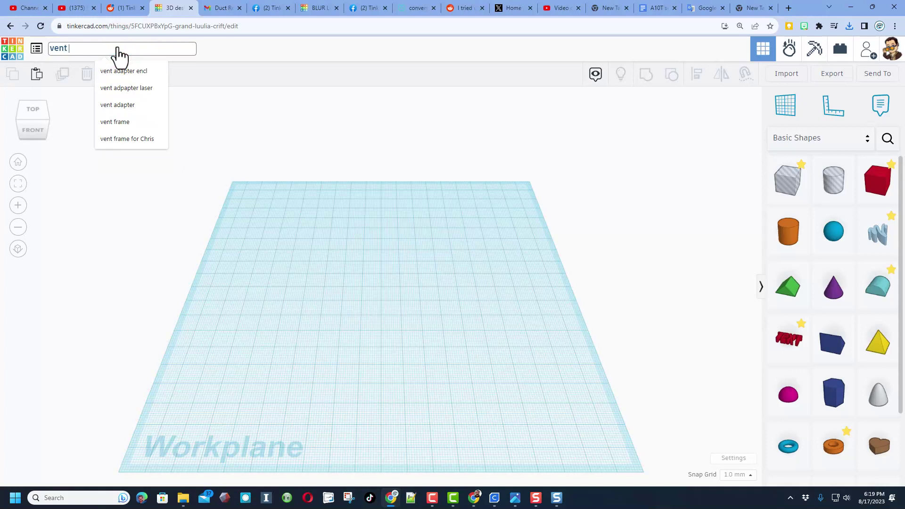
text(reduction rectangle)
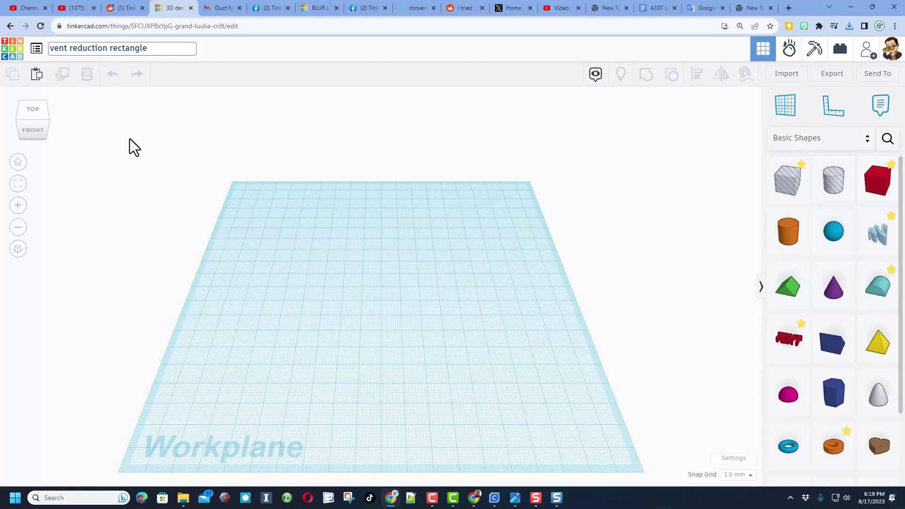
Bring up the duct reducer reference photo in Photos and zoom in on it
click(514, 498)
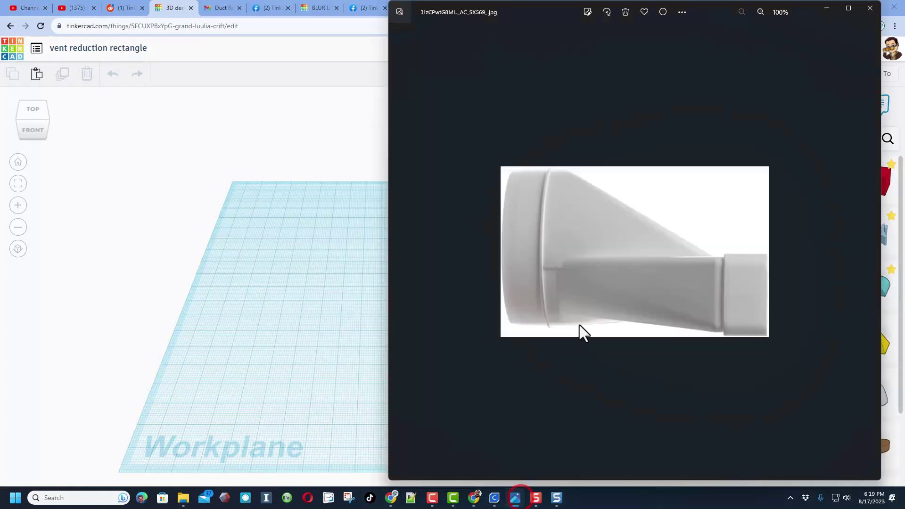
scroll(513, 200, up, 1)
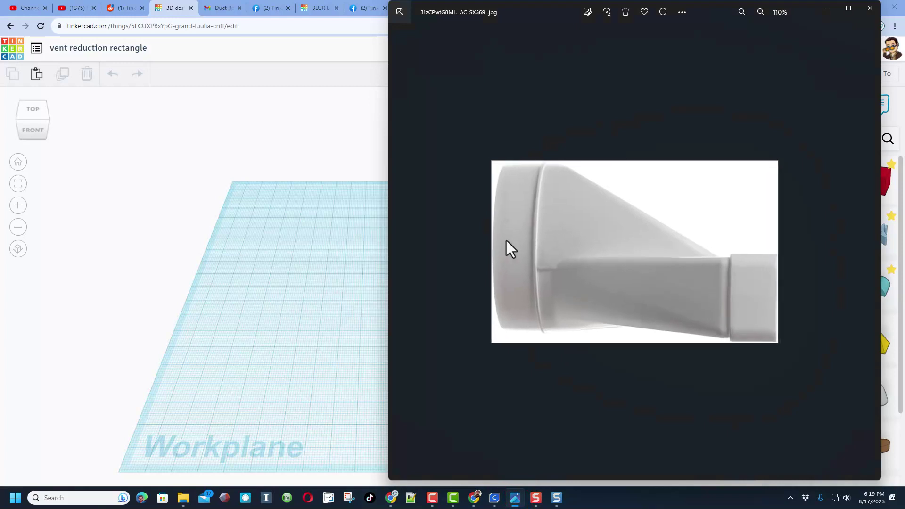
scroll(506, 240, up, 1)
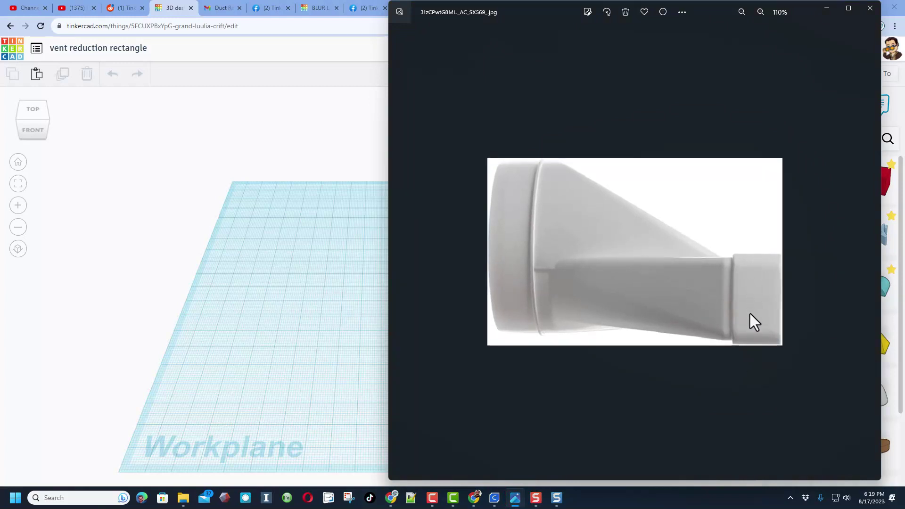
scroll(749, 293, up, 1)
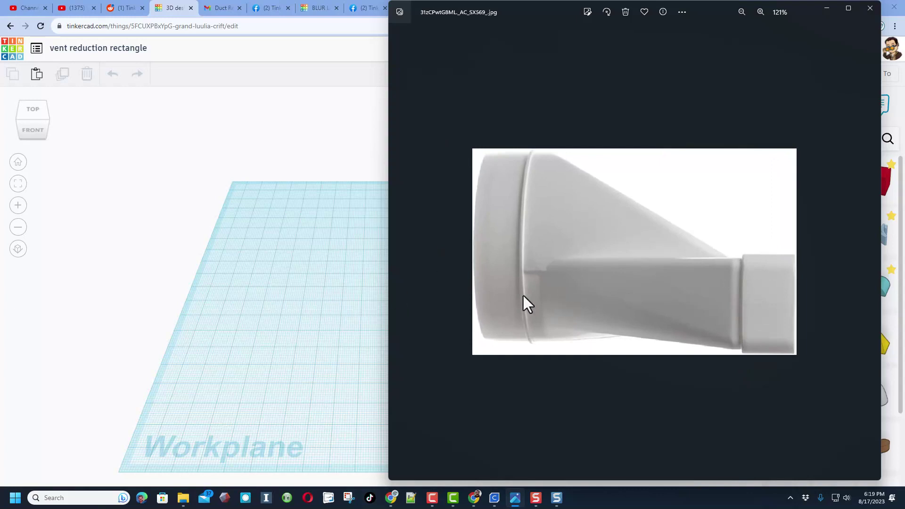
Place a red box on the workplane with an orange tube beside it
click(316, 254)
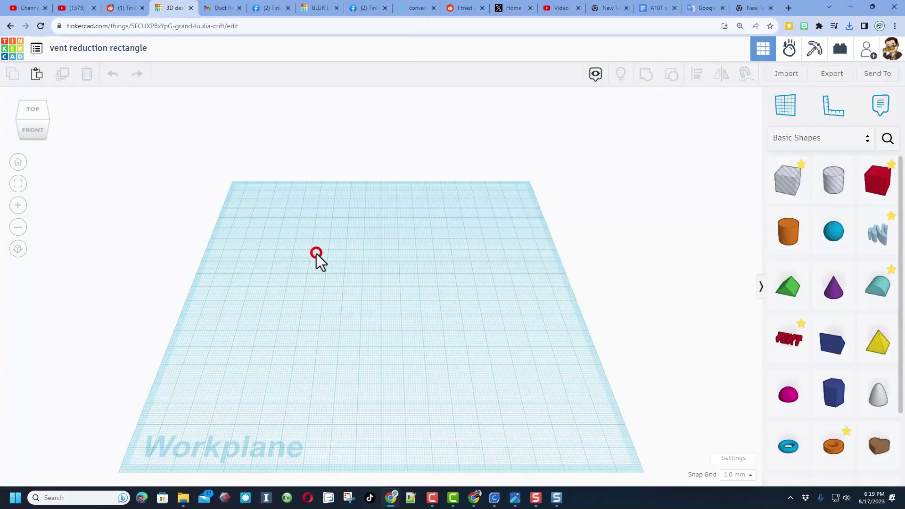
scroll(354, 317, down, 1)
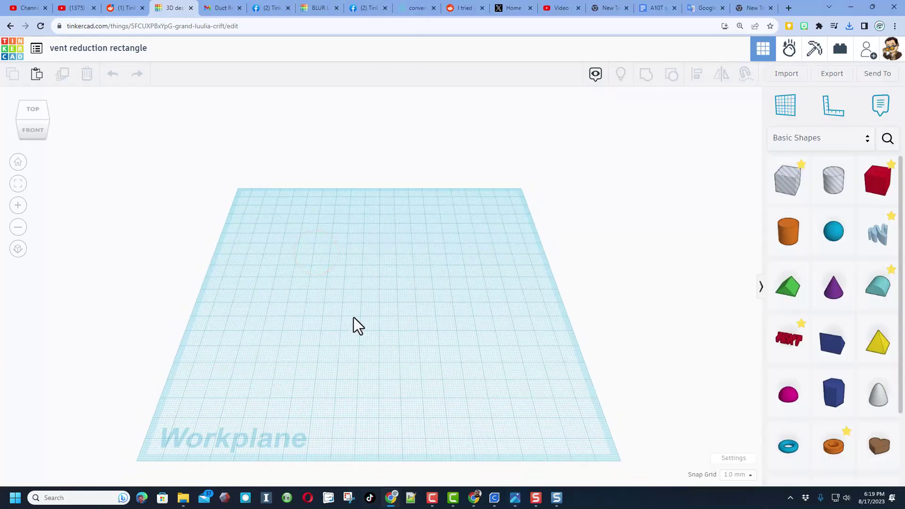
click(878, 181)
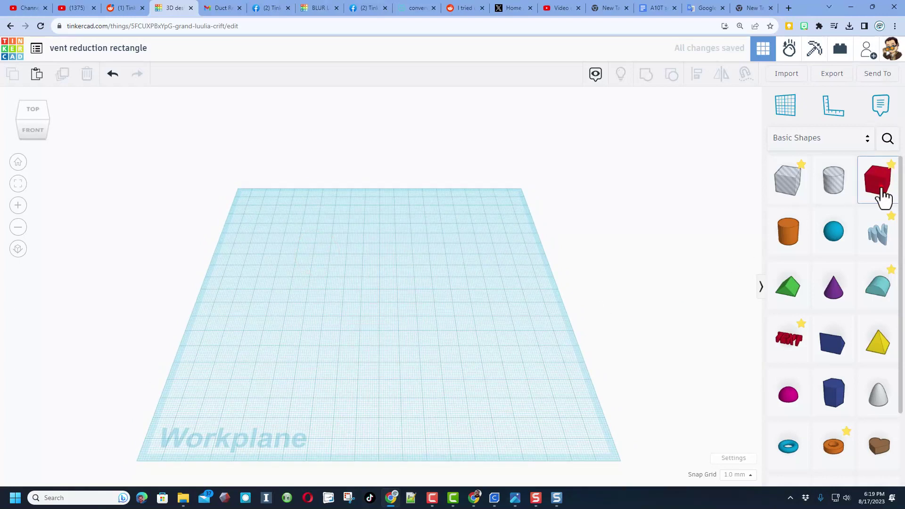
click(333, 293)
right_drag(385, 339, 347, 298)
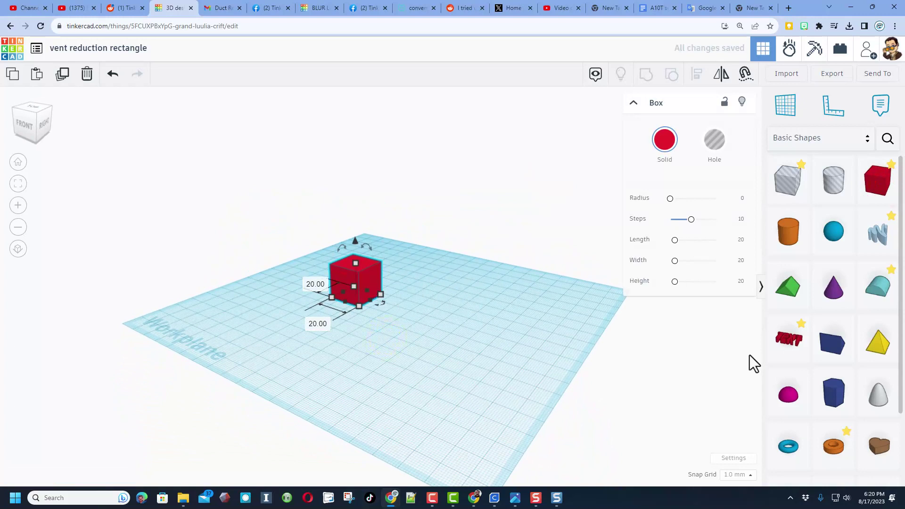
click(831, 446)
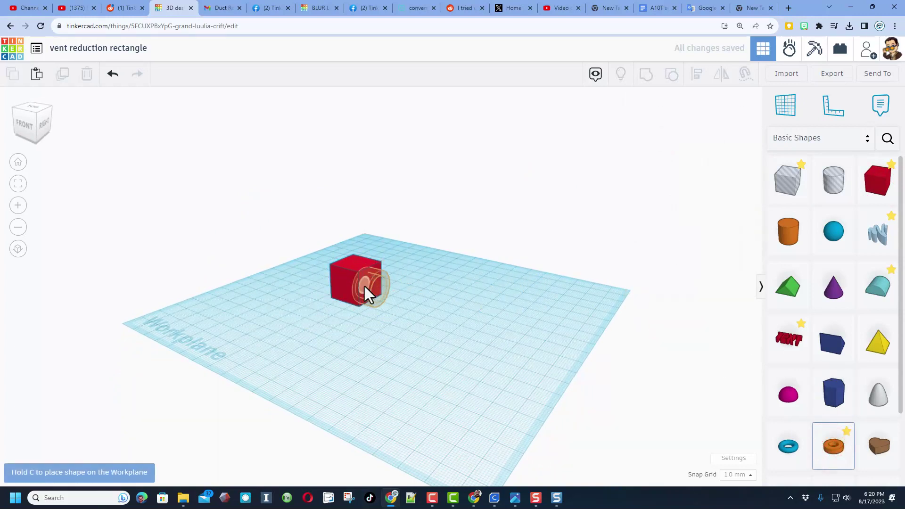
click(364, 282)
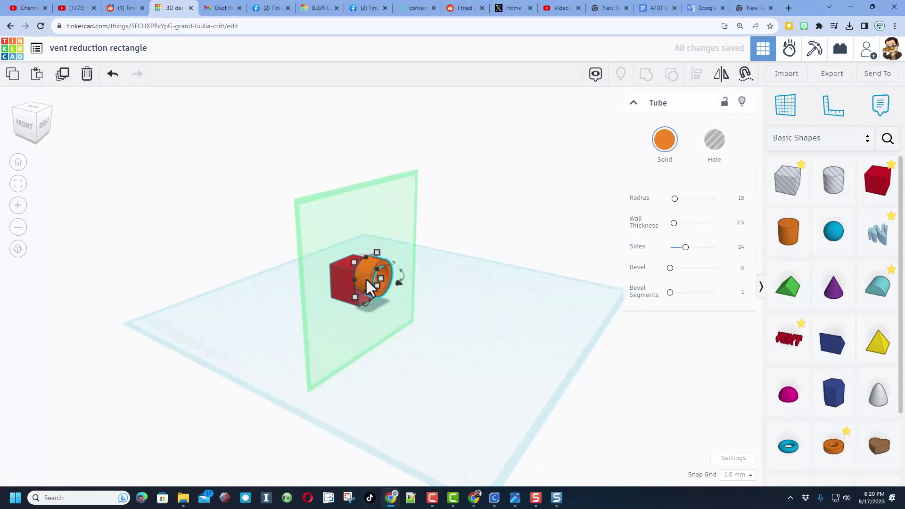
Give the tube radius 42, 64 sides and wall thickness 2, then drop it to the workplane
click(741, 199)
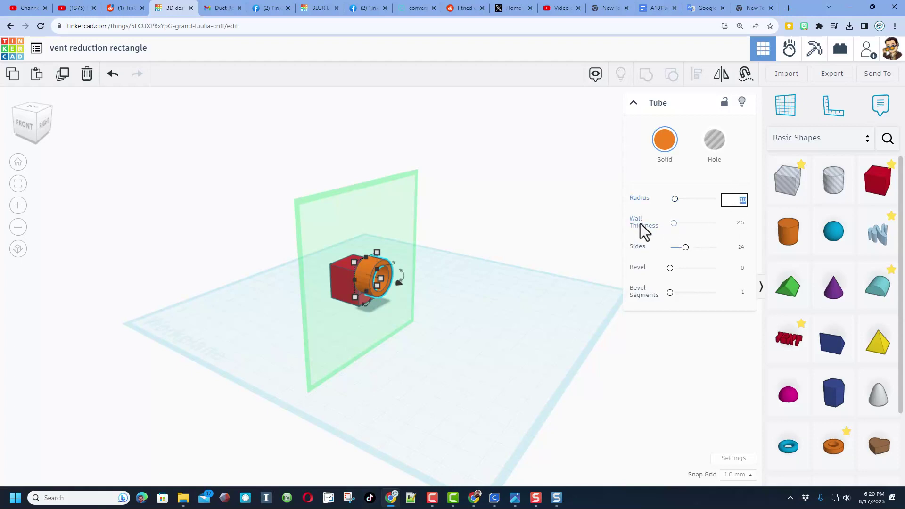
click(736, 200)
text(42)
key(Return)
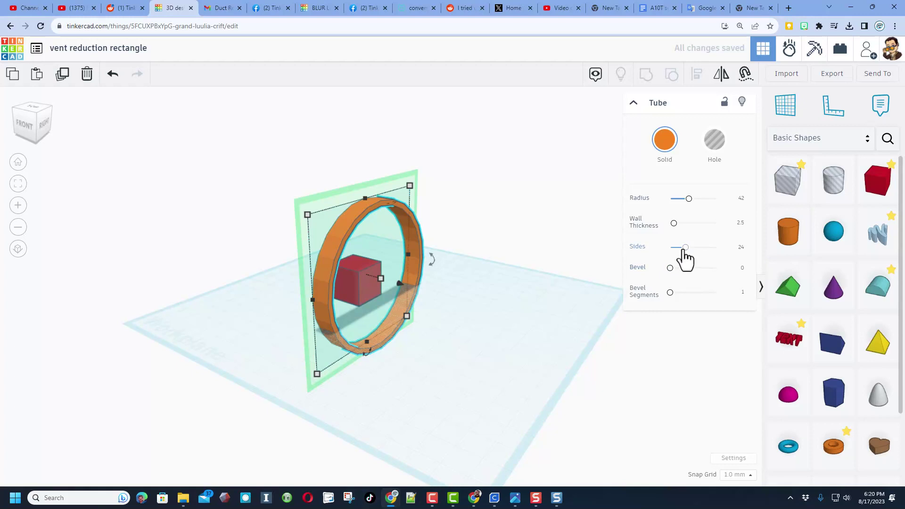
drag(685, 247, 735, 248)
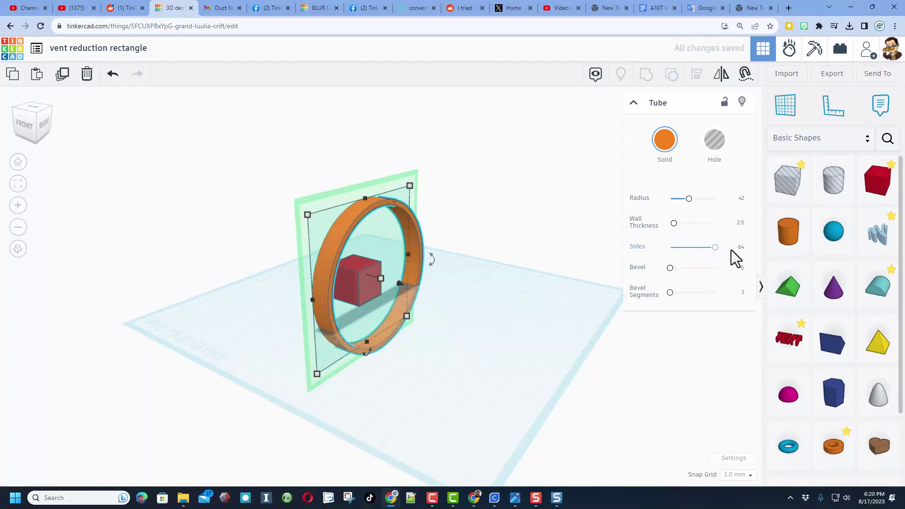
click(740, 224)
text(2)
key(Return)
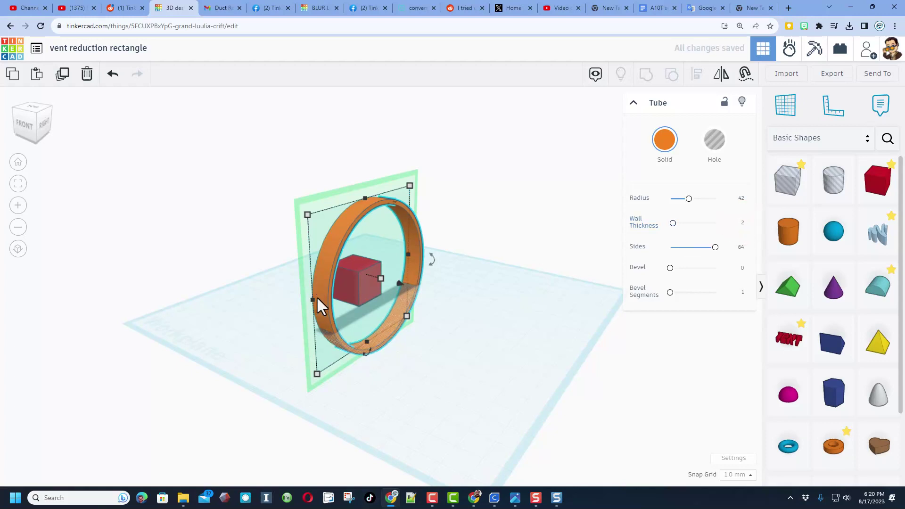
mouse_move(316, 296)
right_down()
mouse_move(267, 341)
mouse_move(248, 337)
right_up()
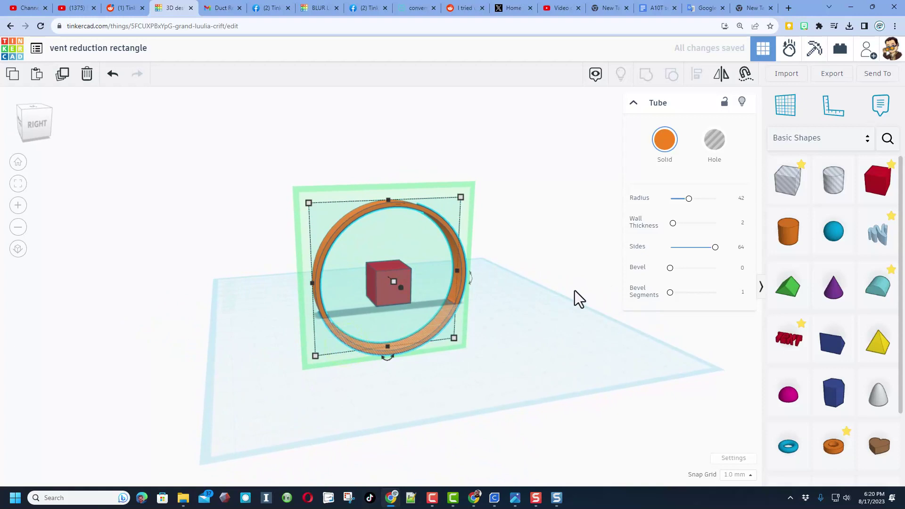
key(d)
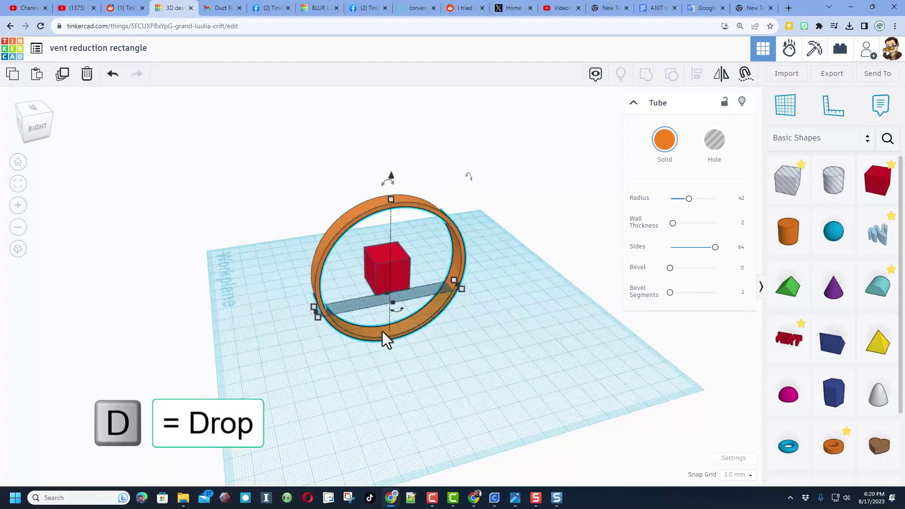
Measure the orange ring with the Ruler, confirming 84 mm height and width, then remove the ruler
mouse_move(381, 331)
right_down()
mouse_move(373, 344)
mouse_move(485, 323)
mouse_move(371, 196)
mouse_move(399, 244)
mouse_move(334, 229)
right_up()
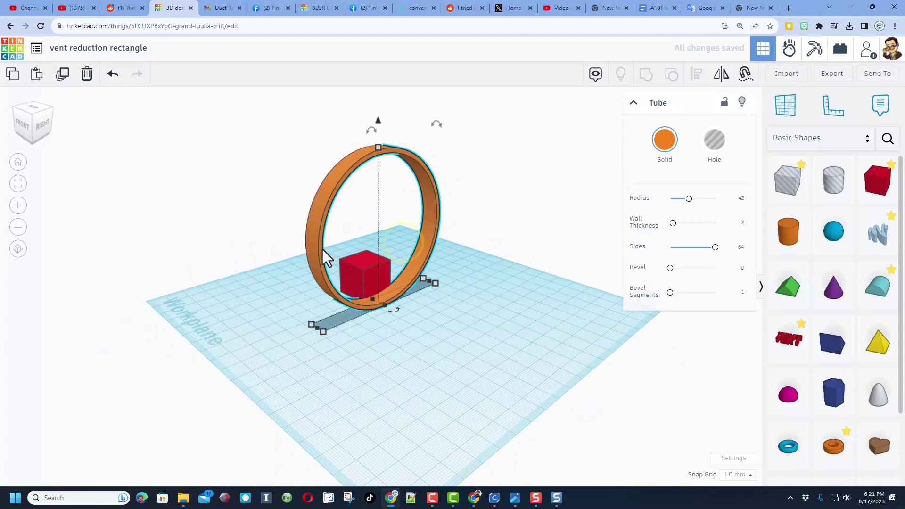
click(354, 332)
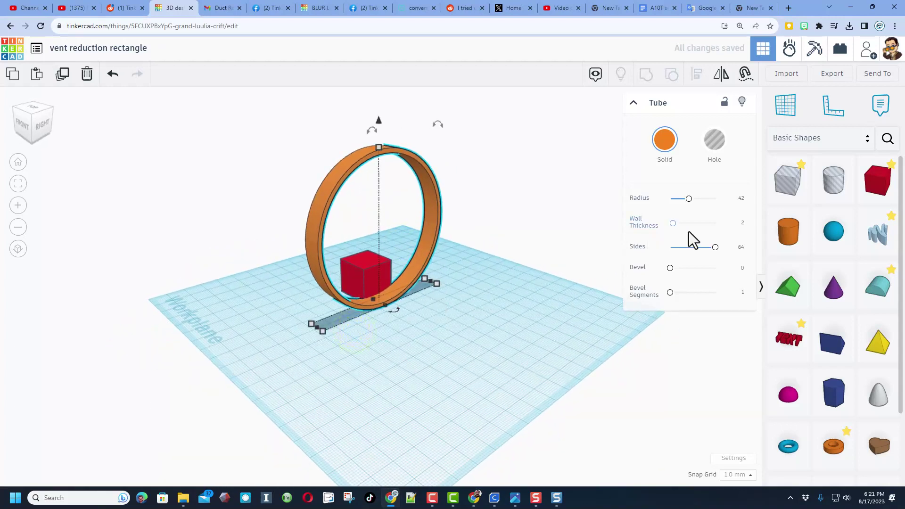
click(829, 107)
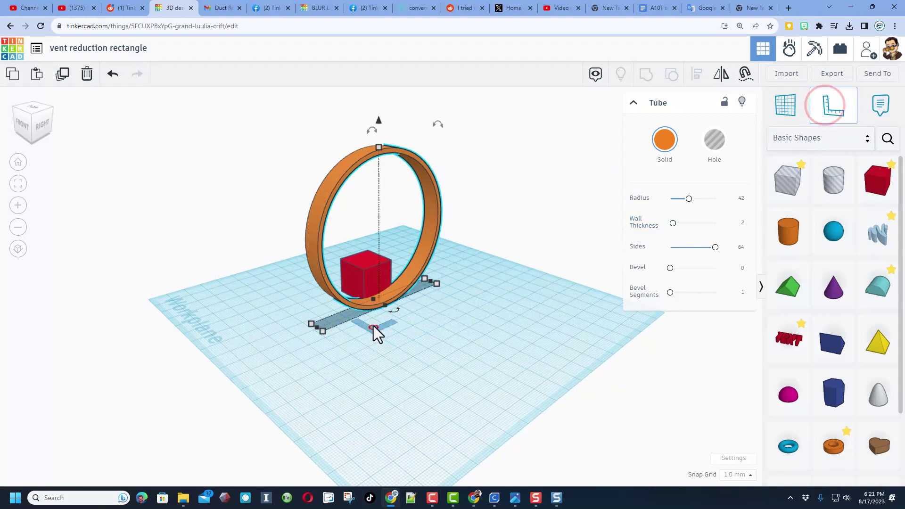
click(355, 318)
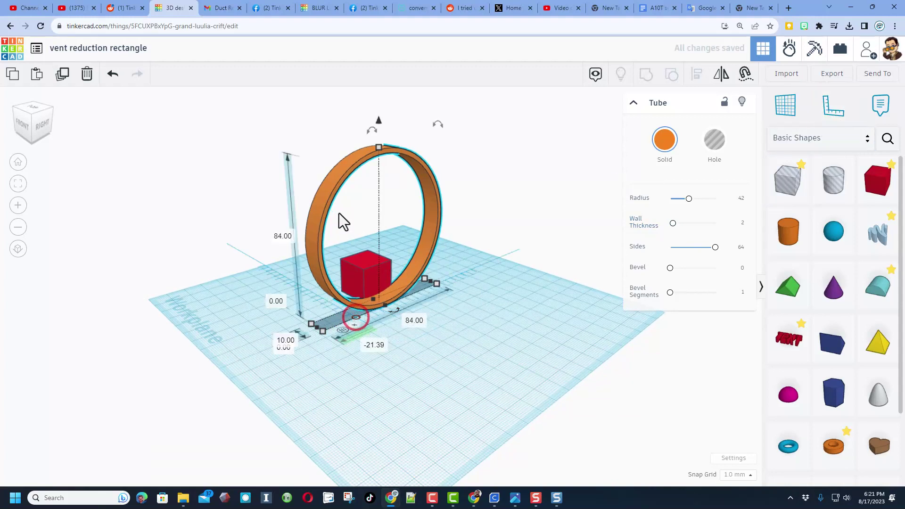
click(328, 193)
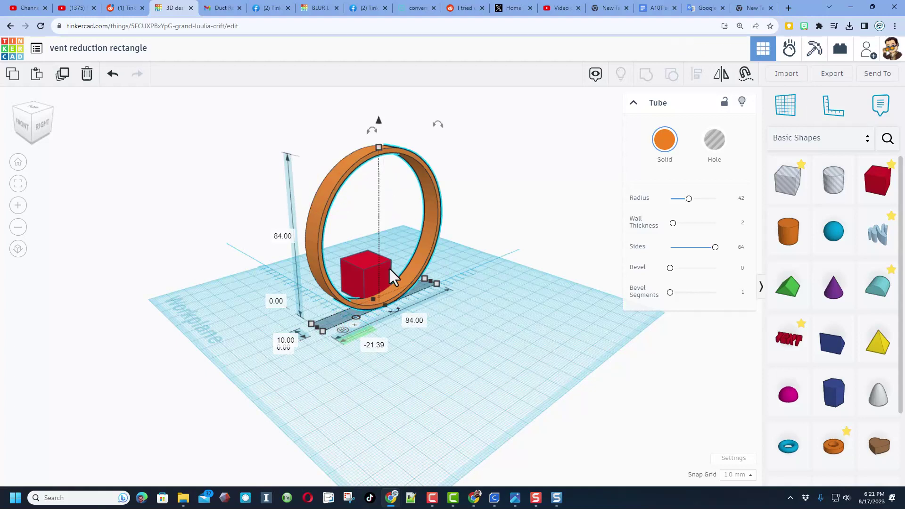
right_drag(396, 283, 413, 288)
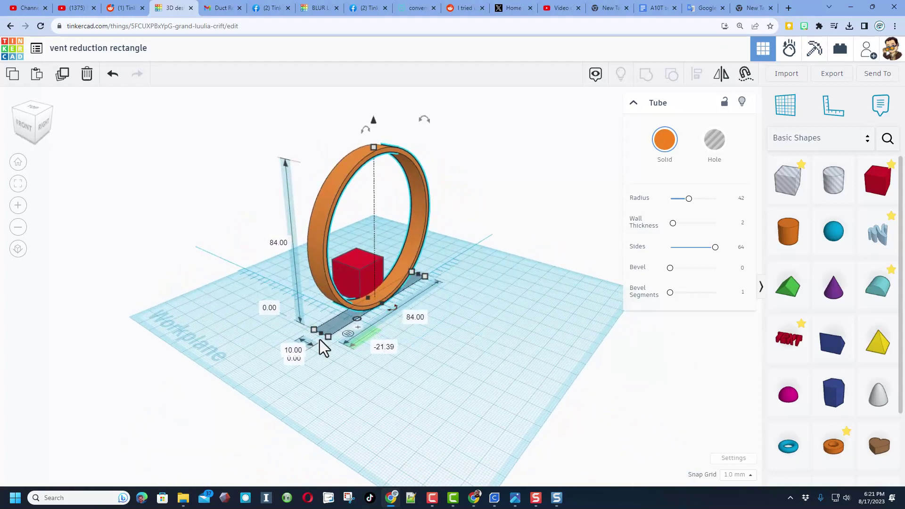
click(356, 329)
Deepen the orange ring, move it, and push the red cube against its edge
mouse_move(379, 339)
right_down()
mouse_move(314, 338)
mouse_move(345, 350)
right_up()
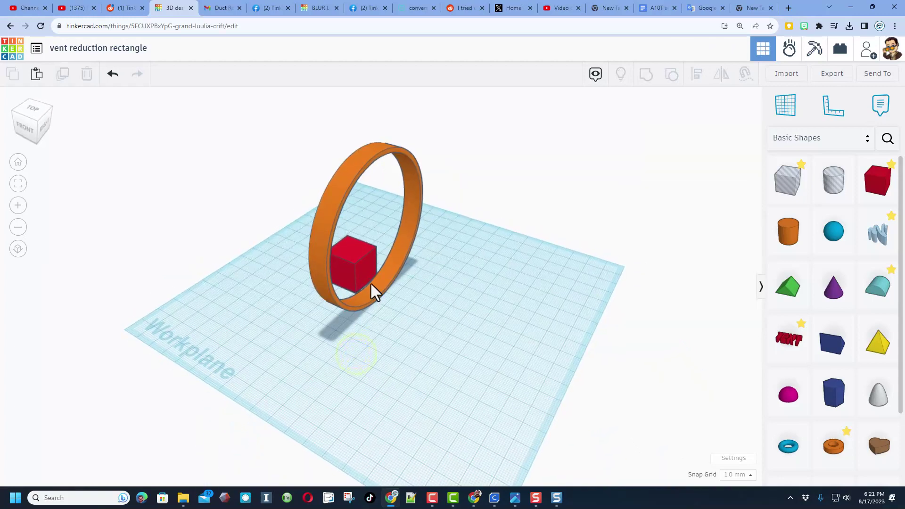
drag(372, 284, 341, 277)
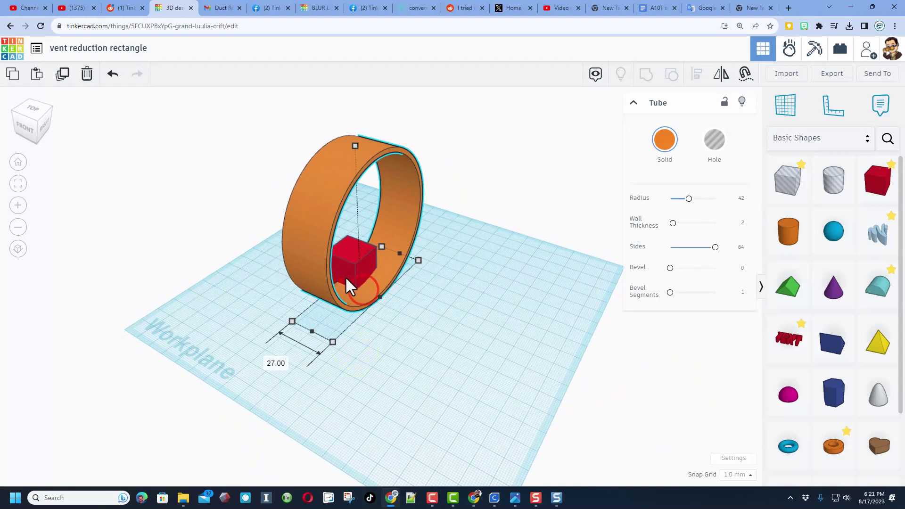
drag(340, 276, 414, 299)
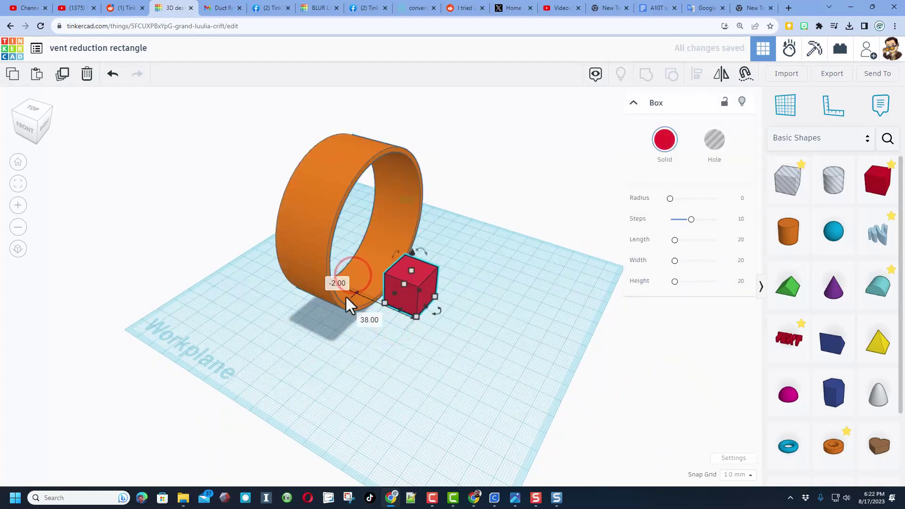
drag(349, 275, 312, 246)
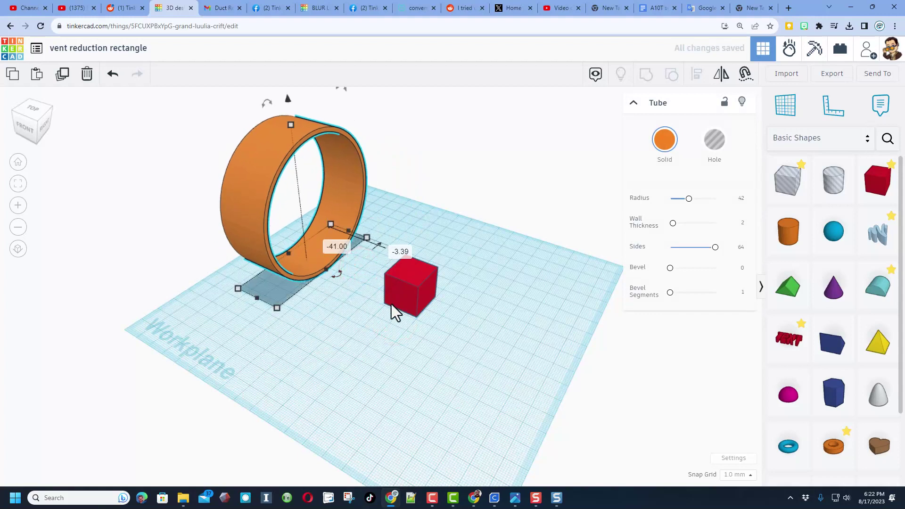
drag(412, 307, 349, 283)
click(342, 322)
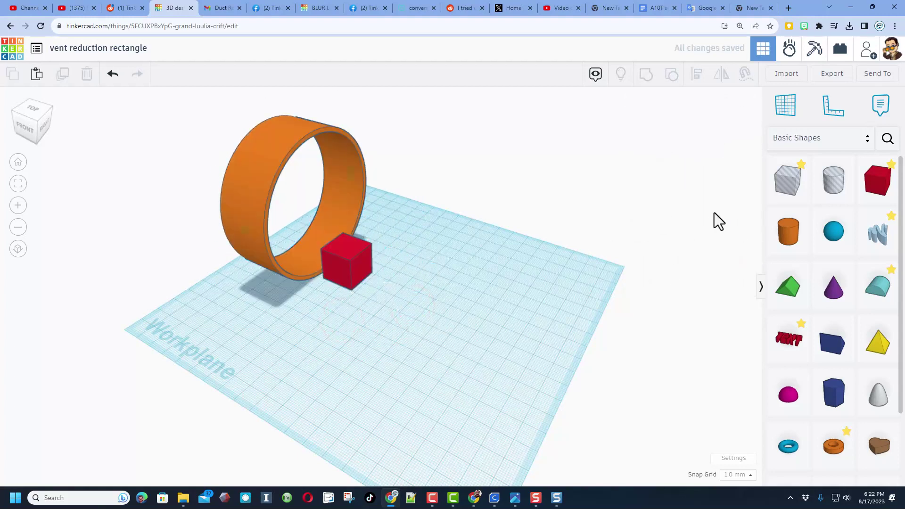
click(887, 138)
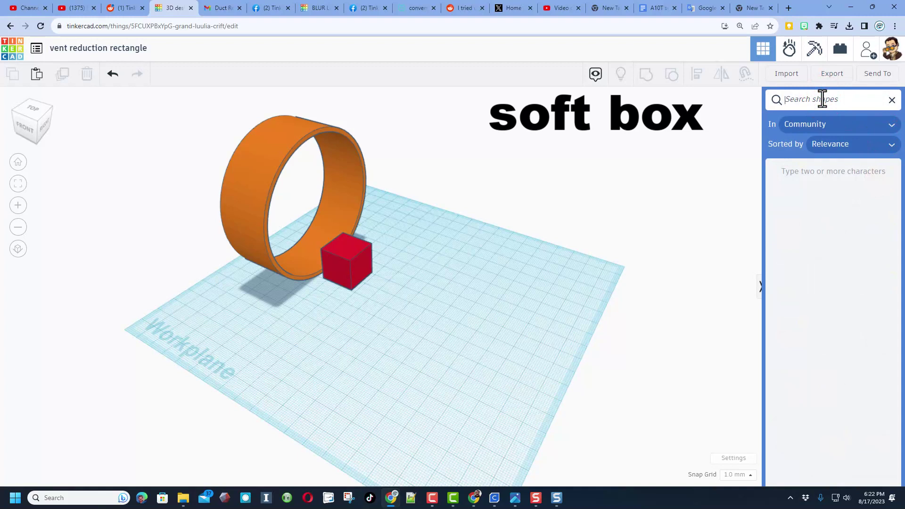
text(soft)
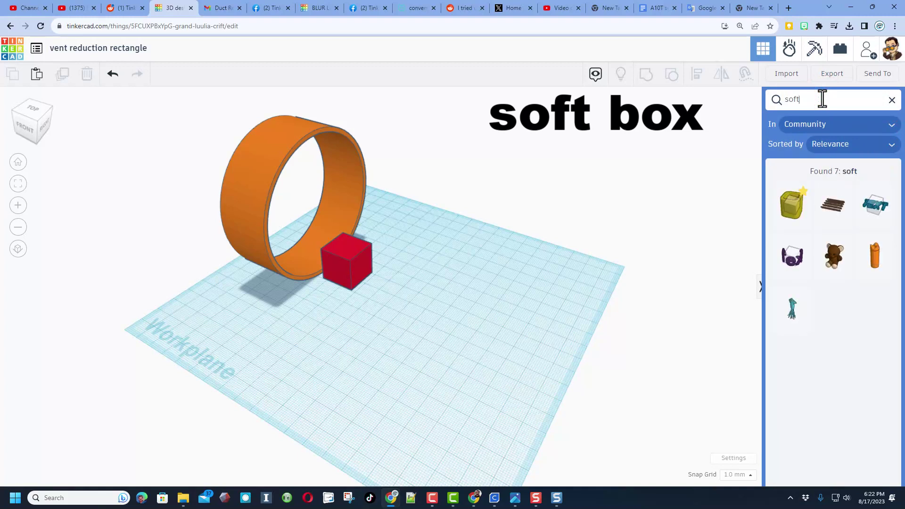
Place a yellow SoftBox and size it 110 long by 35 deep, after first trying 200
click(797, 220)
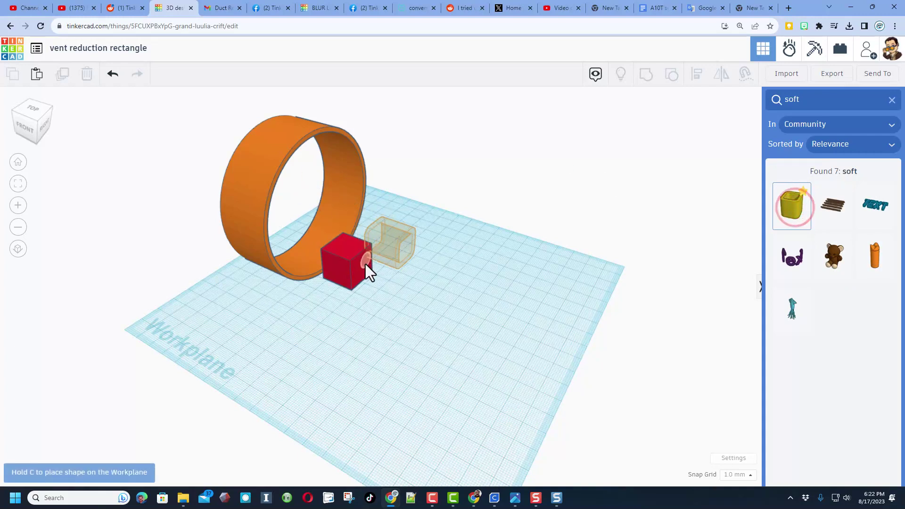
click(356, 279)
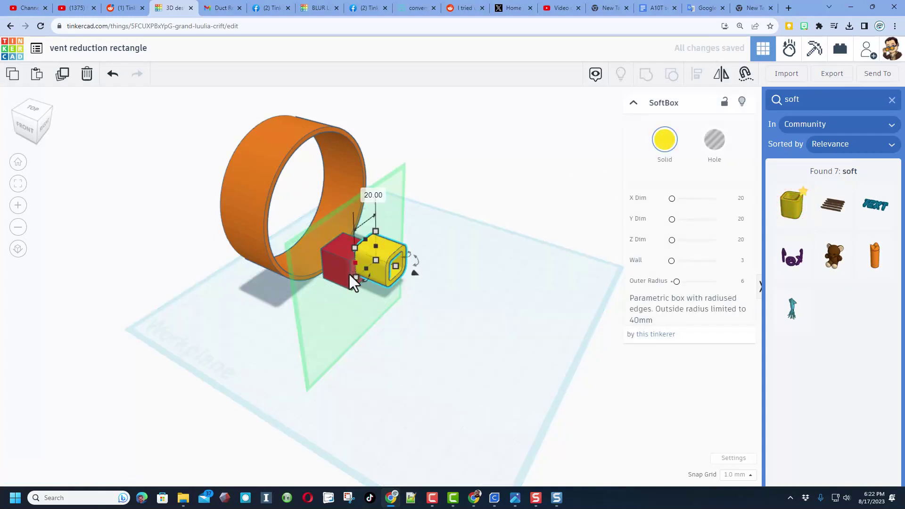
mouse_move(332, 294)
right_down()
mouse_move(323, 337)
mouse_move(455, 357)
right_up()
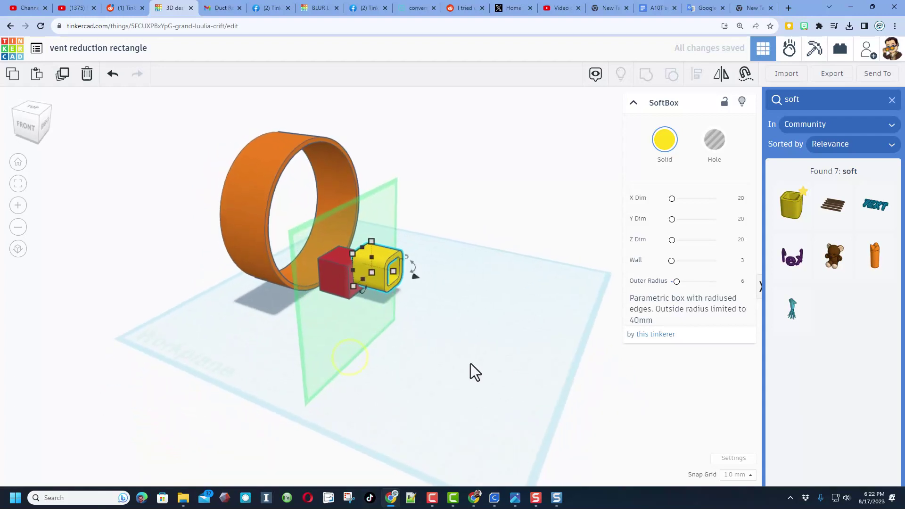
click(739, 202)
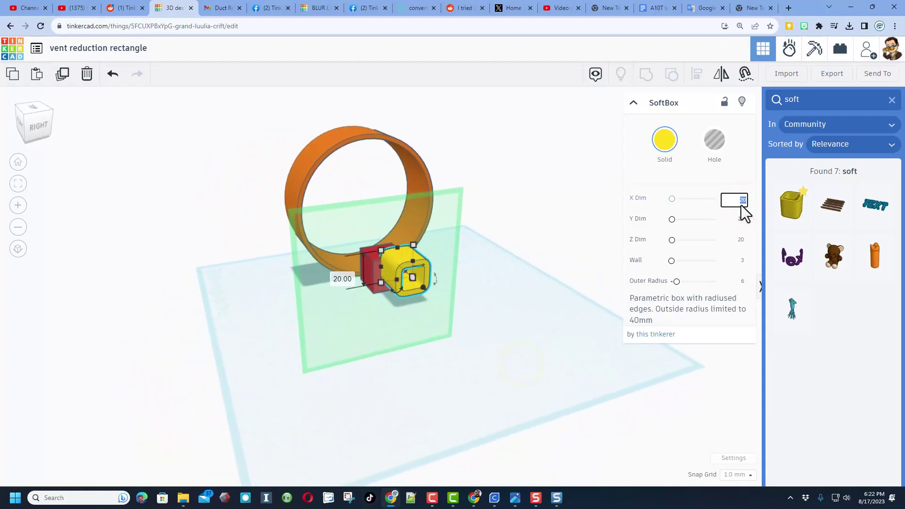
text(0)
key(Return)
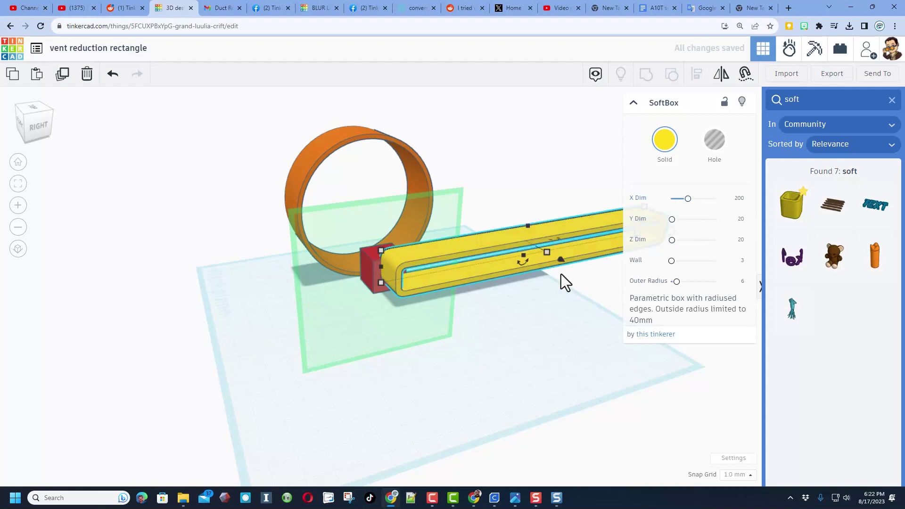
drag(513, 241, 383, 273)
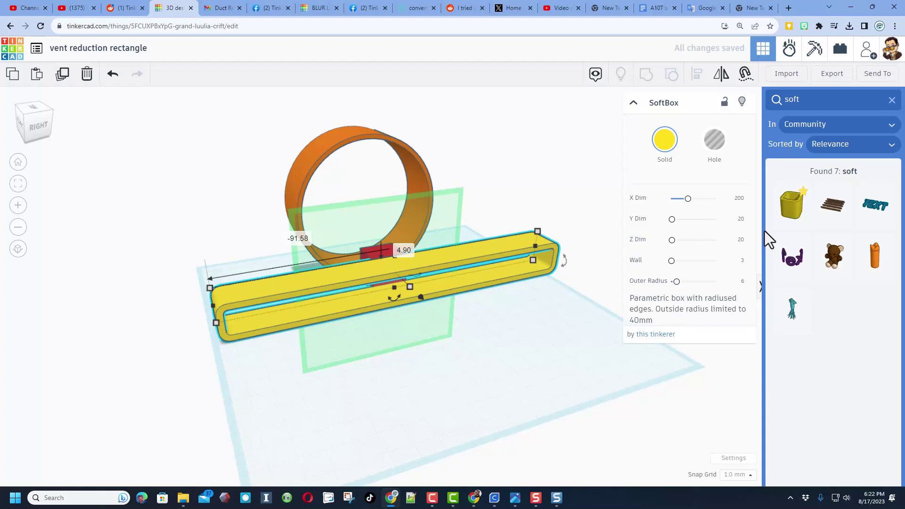
click(740, 201)
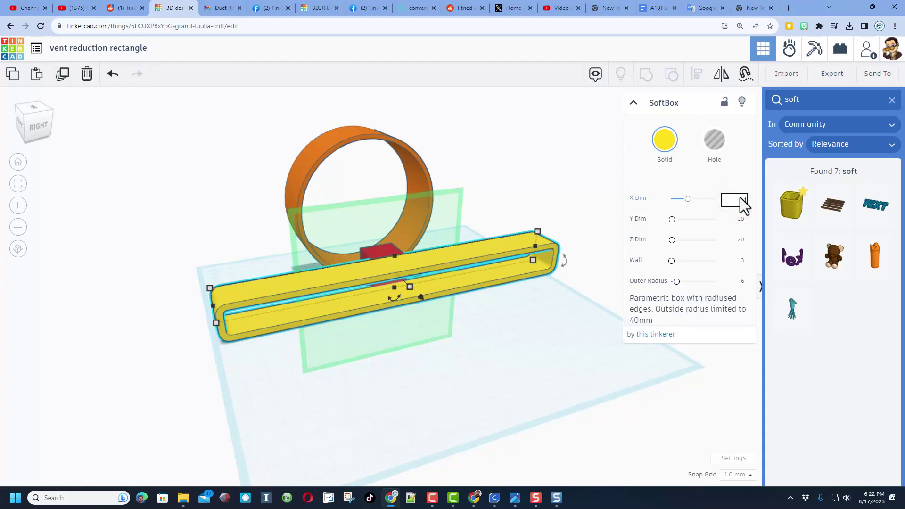
key(Return)
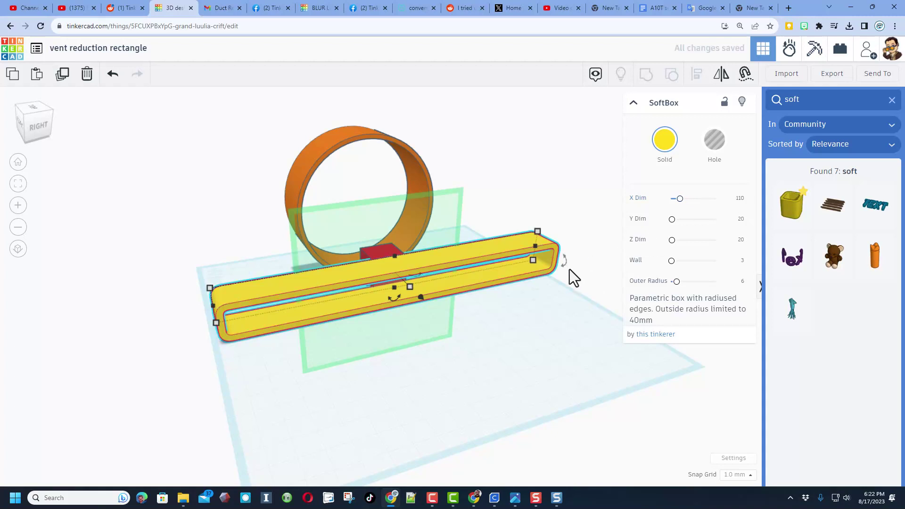
click(739, 220)
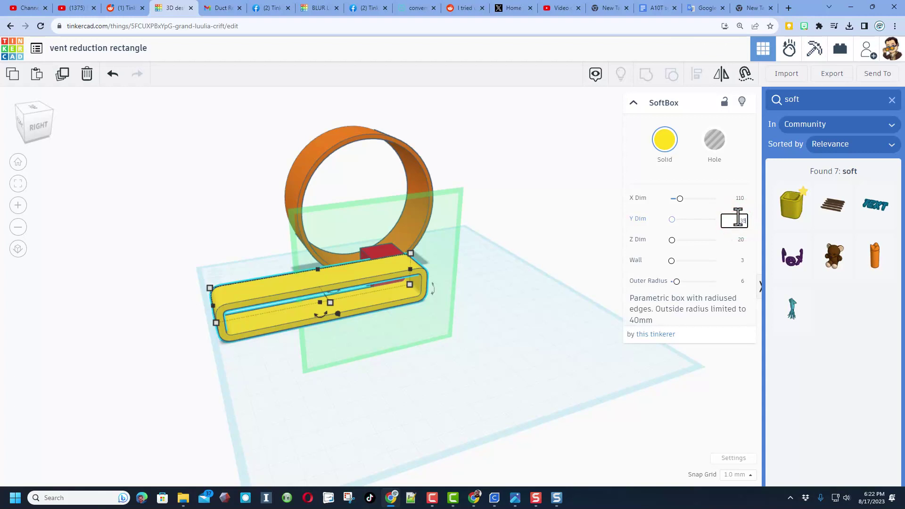
key(Return)
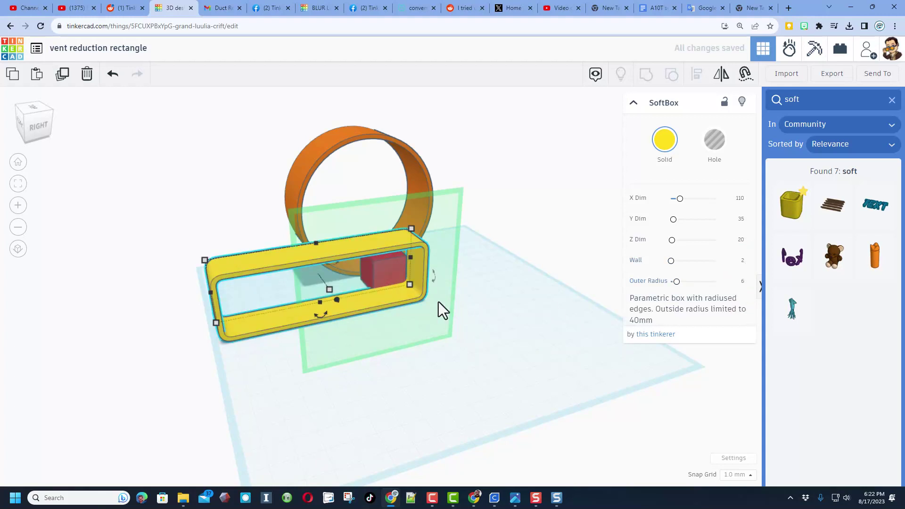
Move the yellow frame over the ring, then centre-align the frame, ring and red cube
drag(248, 263, 330, 258)
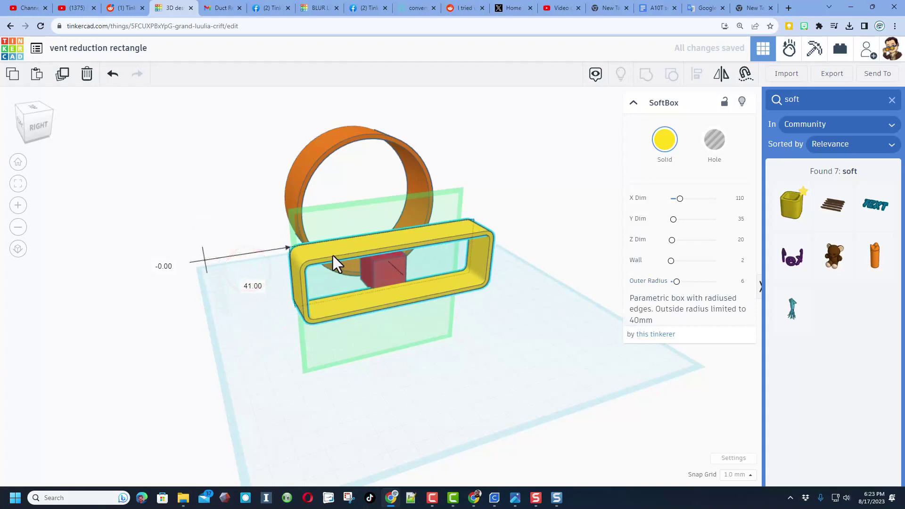
click(431, 330)
right_drag(432, 330, 273, 222)
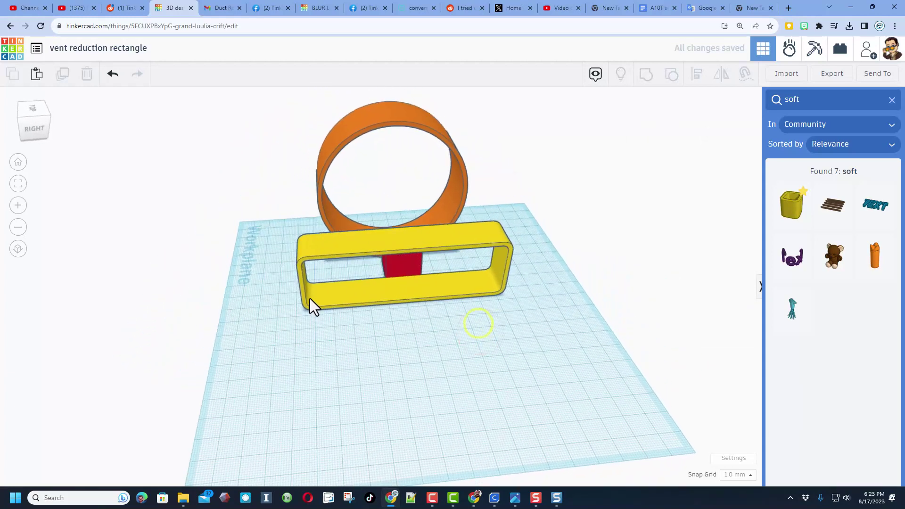
drag(264, 157, 395, 287)
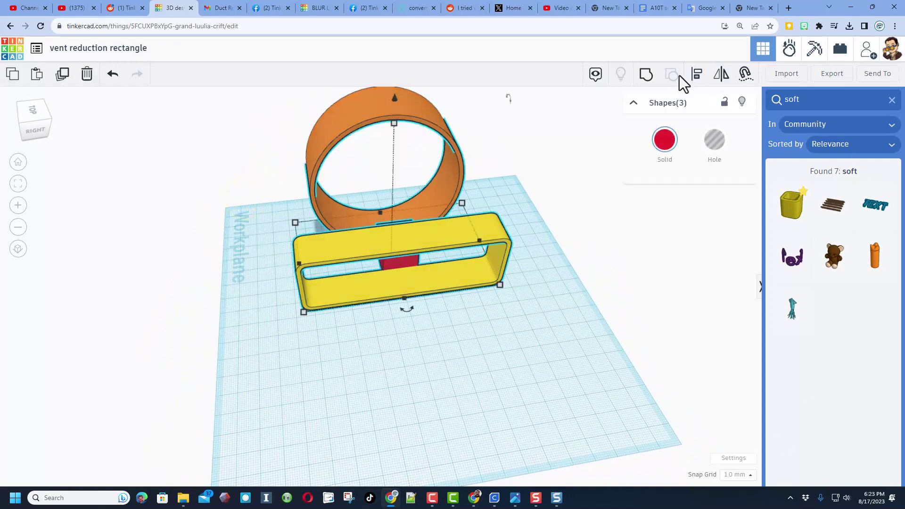
click(699, 75)
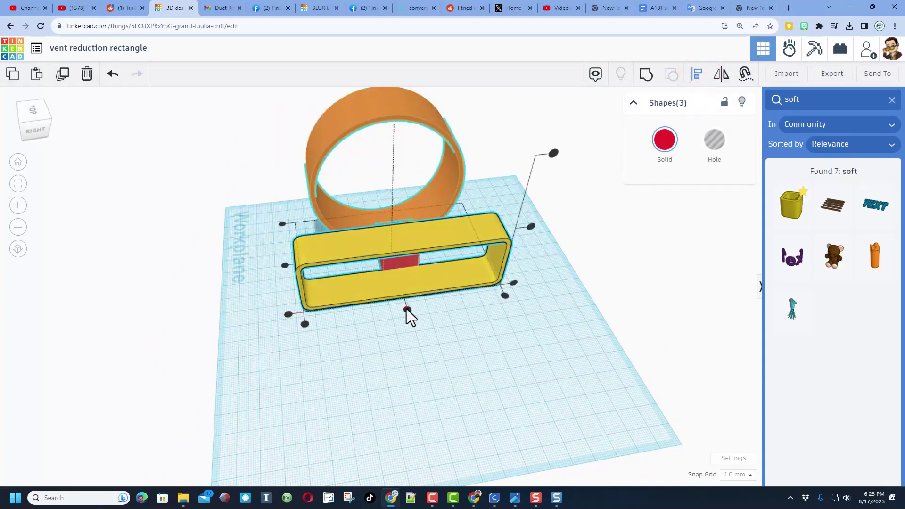
click(406, 309)
right_drag(395, 341, 596, 318)
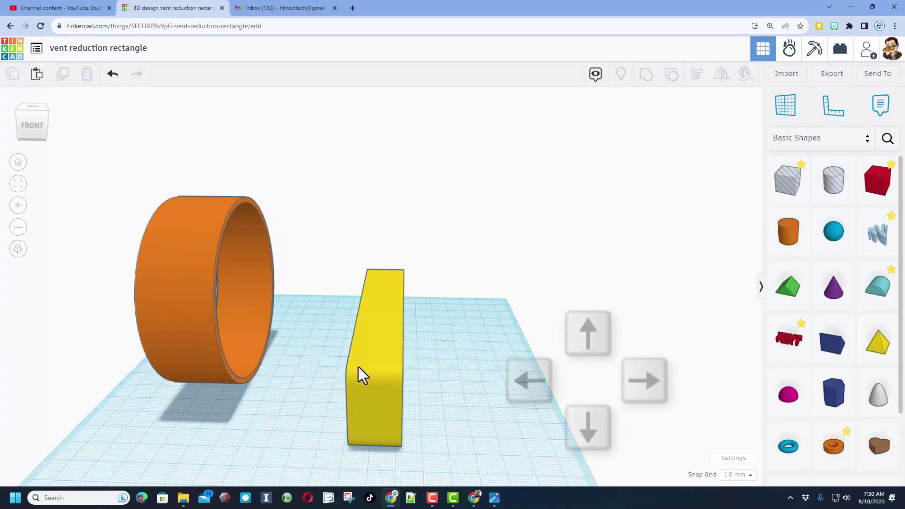
Nudge the yellow SoftBox frame to the right with the arrow key
click(355, 369)
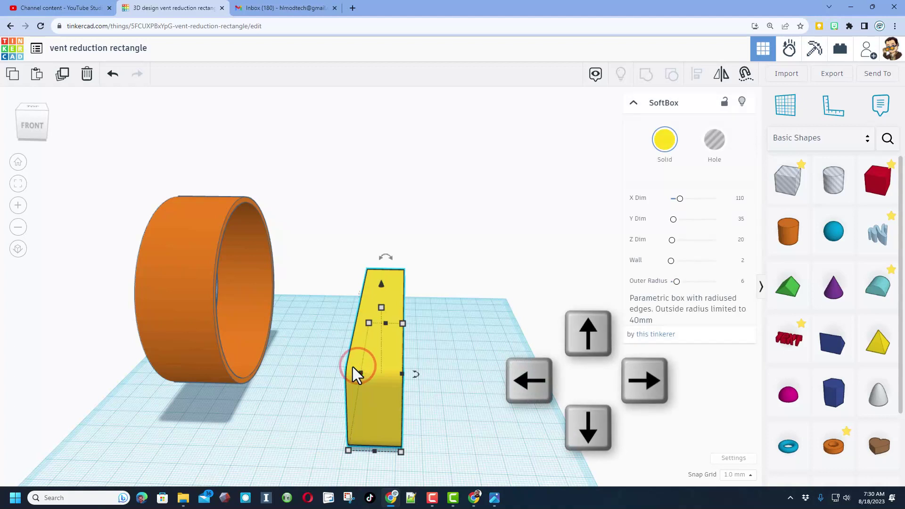
key(Right)
key(Right)
key(Right)
key(Right)
key(Right)
key(Right)
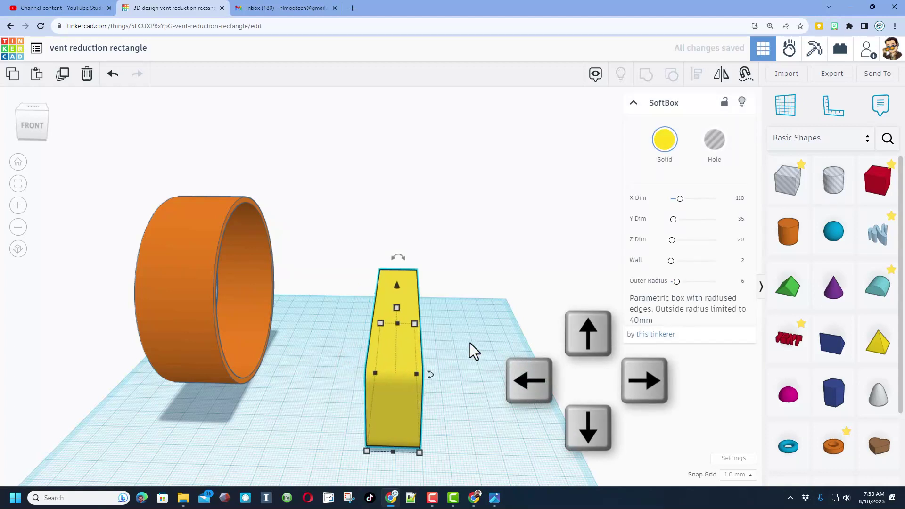
Search shapes for 'trap' and place a Double Trapezoid inside the yellow frame
click(888, 138)
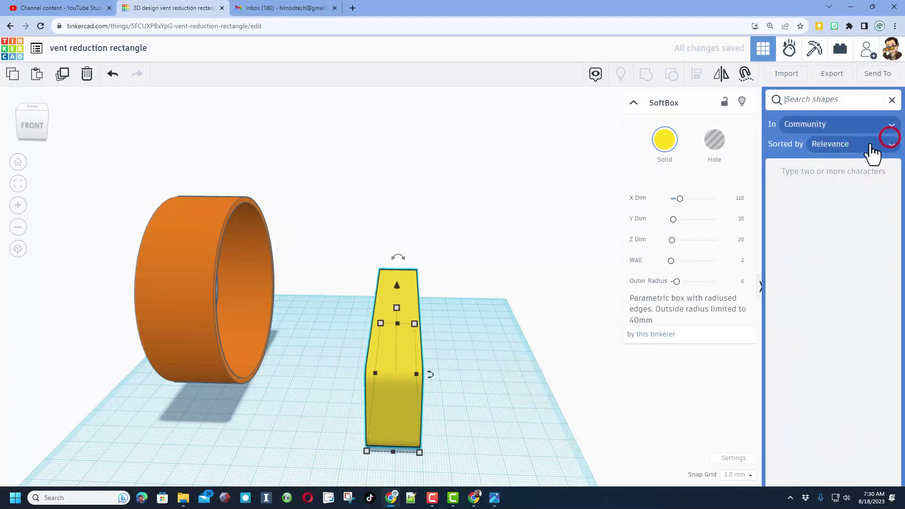
click(827, 99)
text(trap)
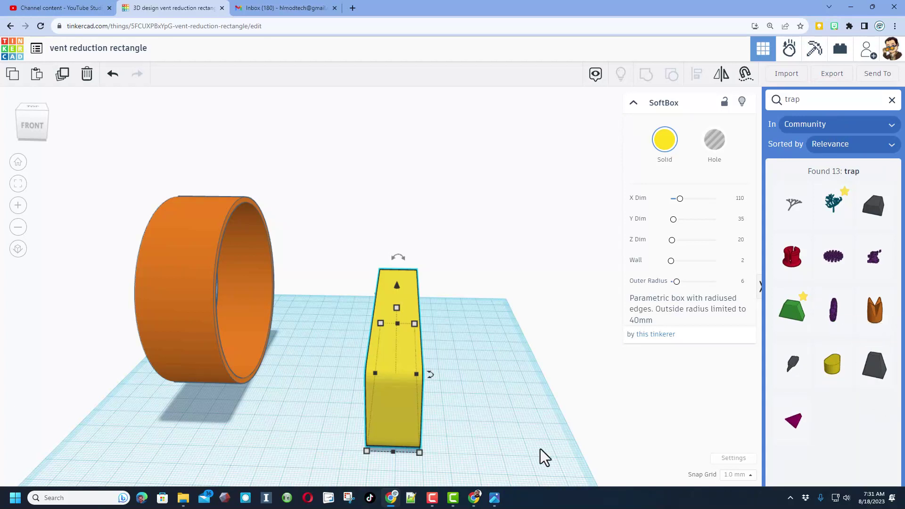
right_drag(541, 450, 634, 432)
click(871, 380)
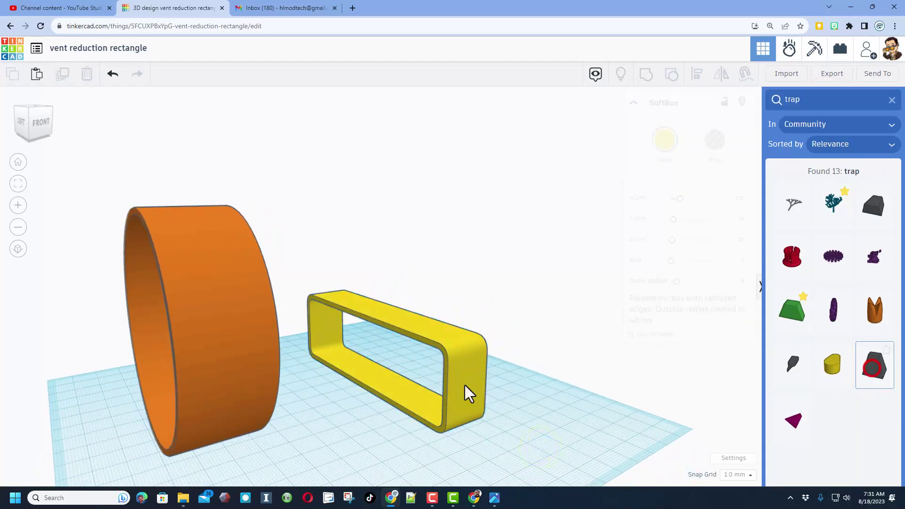
click(390, 330)
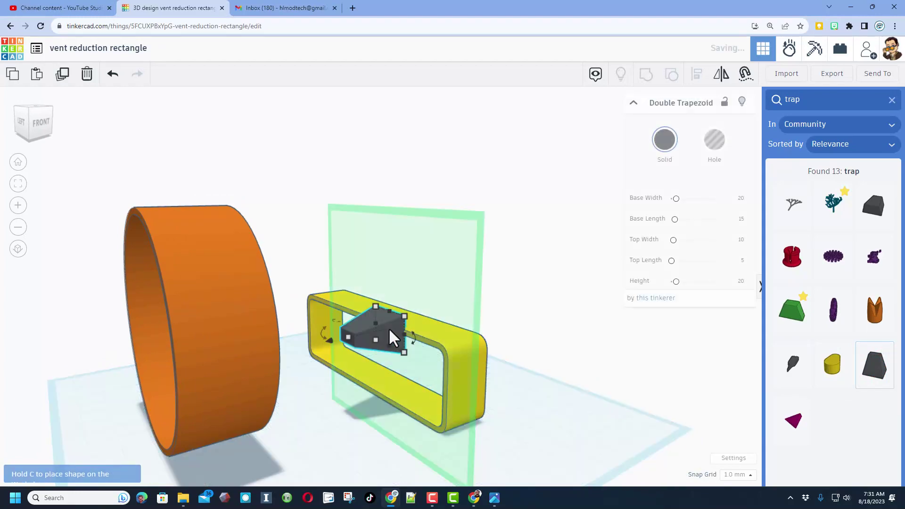
Select the grey trapezoid and drop it onto the workplane
right_drag(388, 327, 319, 343)
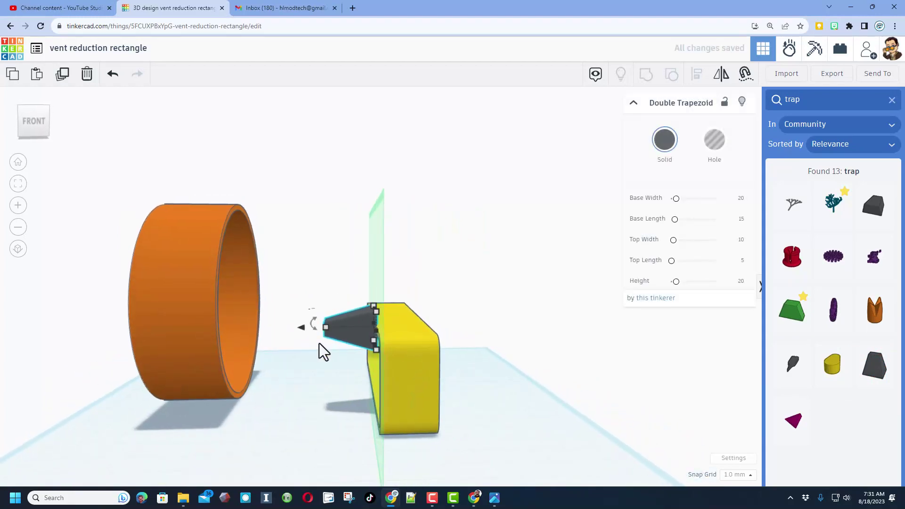
click(354, 407)
mouse_move(354, 407)
right_down()
mouse_move(393, 412)
mouse_move(397, 344)
right_up()
key(d)
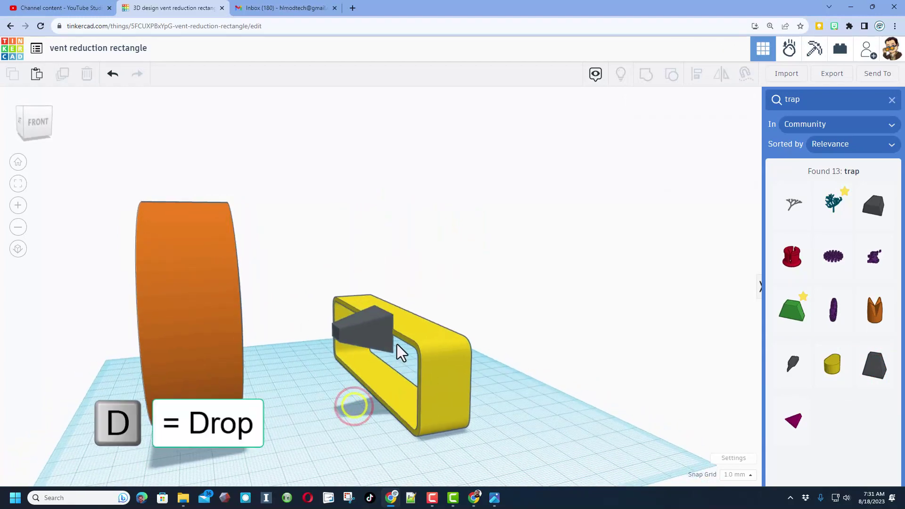
click(374, 342)
key(d)
mouse_move(322, 365)
right_down()
mouse_move(348, 416)
mouse_move(379, 382)
right_up()
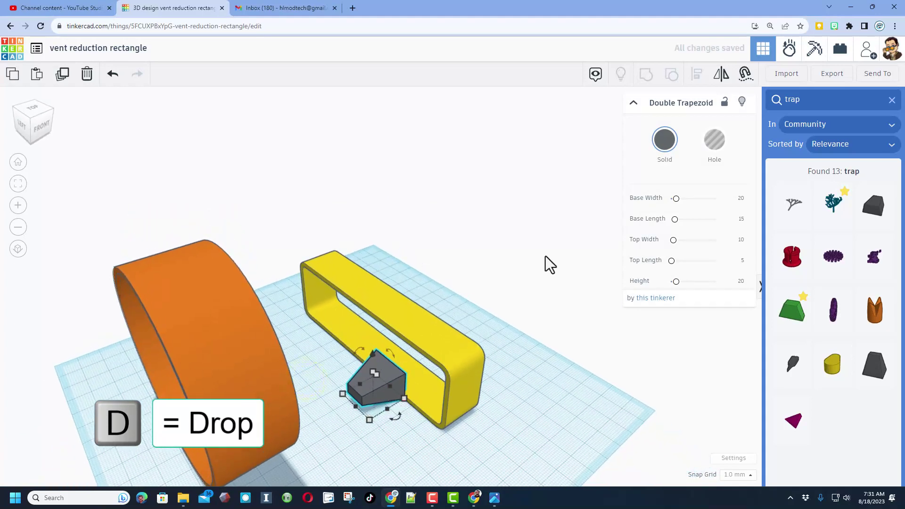
Align the trapezoid inside the yellow frame and set its top width to 90
click(729, 199)
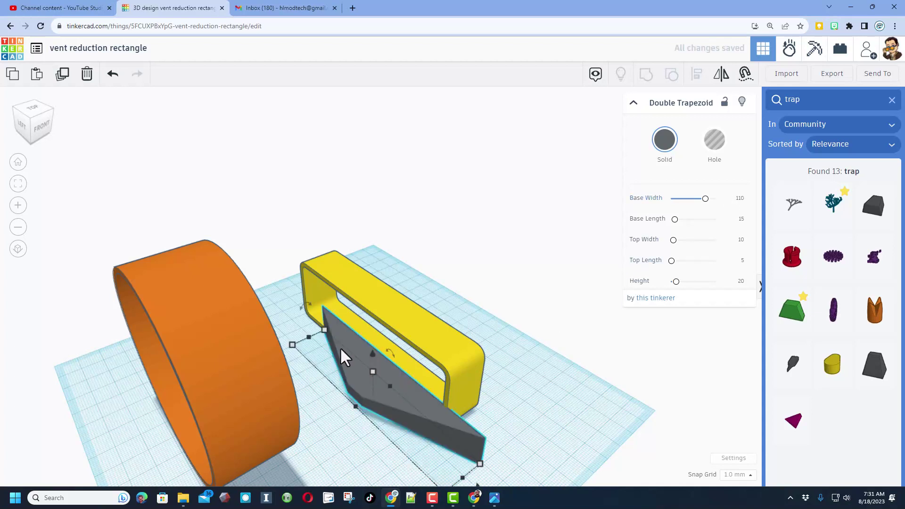
drag(424, 420, 390, 391)
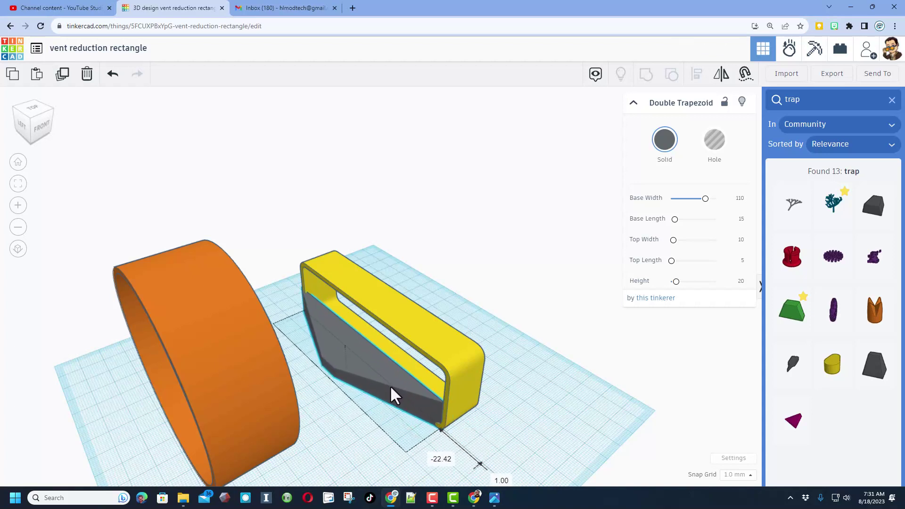
drag(390, 392, 390, 389)
click(741, 239)
text(90)
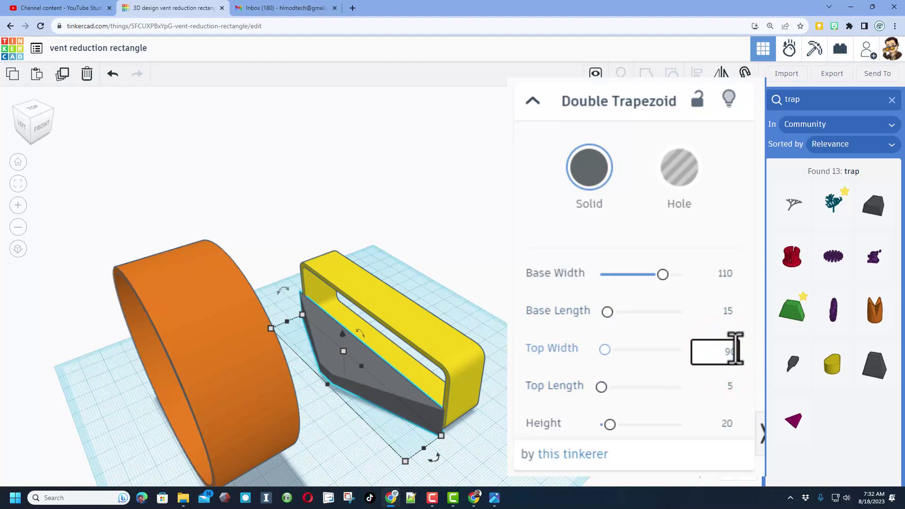
key(Return)
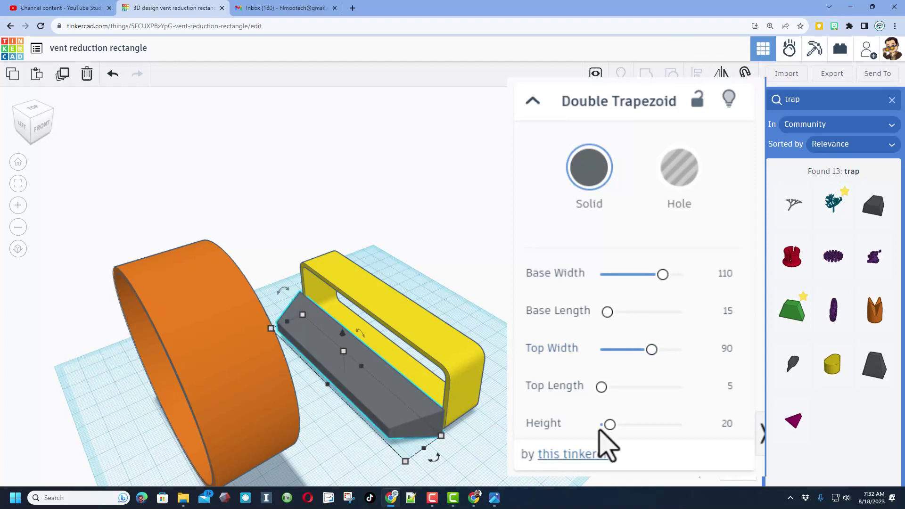
Set the trapezoid's height to 70, then lower it to 55
click(728, 427)
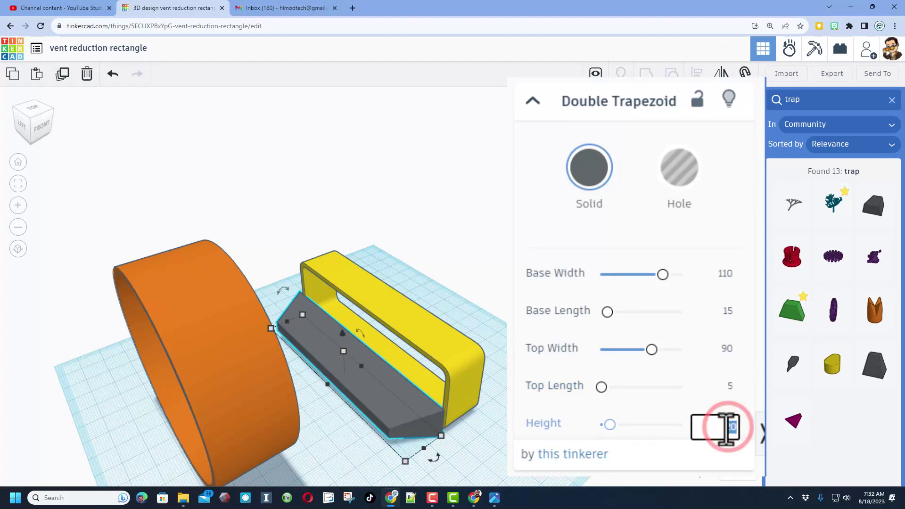
key(Return)
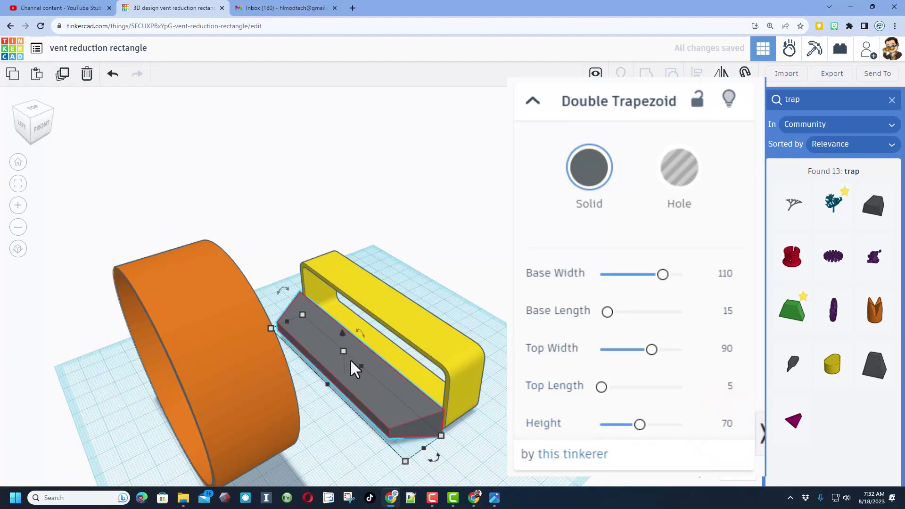
right_drag(254, 402, 138, 334)
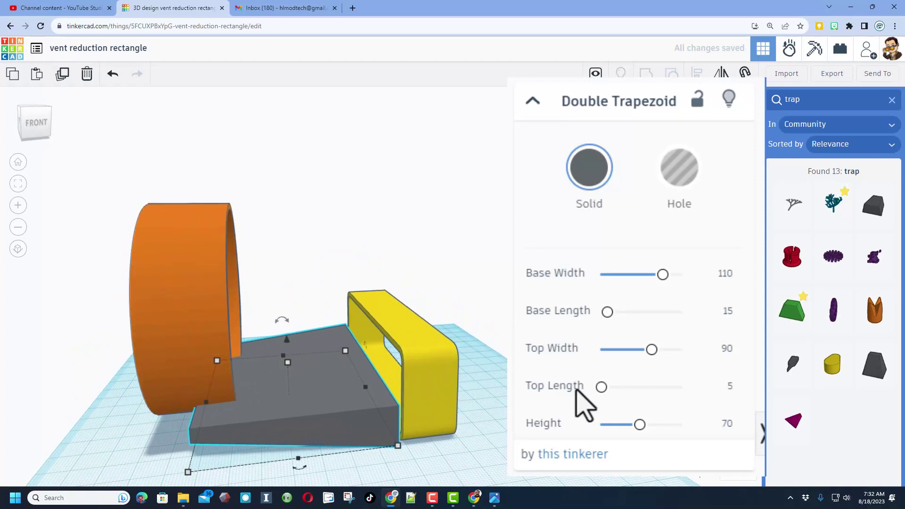
click(728, 423)
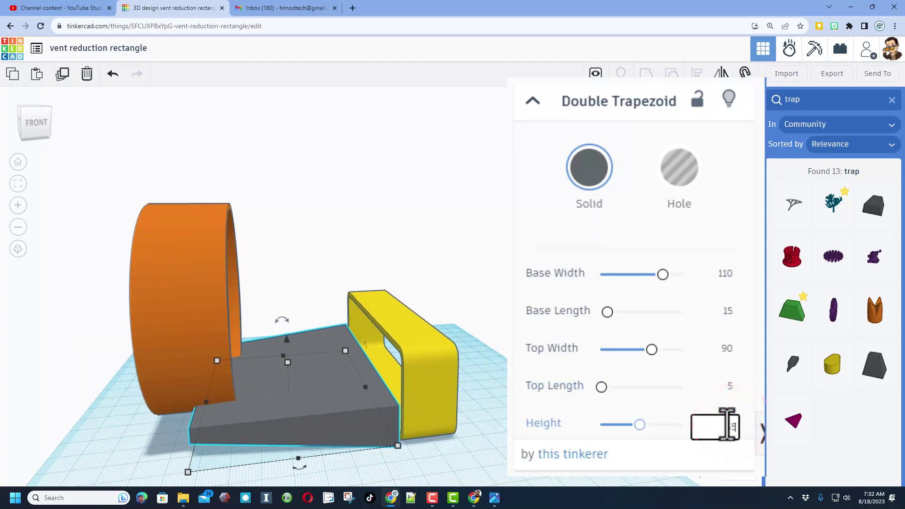
text(55)
key(Return)
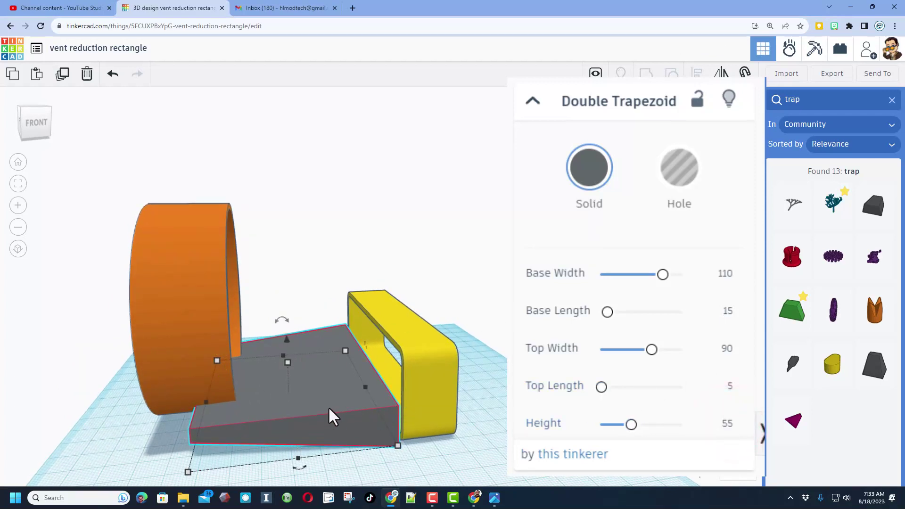
right_drag(328, 406, 447, 445)
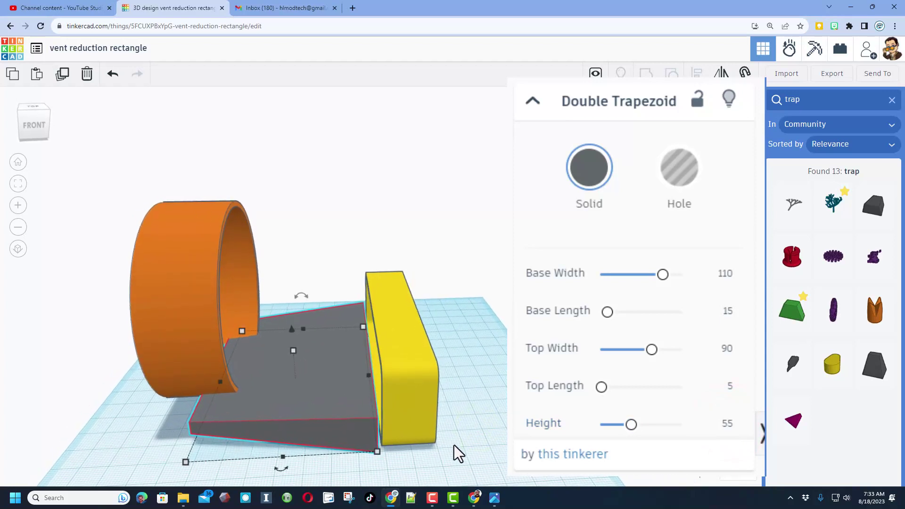
right_drag(306, 369, 358, 388)
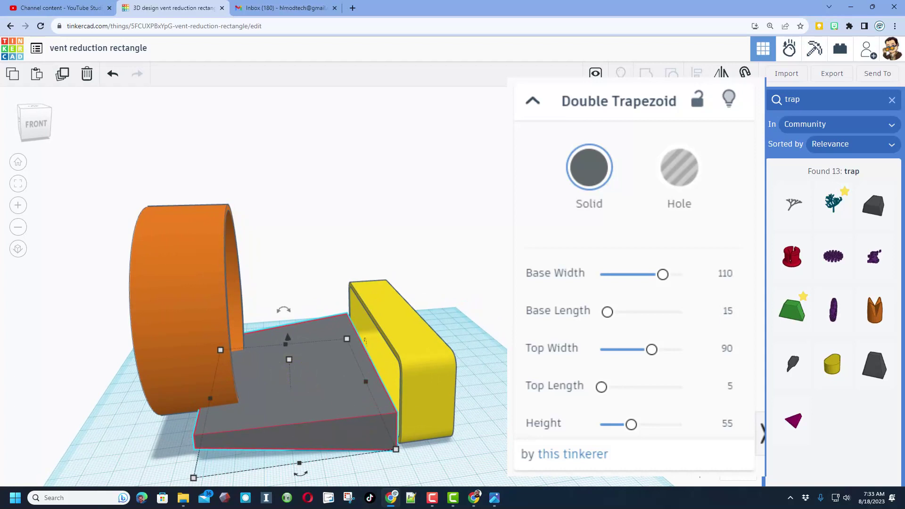
right_drag(357, 388, 694, 303)
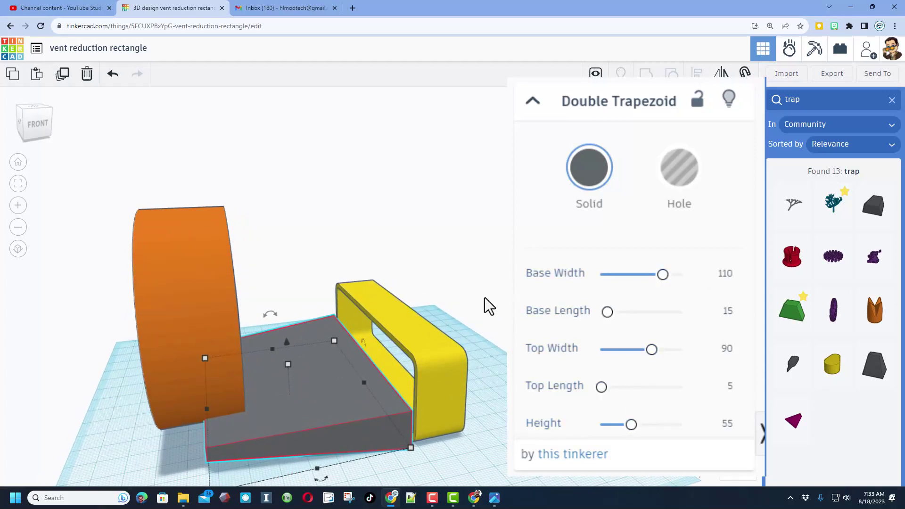
Give the grey double trapezoid a base length of 35 and a top length of 30
click(435, 388)
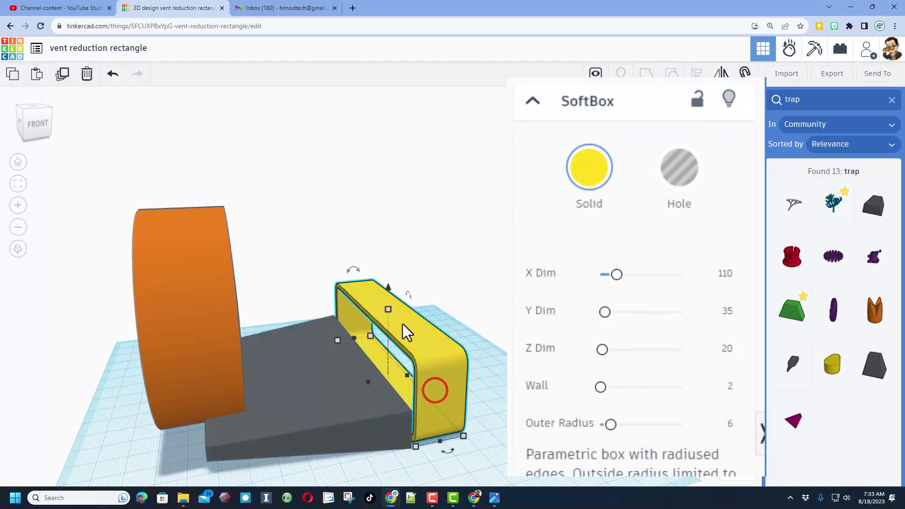
click(387, 313)
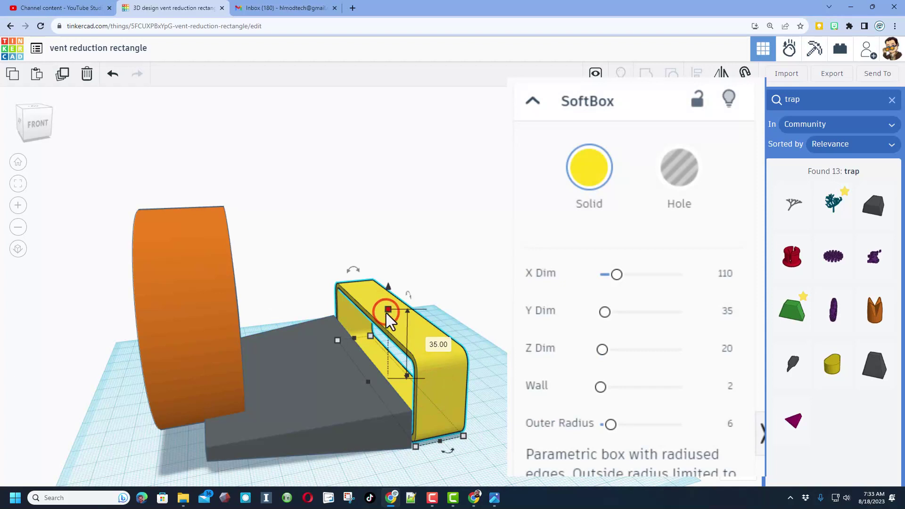
click(325, 376)
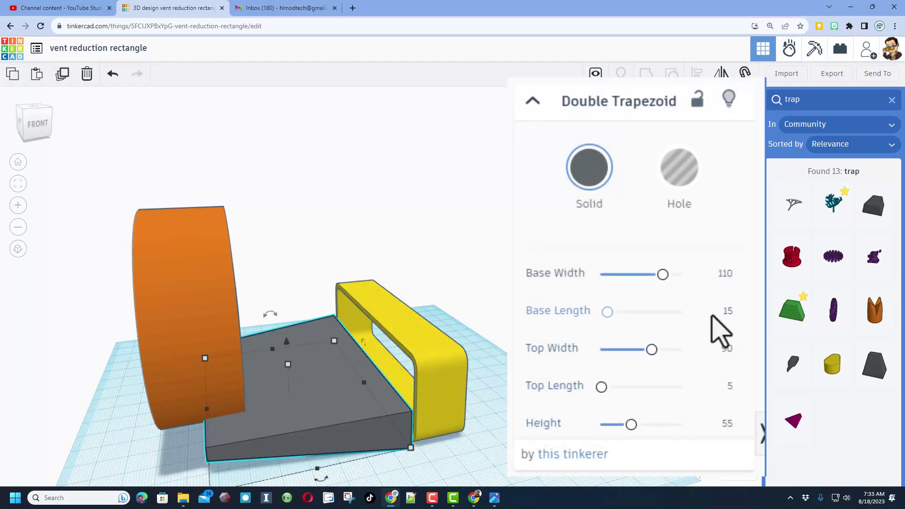
click(728, 314)
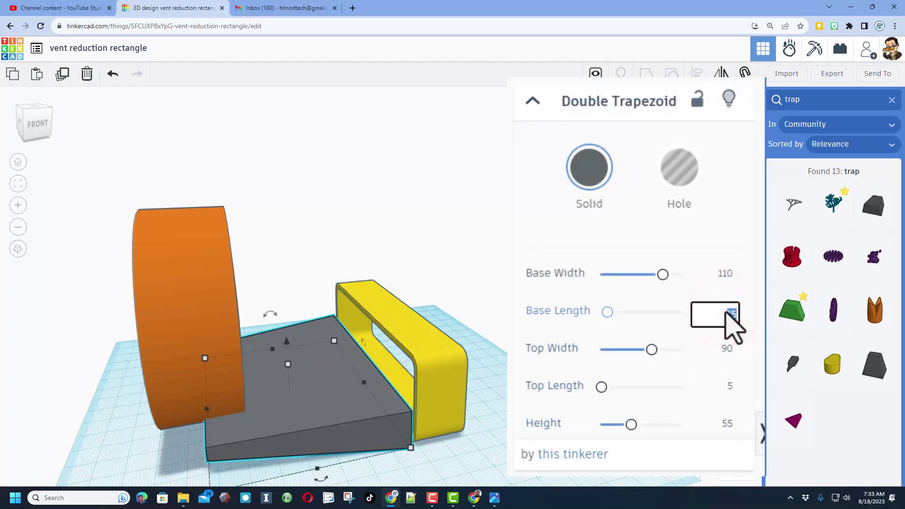
text(5)
key(Return)
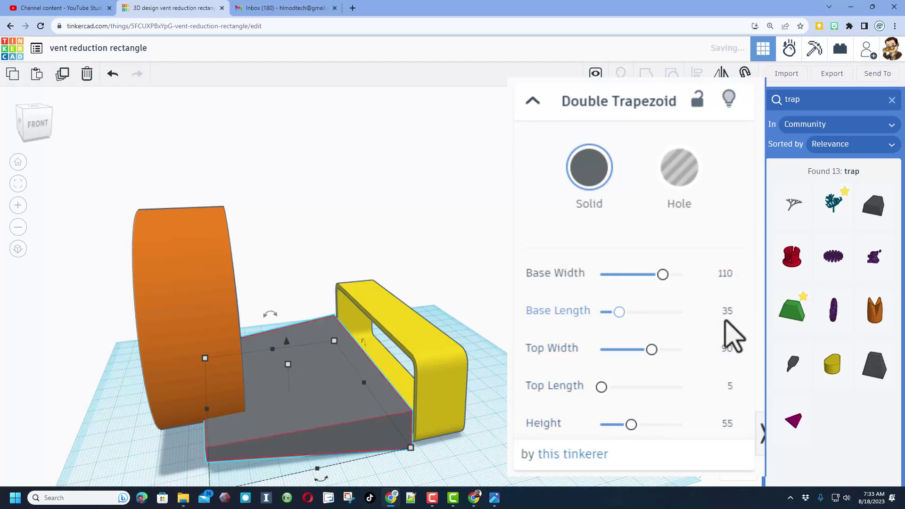
click(732, 387)
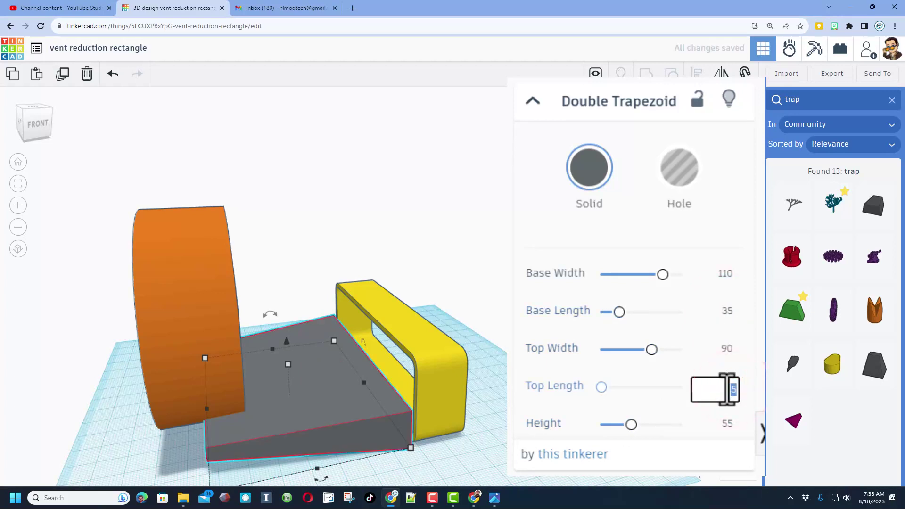
text(30)
key(Return)
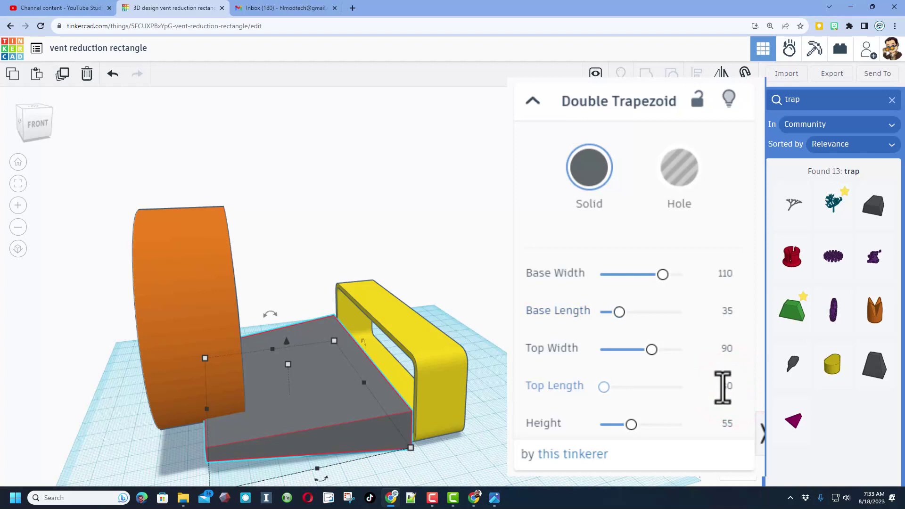
Drop the grey trapezoid down onto the grid
key(d)
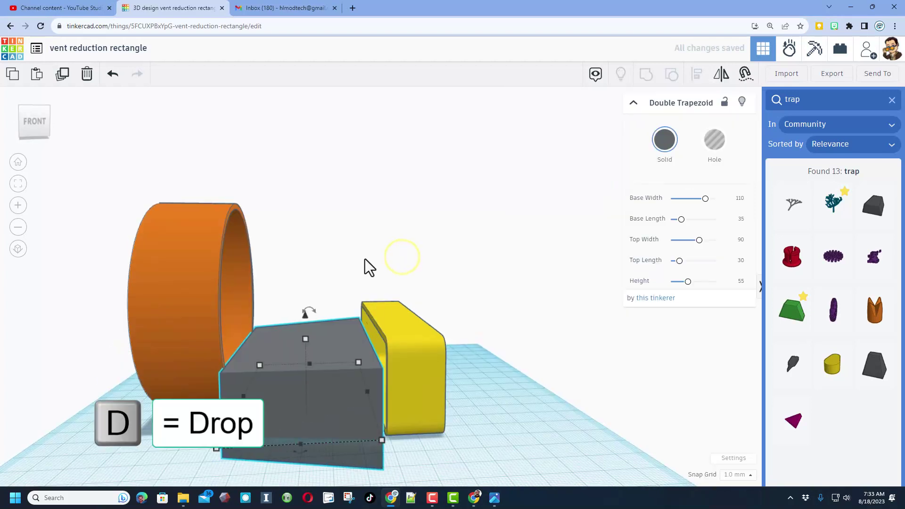
right_drag(352, 403, 668, 413)
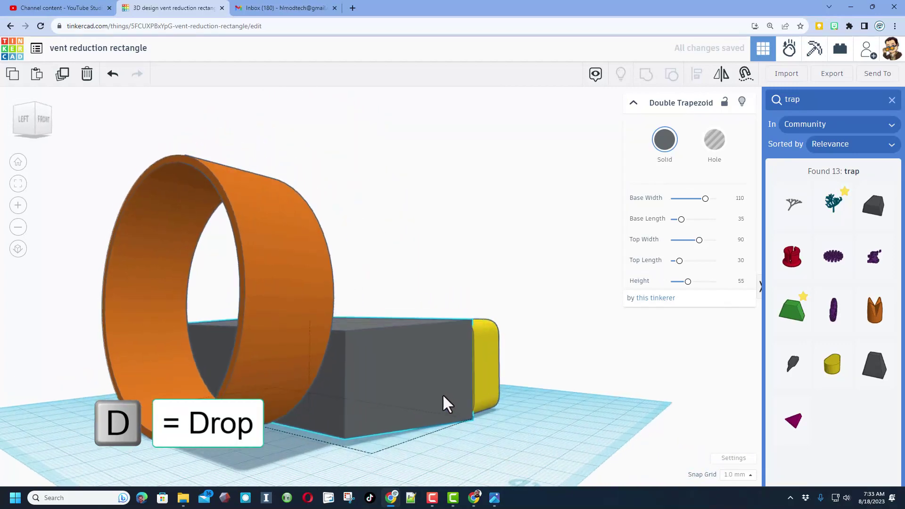
right_drag(672, 421, 516, 469)
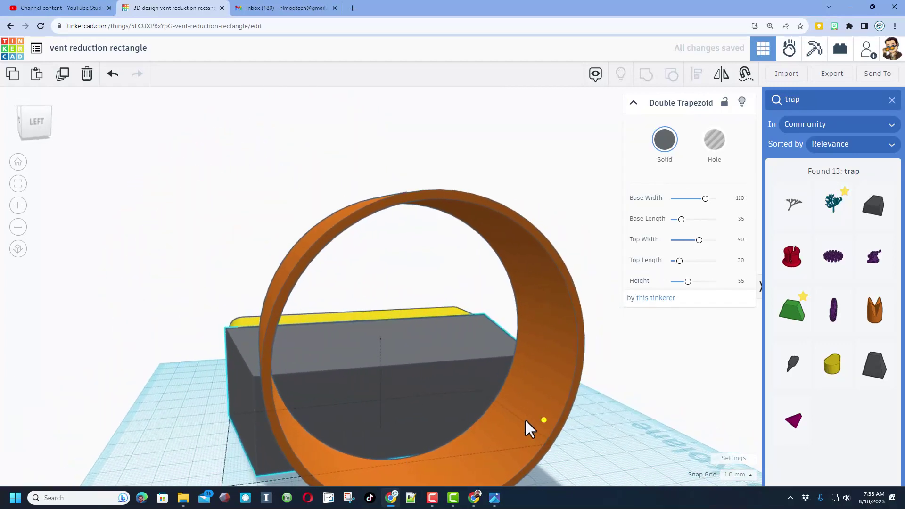
right_drag(544, 421, 346, 451)
right_drag(420, 470, 373, 453)
click(477, 424)
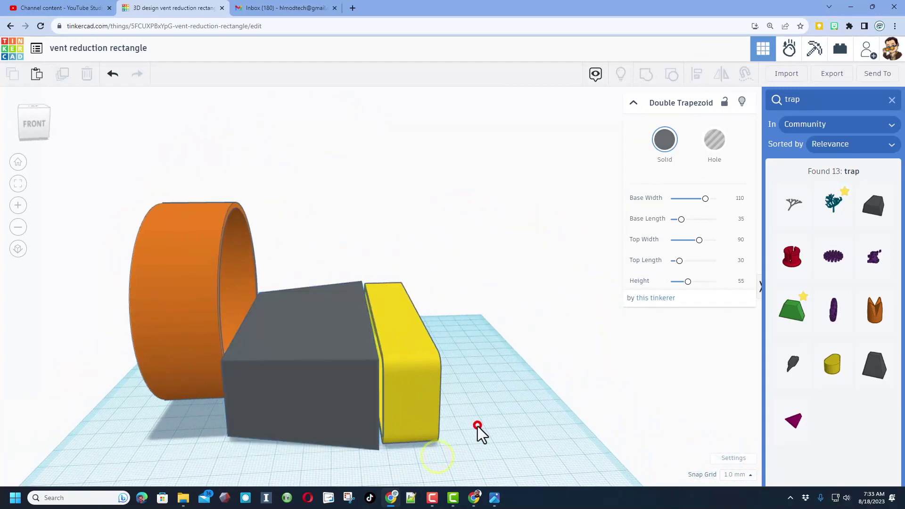
Seat the yellow frame flush on the trapezoid's end face with a working plane and drop
click(325, 410)
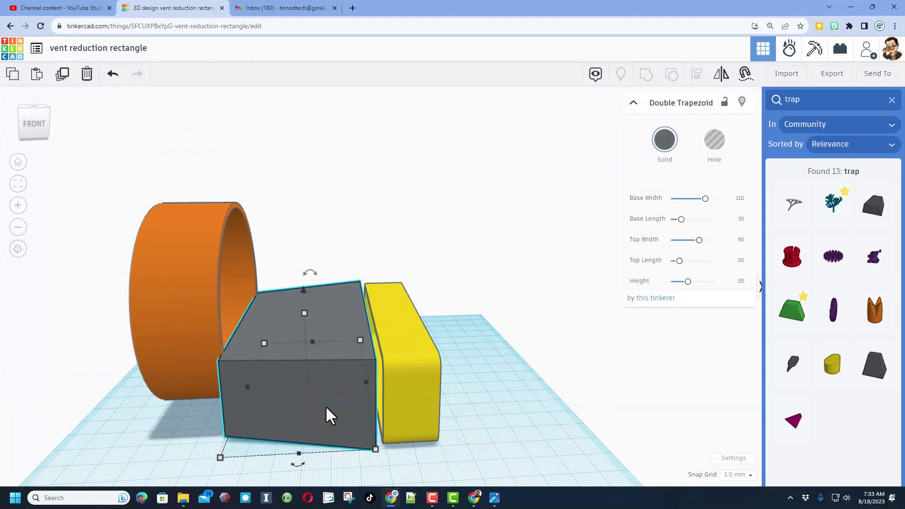
key(w)
click(416, 403)
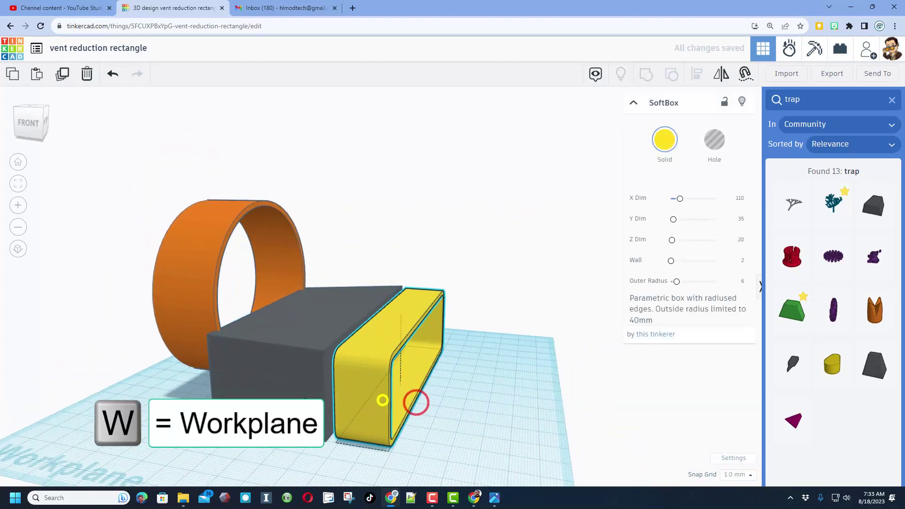
right_drag(417, 404, 307, 357)
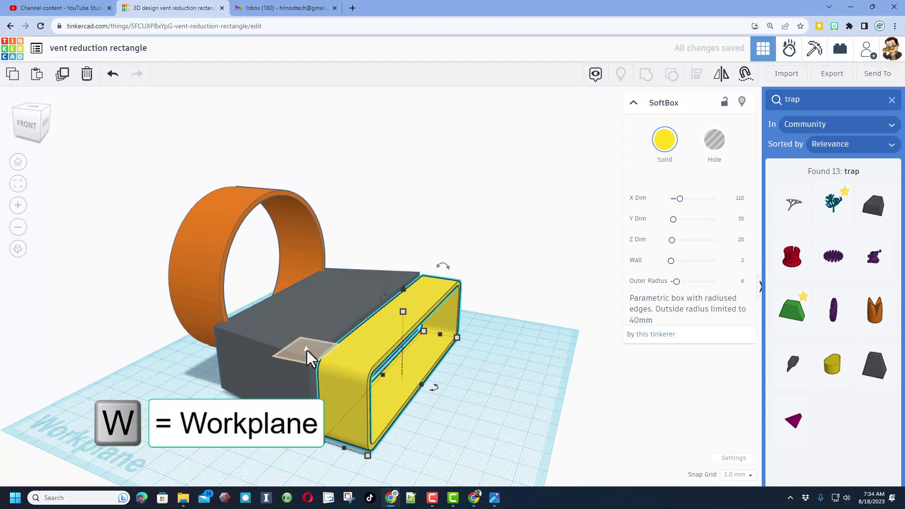
click(315, 359)
key(d)
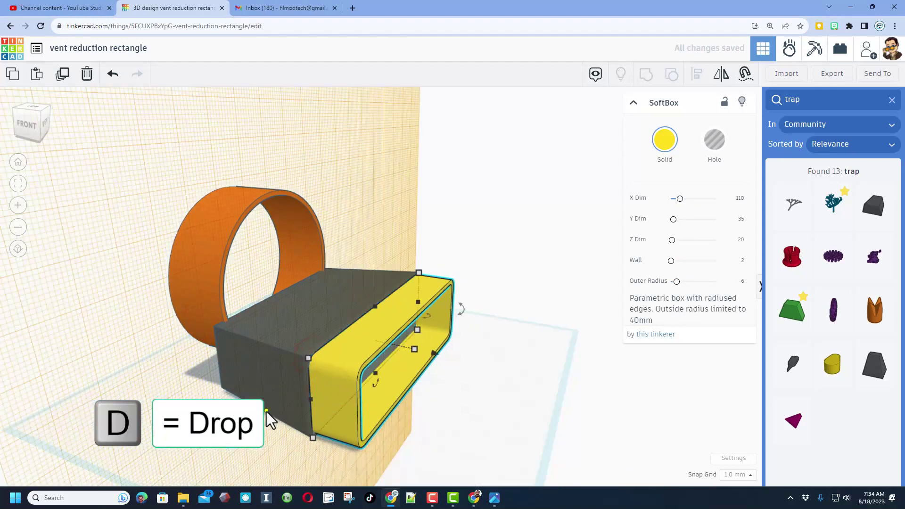
right_drag(267, 412, 471, 383)
click(559, 361)
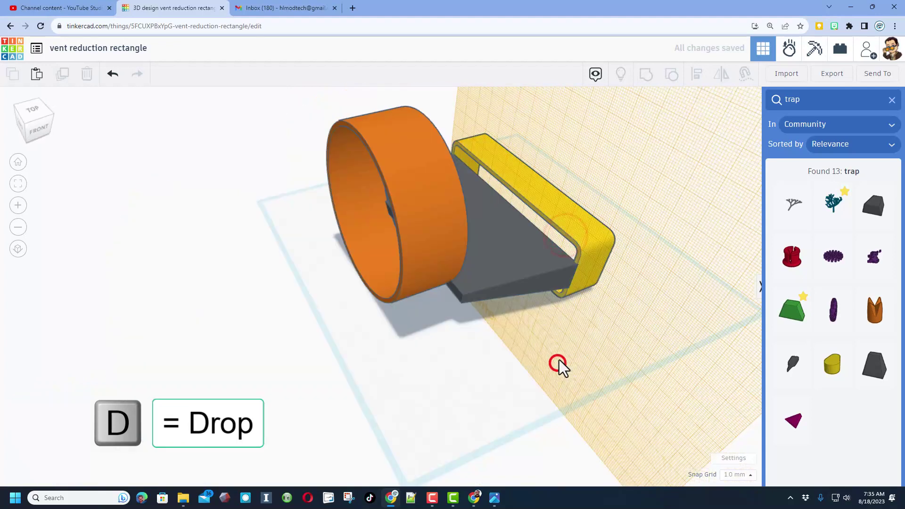
key(w)
right_drag(408, 345, 453, 403)
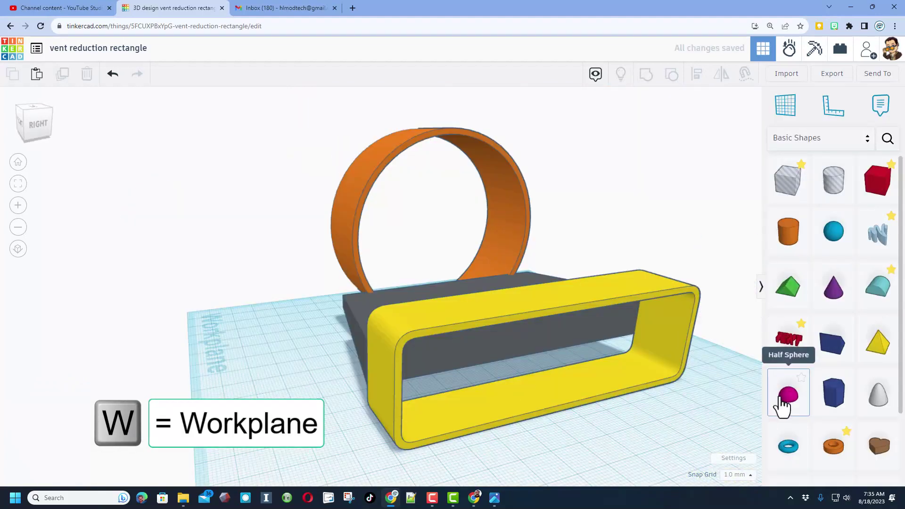
Place a magenta half sphere beside the orange ring and scale it uniformly to 84 mm
drag(783, 404, 513, 231)
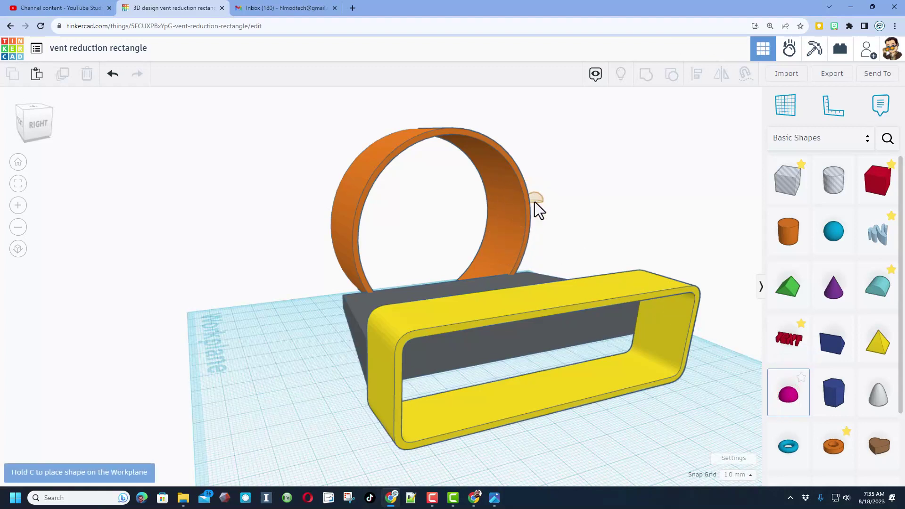
click(528, 202)
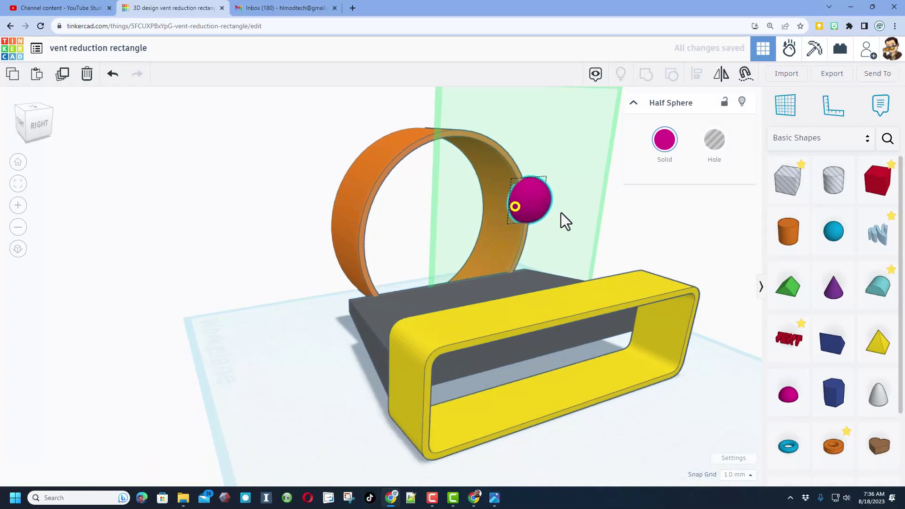
right_drag(561, 213, 547, 210)
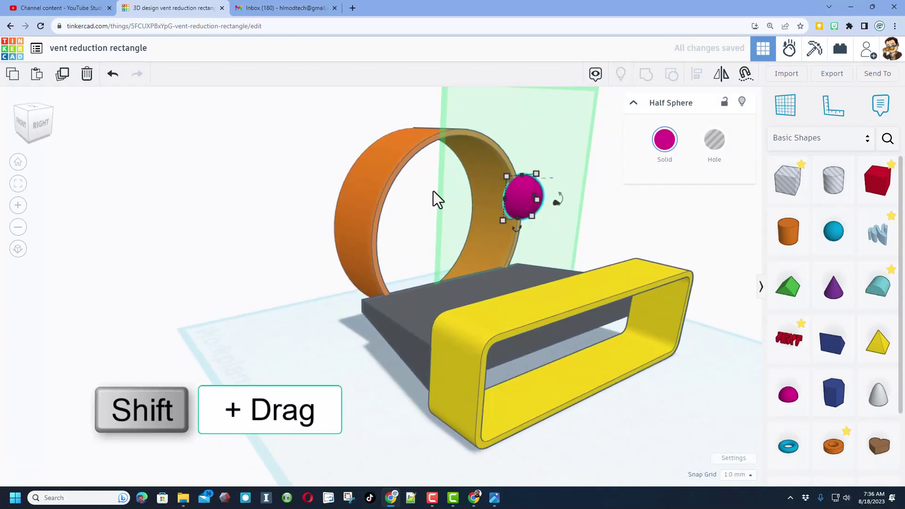
shift+drag(502, 177, 374, 152)
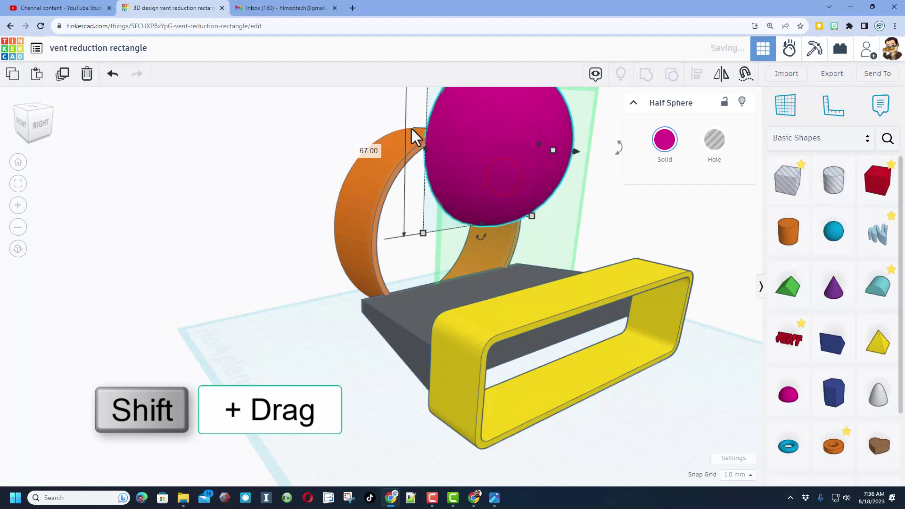
text(84)
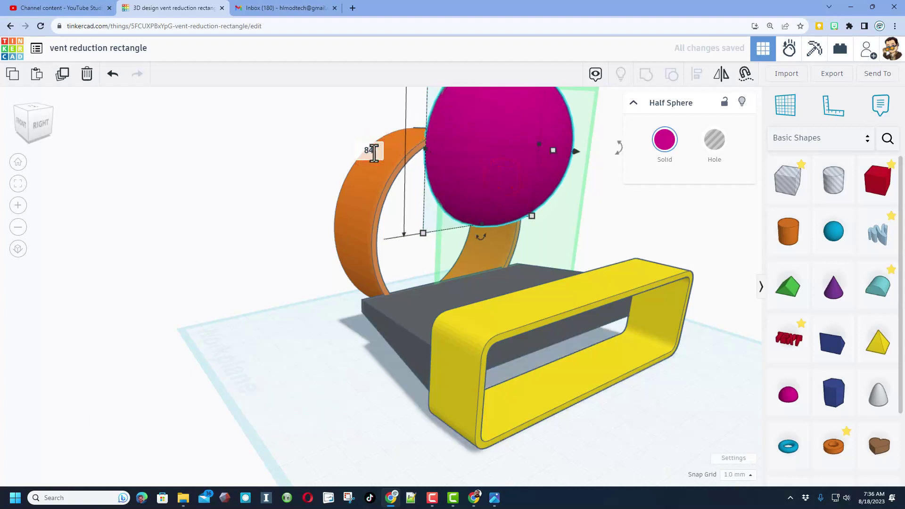
key(Return)
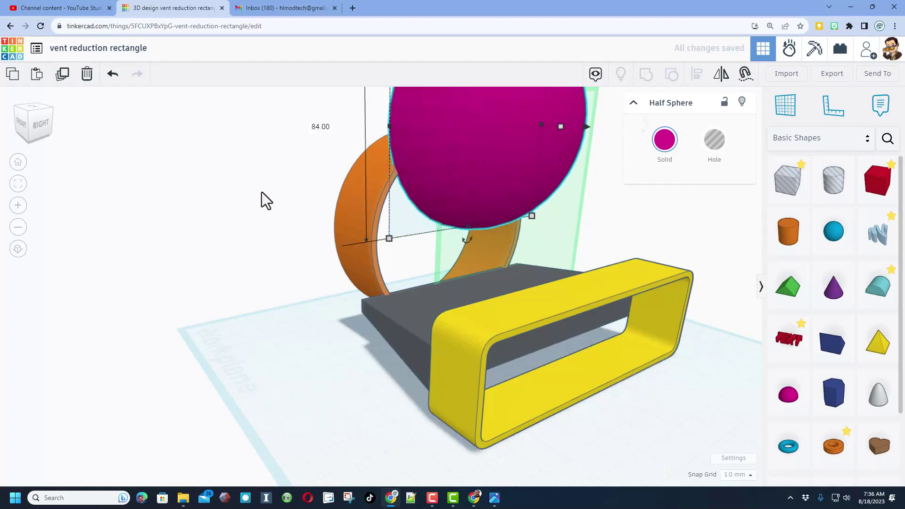
right_drag(251, 198, 343, 203)
Select the half sphere and orange ring together and centre-align them on two axes
click(208, 294)
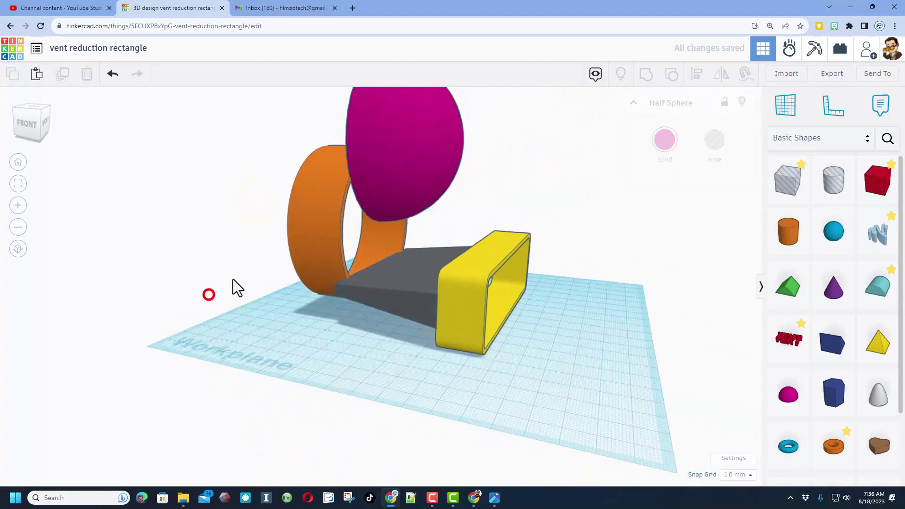
drag(259, 131, 396, 193)
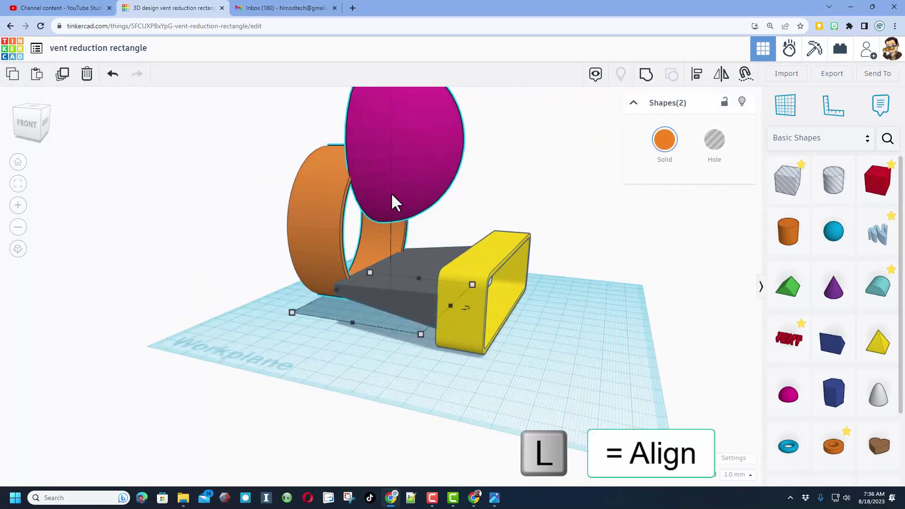
key(l)
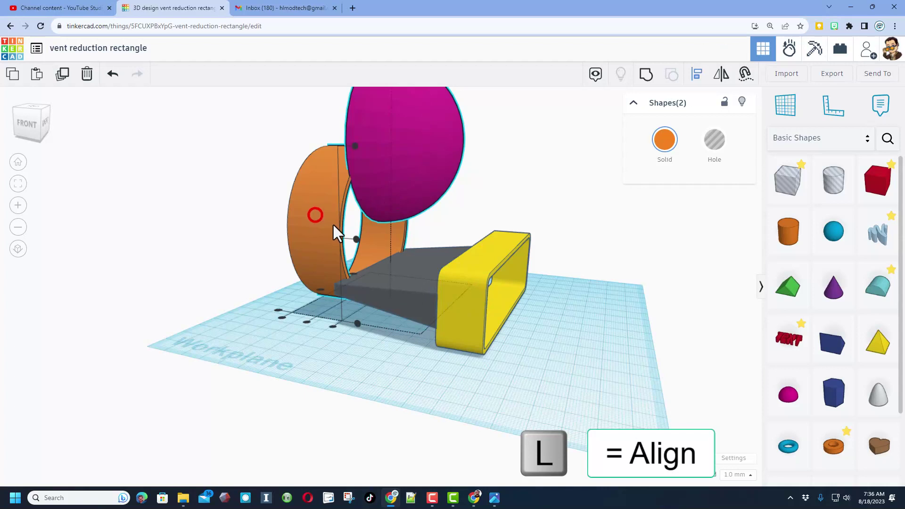
right_drag(333, 225, 329, 266)
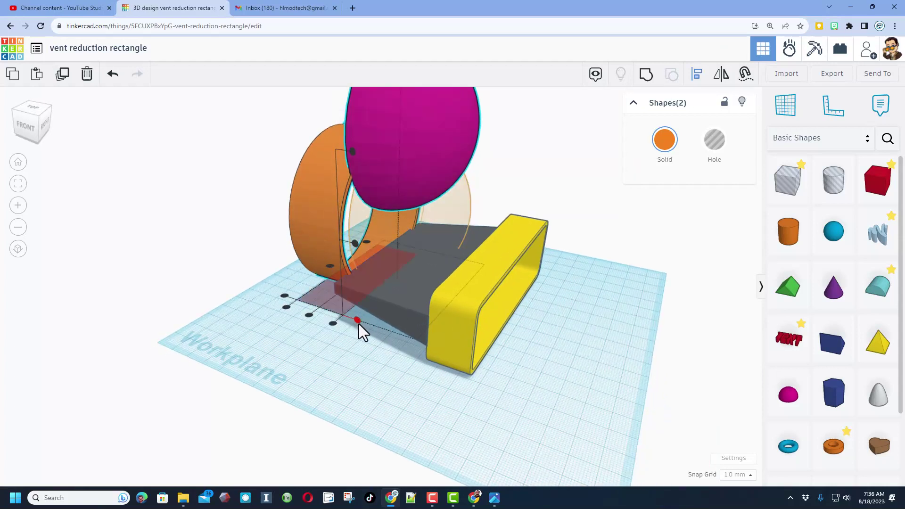
click(357, 322)
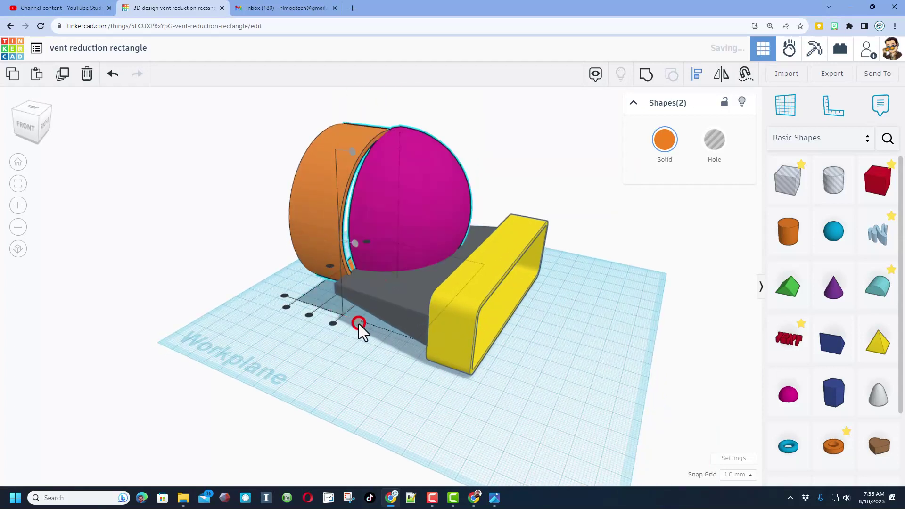
click(14, 111)
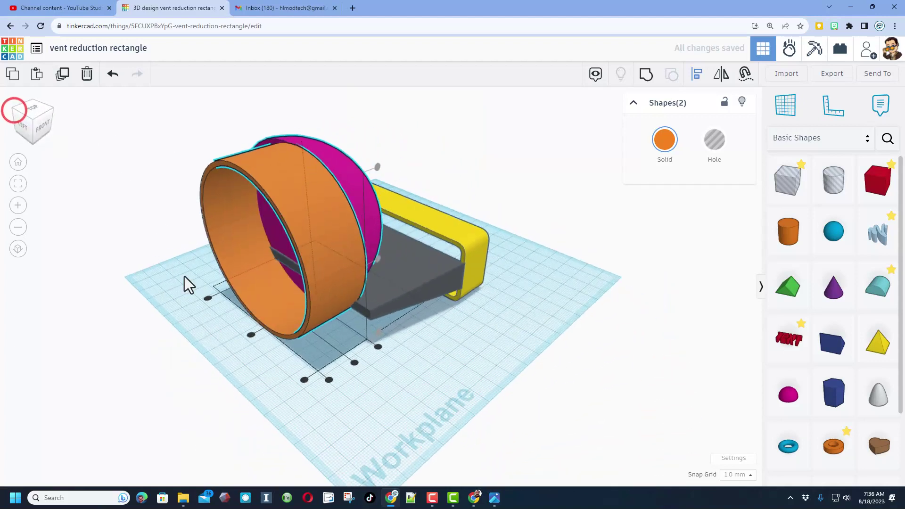
click(251, 338)
mouse_move(390, 349)
right_down()
mouse_move(477, 336)
mouse_move(259, 333)
right_up()
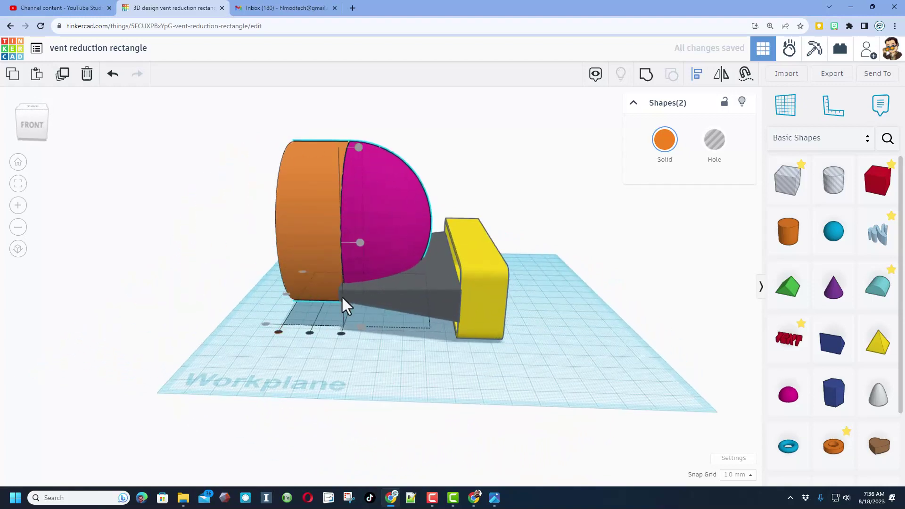
click(495, 191)
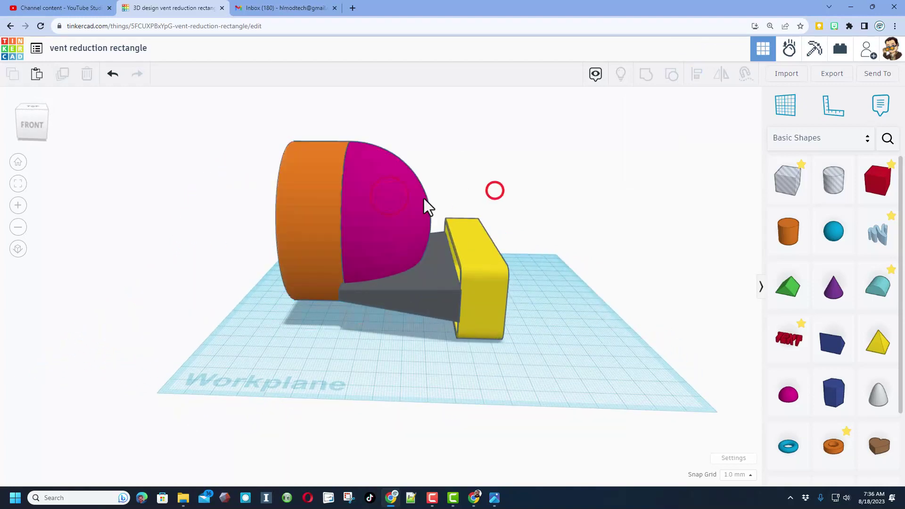
click(423, 197)
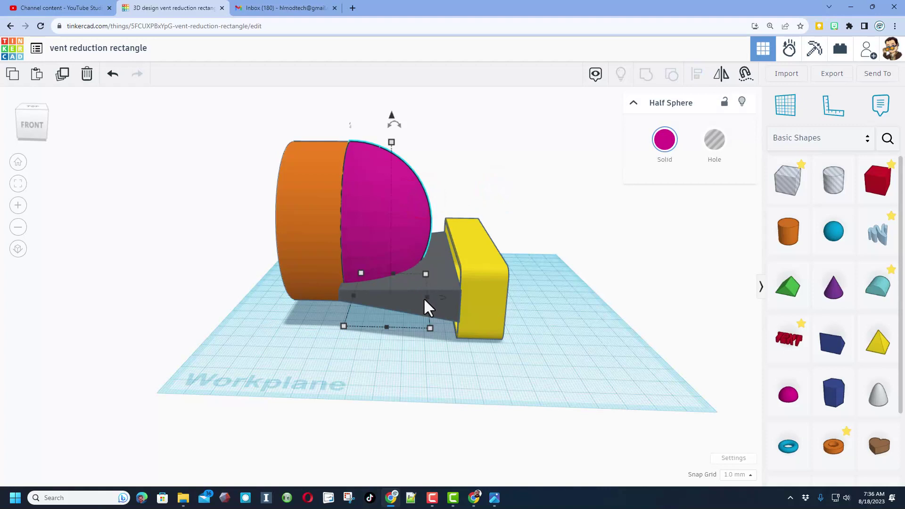
Widen the magenta half sphere slightly, then select the grey trapezoid
drag(424, 298, 434, 298)
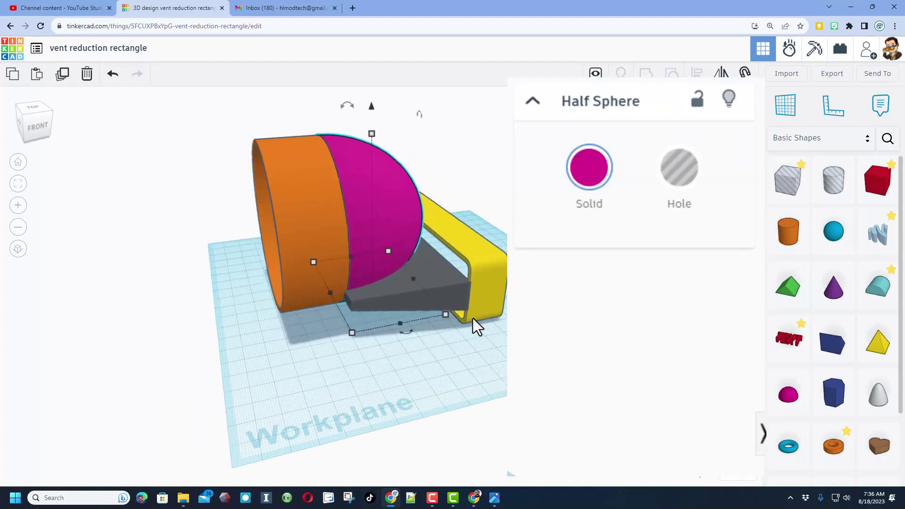
click(442, 304)
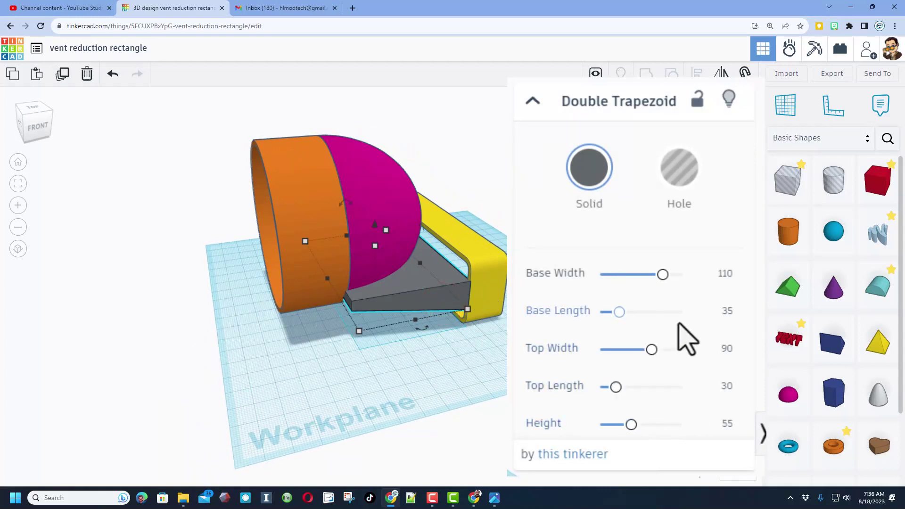
right_drag(495, 319, 439, 289)
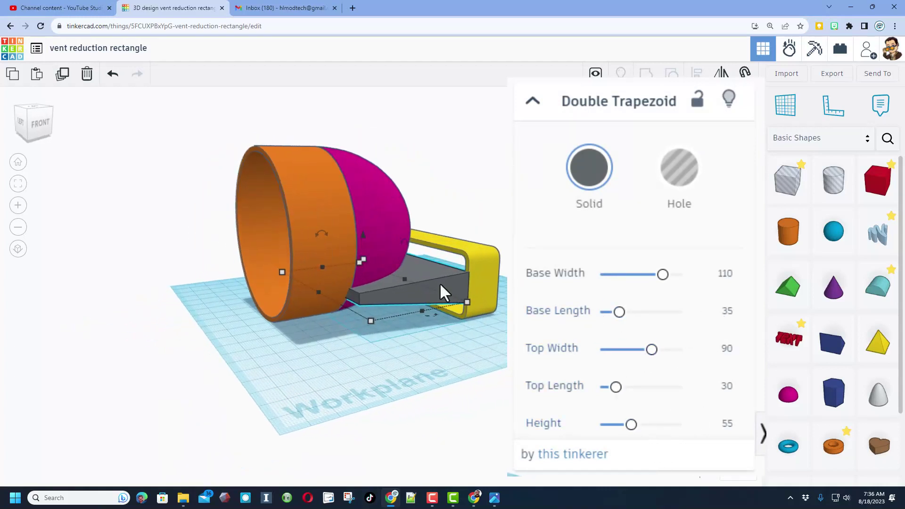
Reduce the grey trapezoid's top width from 90 to 84
click(722, 387)
click(728, 351)
text(88)
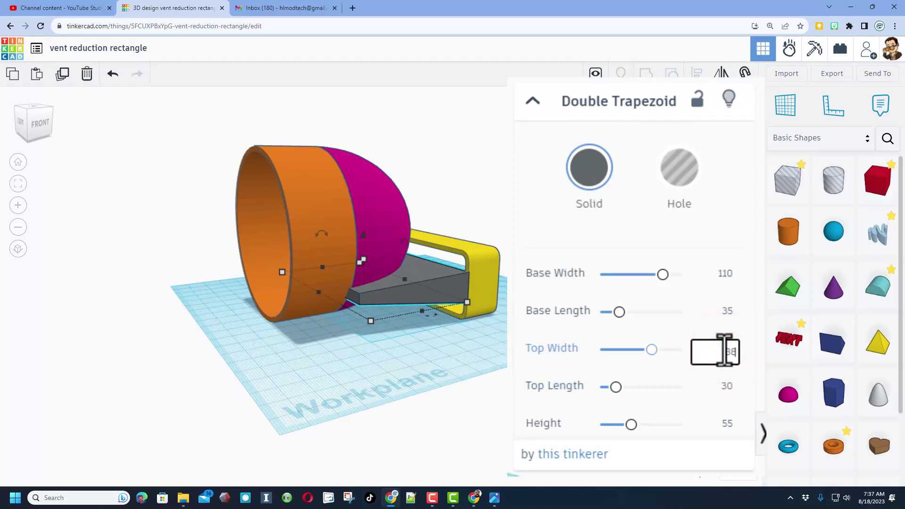
key(Return)
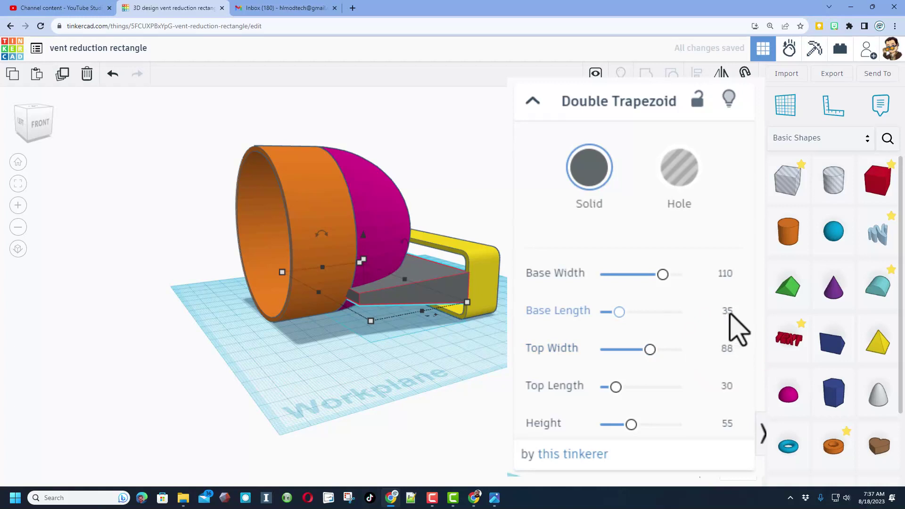
mouse_move(351, 332)
right_down()
mouse_move(504, 339)
mouse_move(375, 346)
right_up()
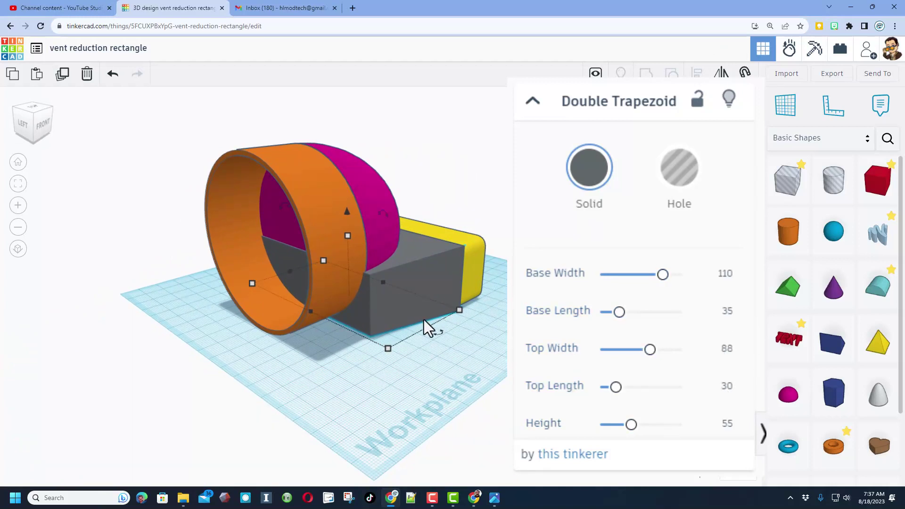
right_drag(424, 319, 491, 312)
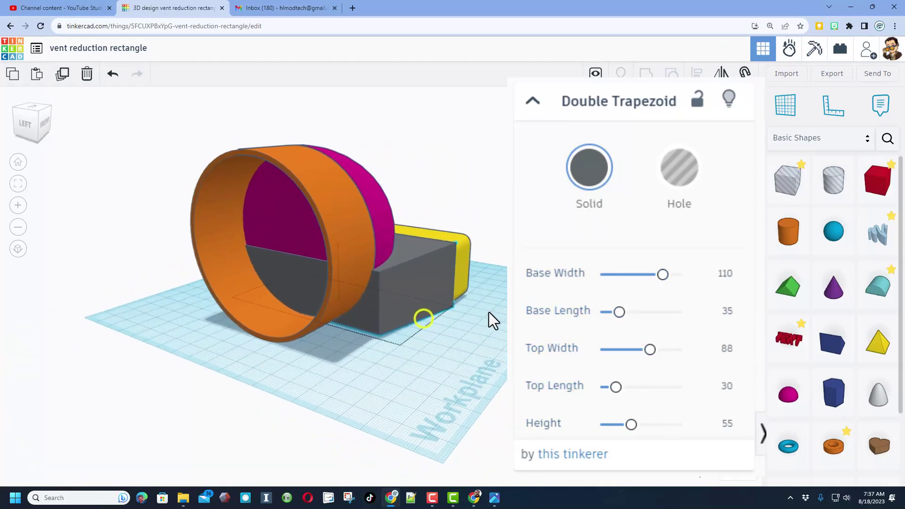
click(724, 348)
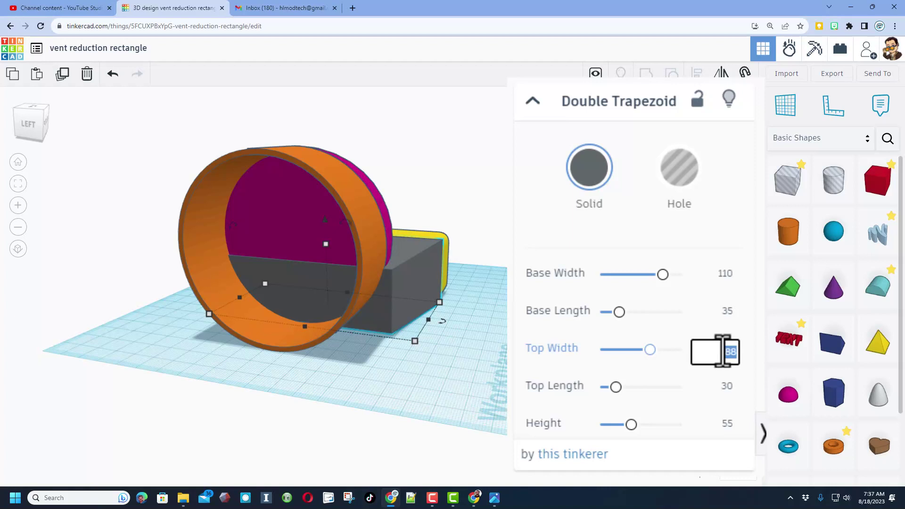
key(Return)
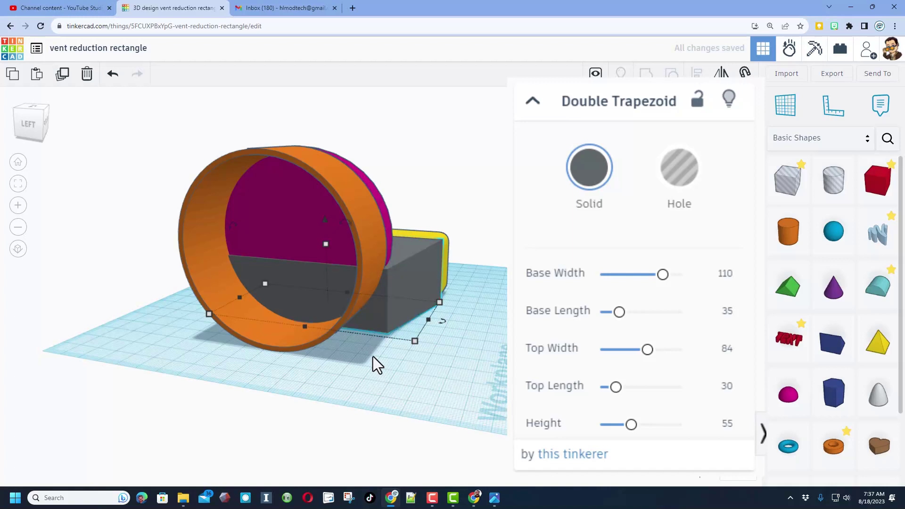
mouse_move(373, 356)
right_down()
mouse_move(380, 342)
mouse_move(487, 337)
mouse_move(358, 352)
mouse_move(416, 391)
mouse_move(445, 381)
mouse_move(421, 364)
right_up()
click(319, 228)
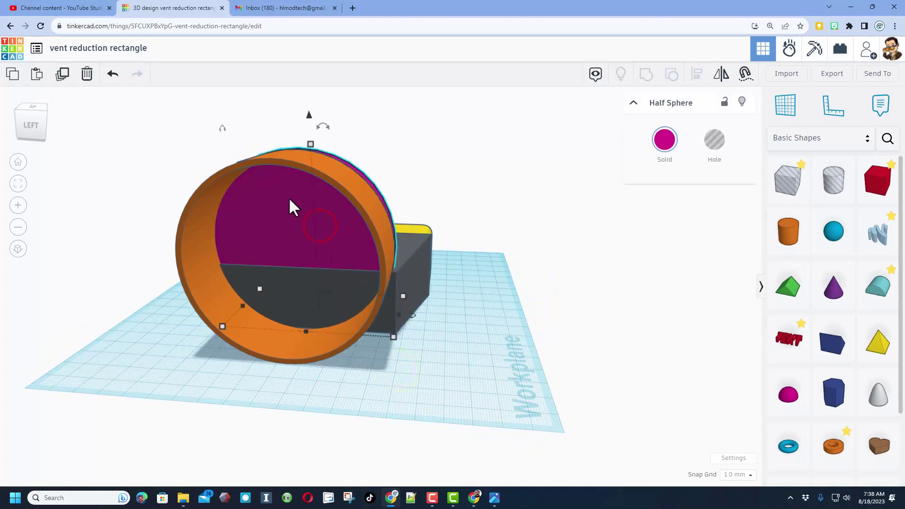
Duplicate the half sphere as a hole and lower its height from 84 to 81
key(ctrl+d)
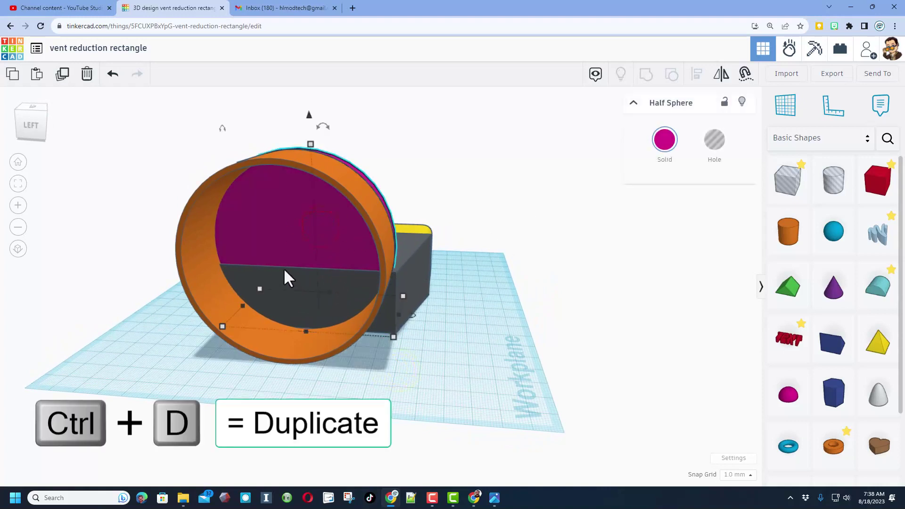
click(713, 145)
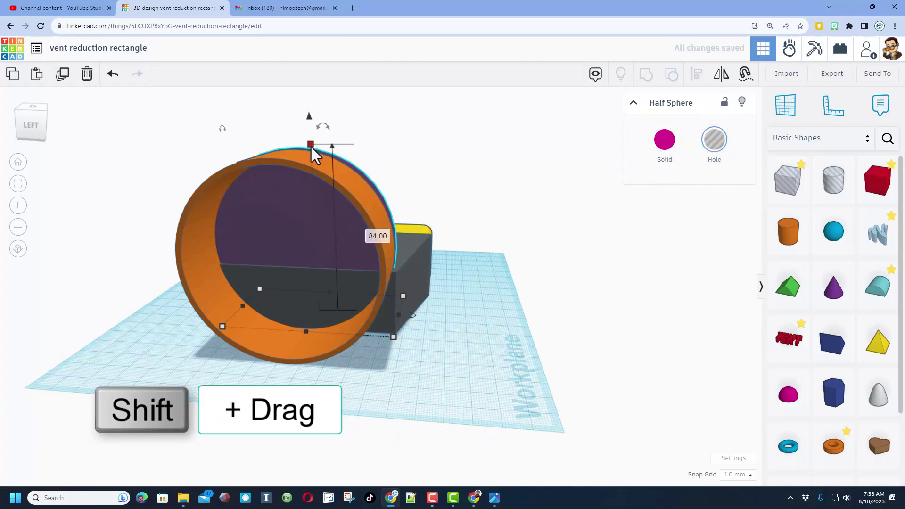
shift+drag(310, 145, 313, 153)
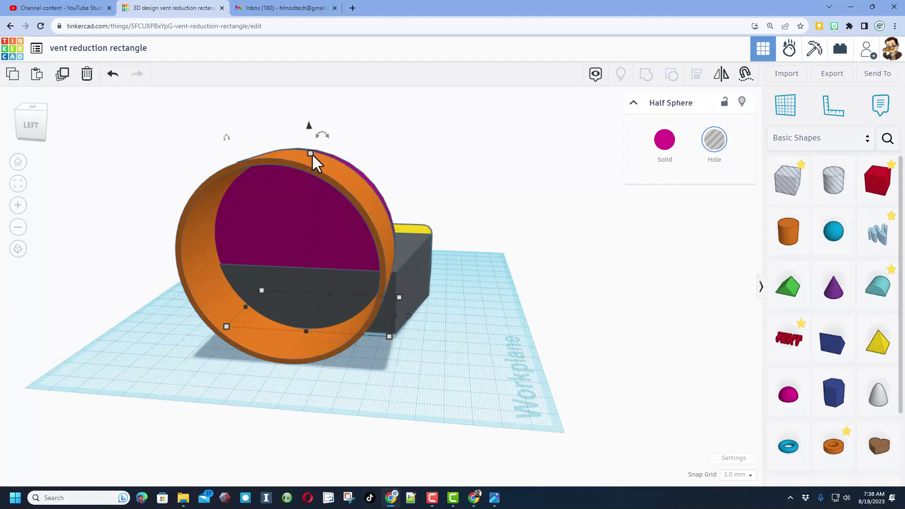
key(Down)
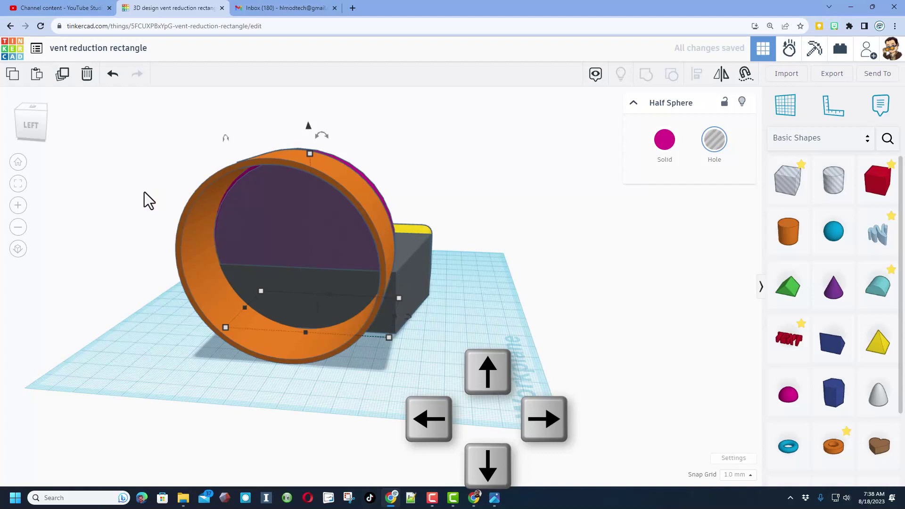
mouse_move(145, 192)
right_down()
mouse_move(104, 196)
mouse_move(146, 192)
right_up()
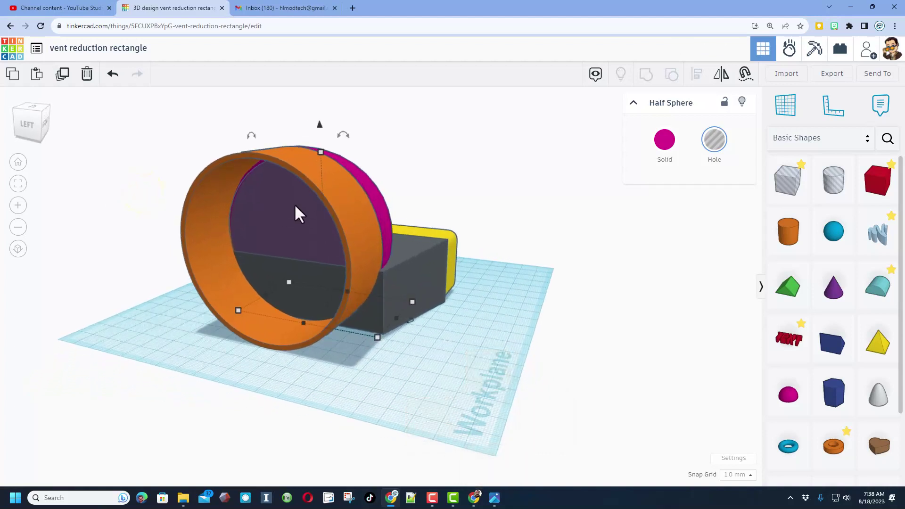
Centre-align the half sphere and the orange ring with each other
shift+click(371, 196)
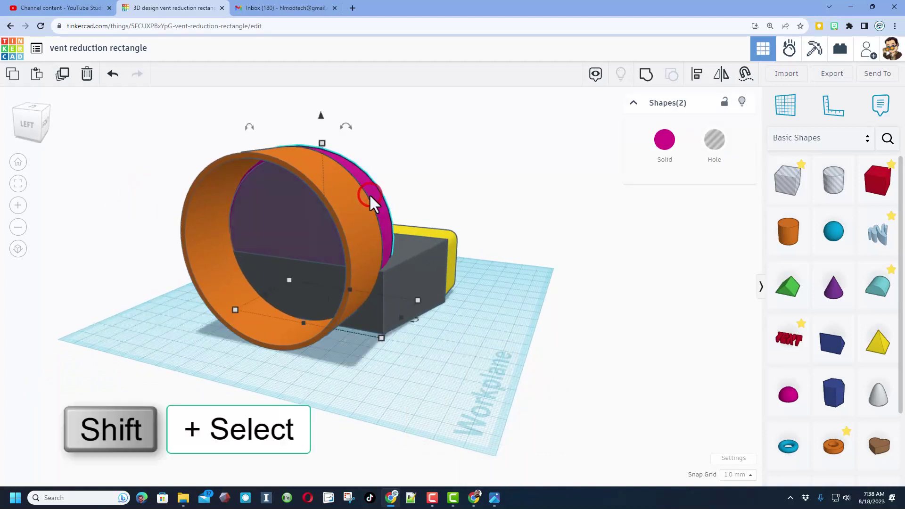
click(699, 77)
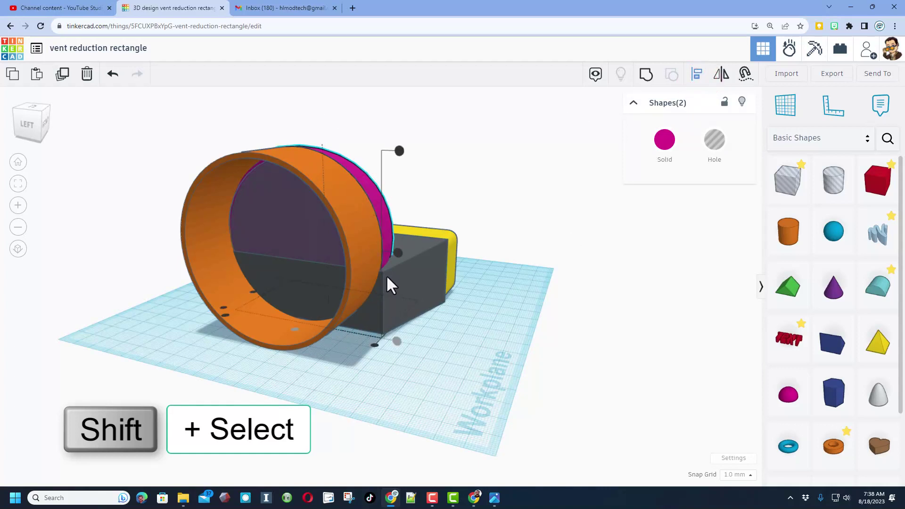
click(396, 253)
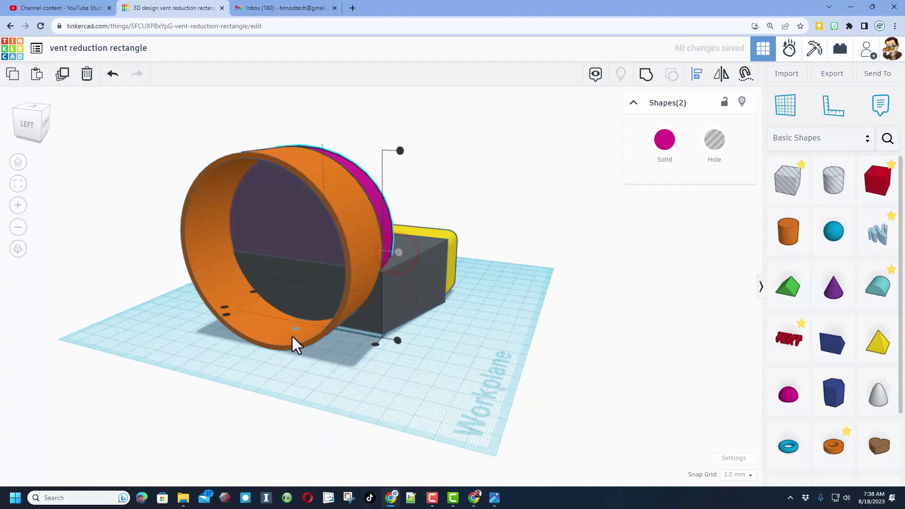
Duplicate the grey trapezoid and turn the copy into a hole
right_drag(422, 353, 444, 355)
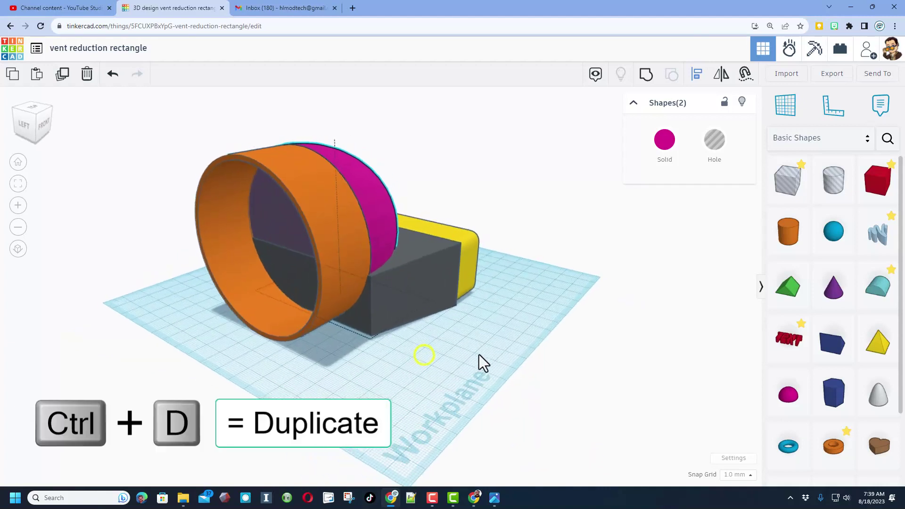
click(443, 355)
click(443, 289)
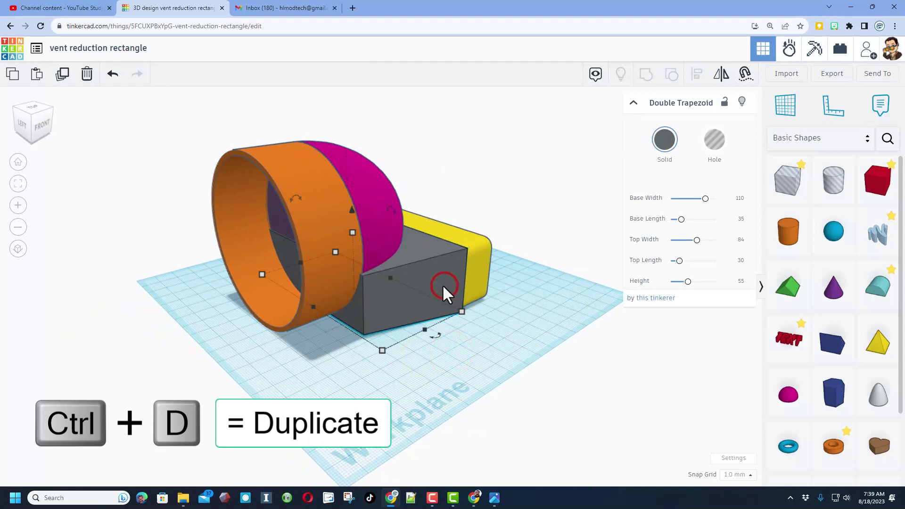
key(ctrl+d)
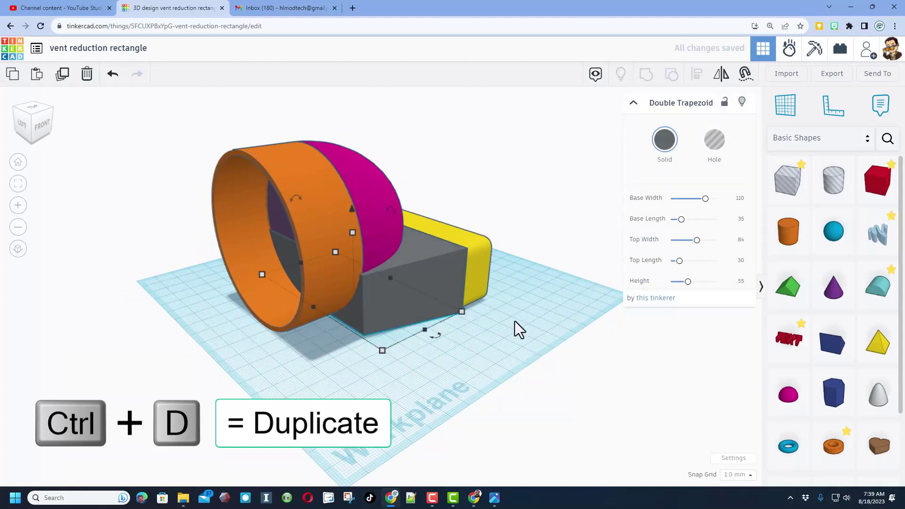
right_drag(514, 321, 266, 310)
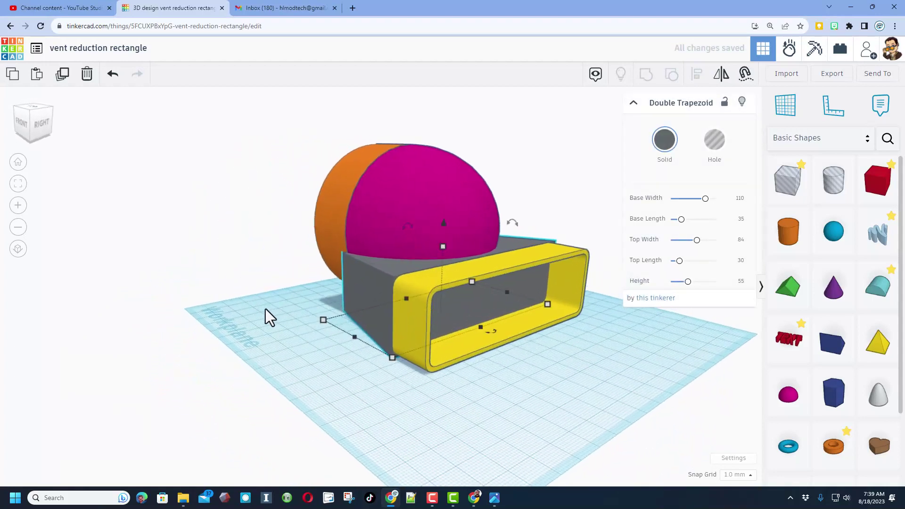
click(715, 144)
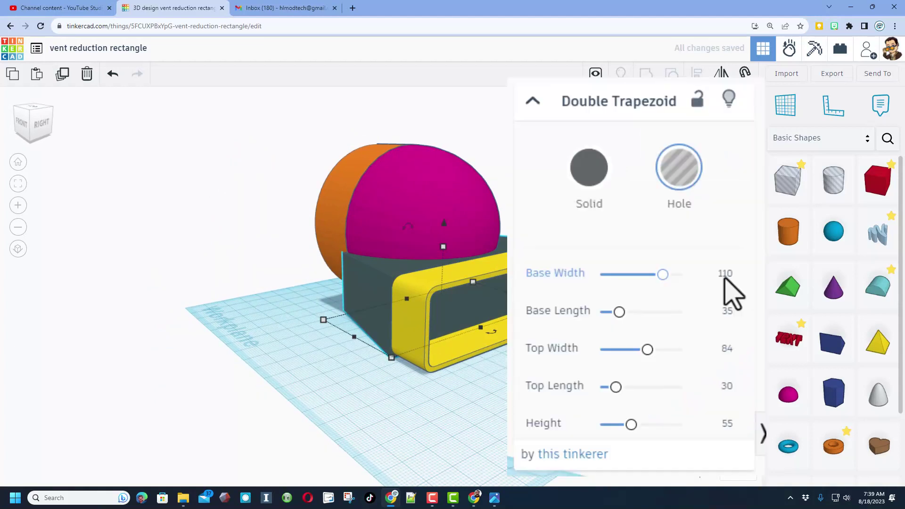
Size the hole trapezoid: base 106 by 31, top 81 by 26, height 51
click(727, 277)
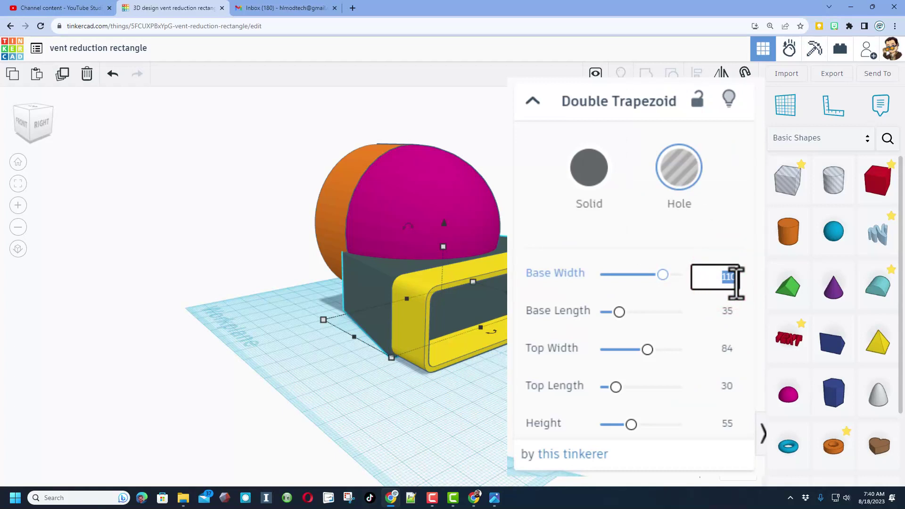
key(Return)
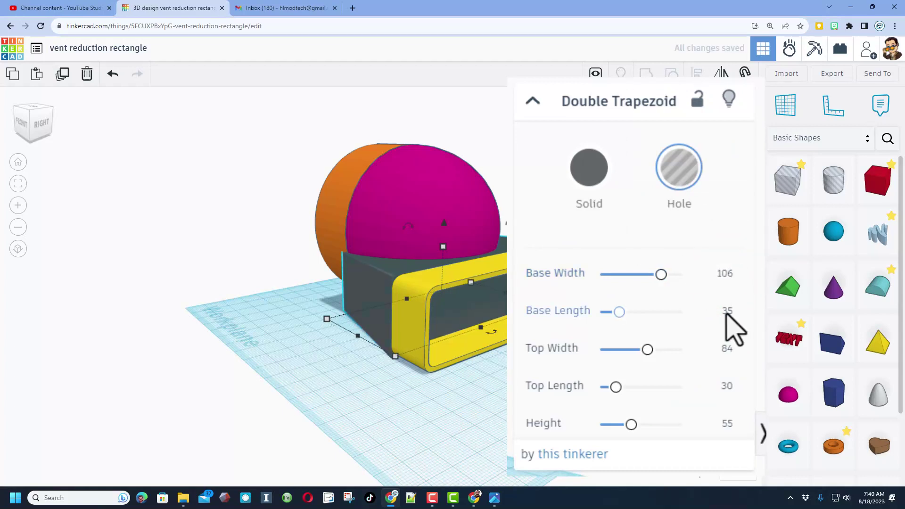
click(725, 313)
key(Return)
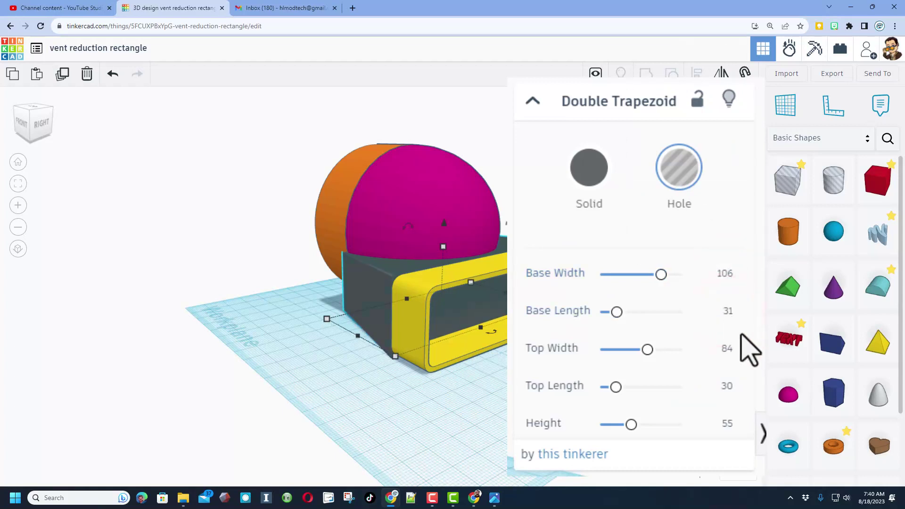
click(727, 348)
key(Return)
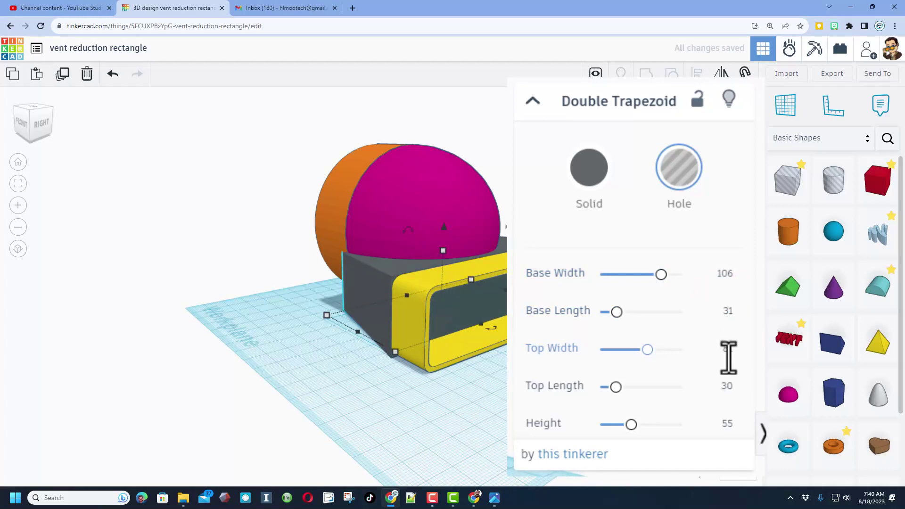
click(728, 388)
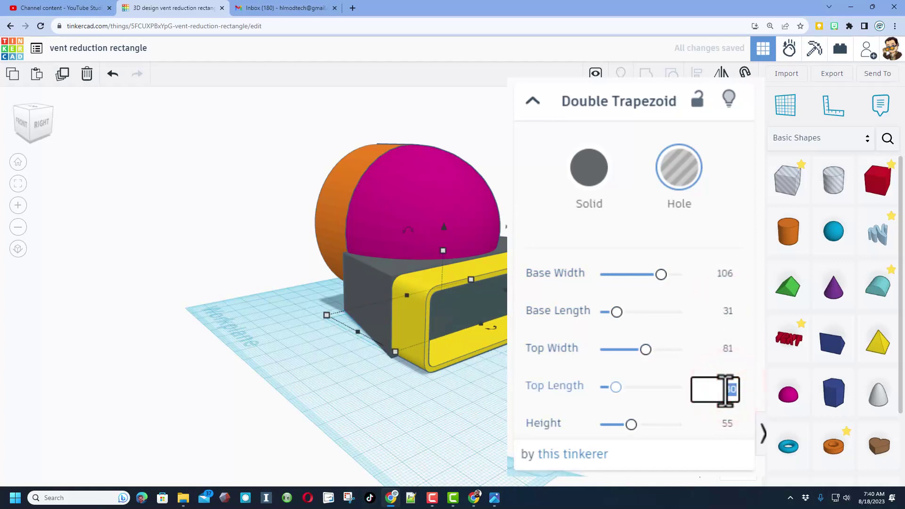
text(26)
key(Return)
click(728, 424)
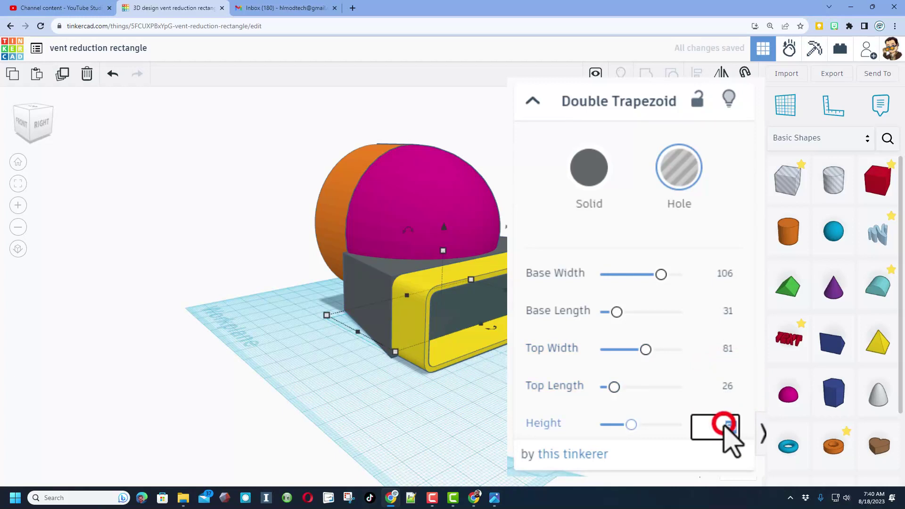
text(51)
key(Return)
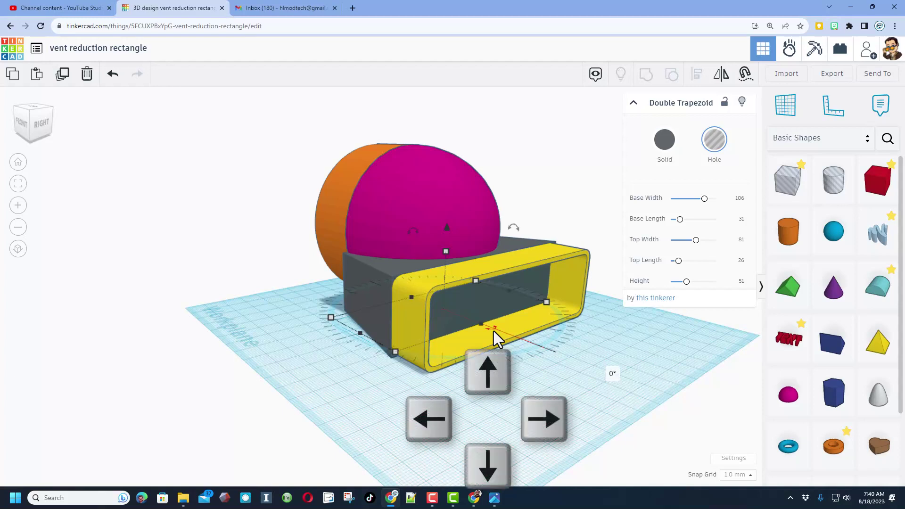
Nudge the hole trapezoid right and back left to position it
key(Right)
key(Right)
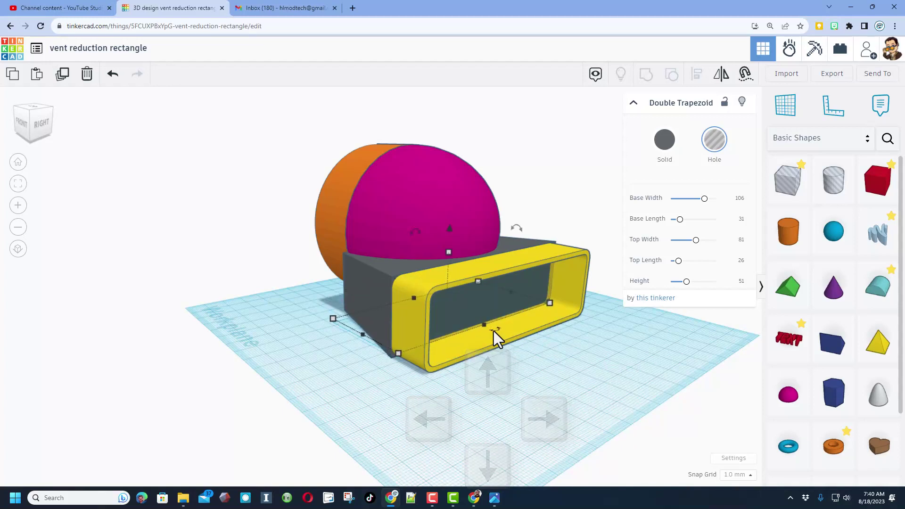
key(Left)
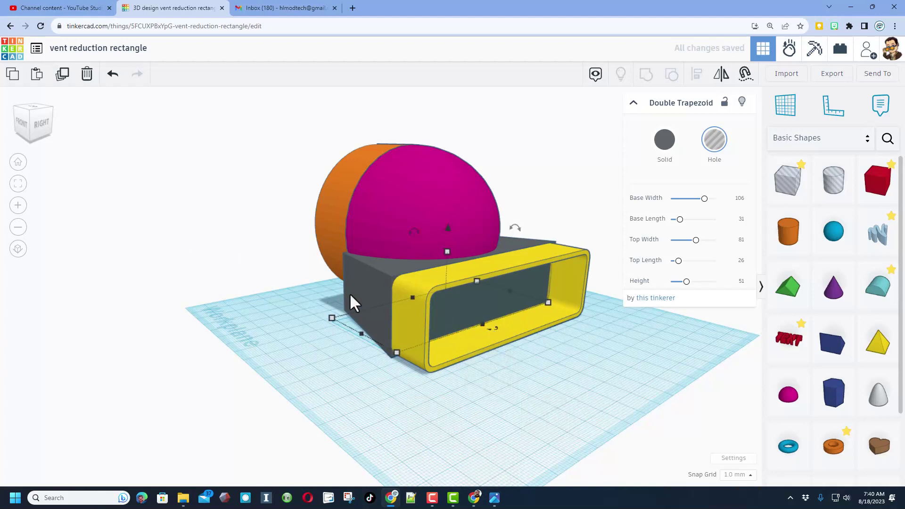
click(245, 299)
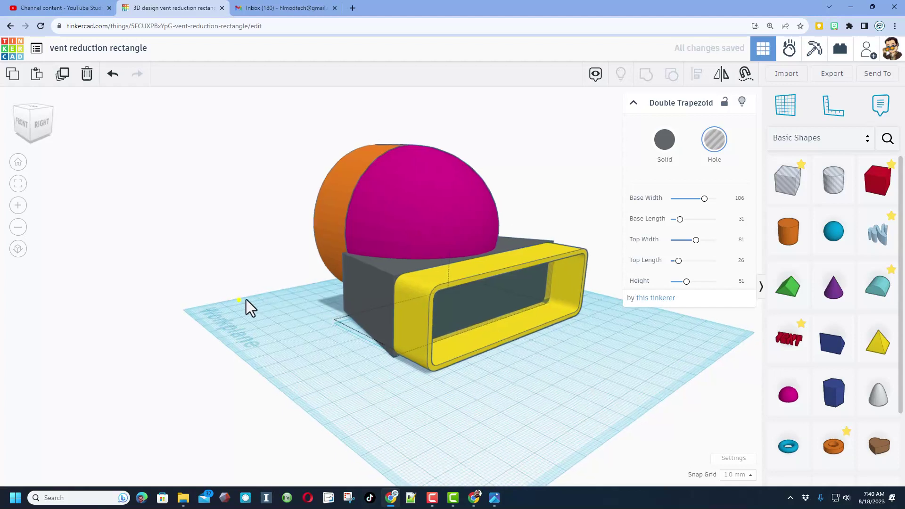
mouse_move(247, 299)
right_down()
mouse_move(399, 282)
mouse_move(292, 211)
right_up()
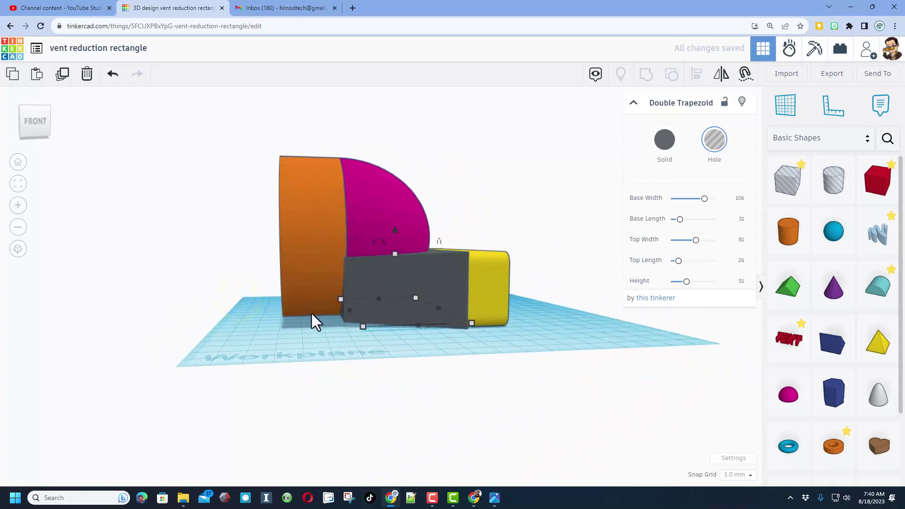
mouse_move(311, 313)
right_down()
mouse_move(557, 354)
mouse_move(260, 327)
right_up()
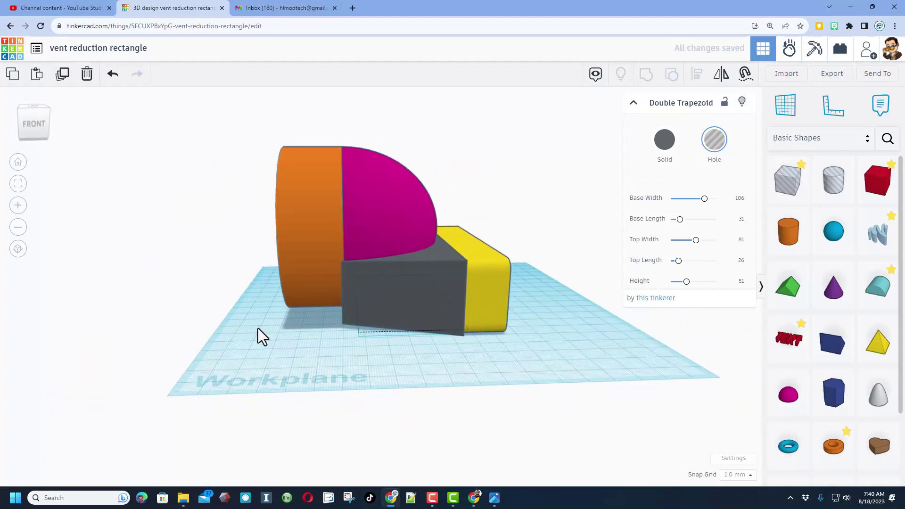
Select all five shapes and group them into one
click(209, 290)
mouse_move(229, 155)
mouse_down()
mouse_move(403, 287)
mouse_move(379, 312)
mouse_up()
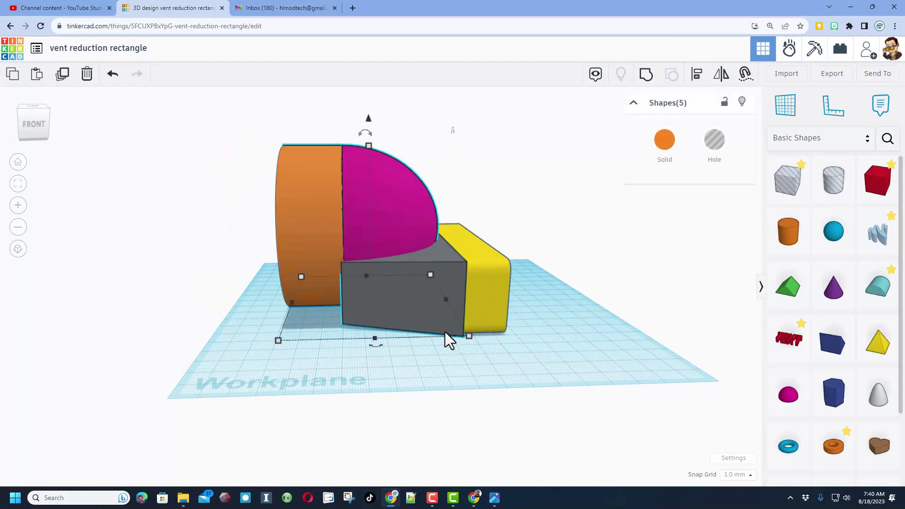
key(ctrl+g)
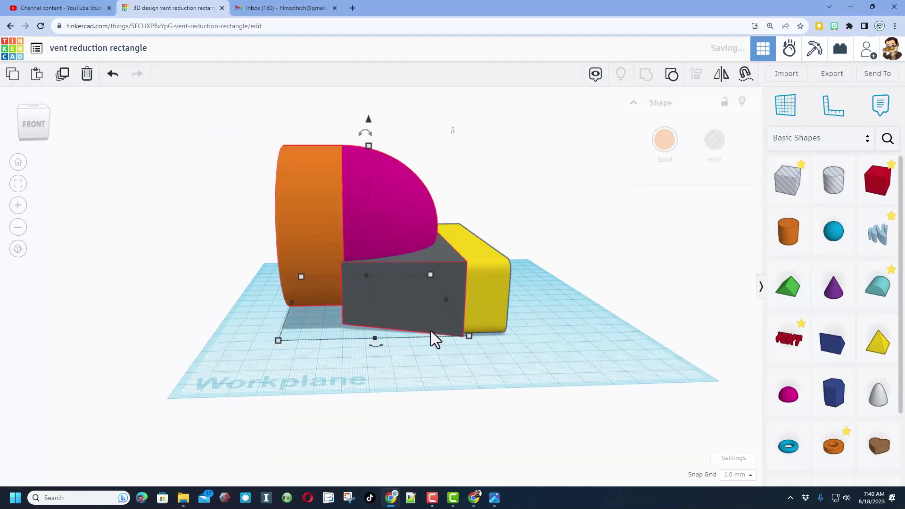
mouse_move(262, 334)
right_down()
mouse_move(517, 333)
mouse_move(537, 336)
mouse_move(538, 348)
right_up()
mouse_move(457, 235)
right_down()
mouse_move(327, 312)
mouse_move(350, 281)
mouse_move(395, 293)
mouse_move(295, 306)
mouse_move(204, 294)
mouse_move(144, 346)
mouse_move(195, 299)
right_up()
Ungroup the combined shape back into its five separate pieces
click(136, 350)
click(238, 261)
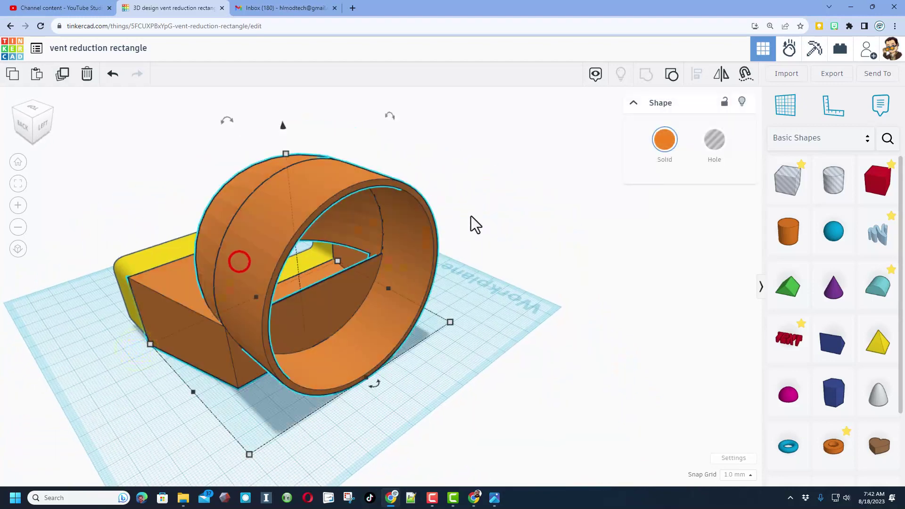
click(673, 74)
click(521, 295)
mouse_move(520, 295)
right_down()
mouse_move(405, 311)
mouse_move(414, 290)
mouse_move(440, 292)
mouse_move(322, 283)
right_up()
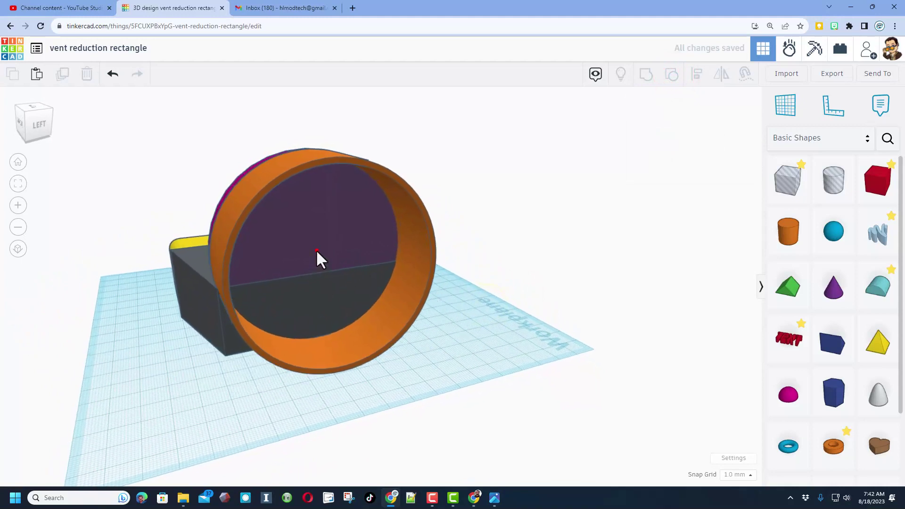
Select the pink half sphere and shift it slightly into place
click(316, 256)
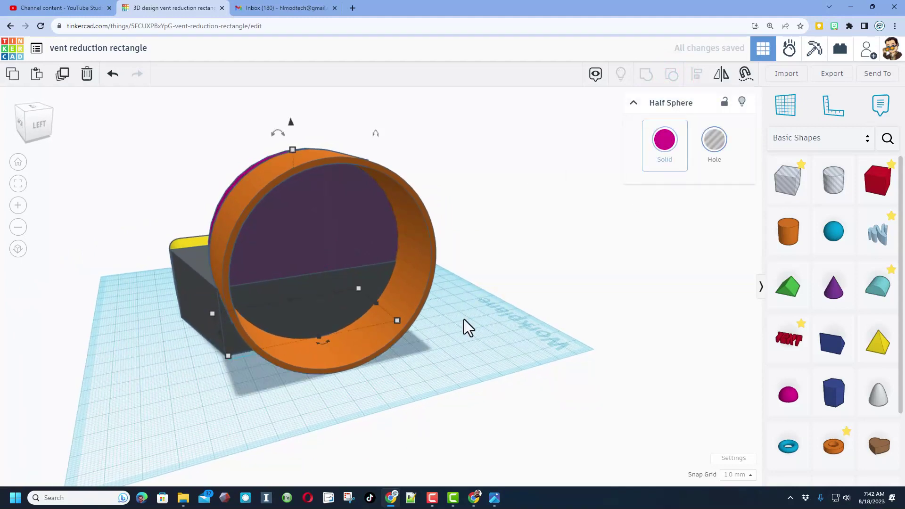
drag(316, 335, 314, 343)
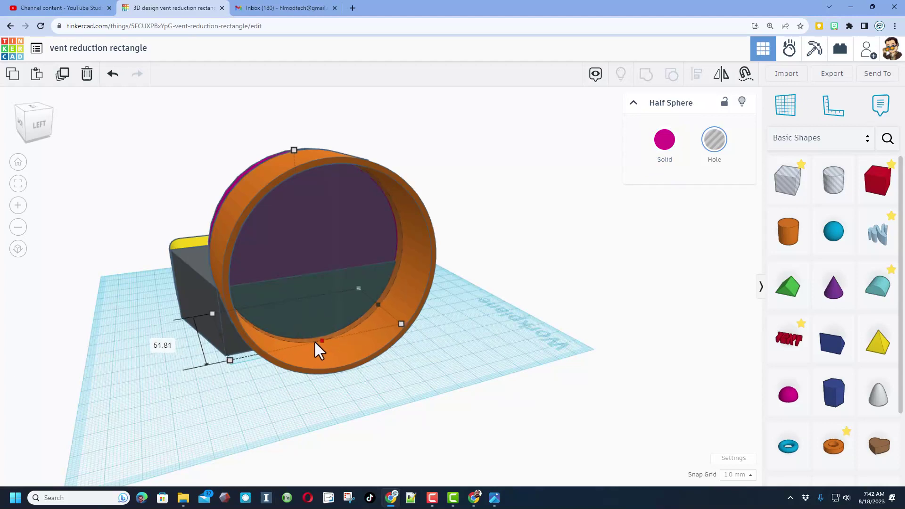
right_drag(313, 340, 365, 355)
Box-select all five pieces and group them into one hollow orange reducer
key(ctrl+a)
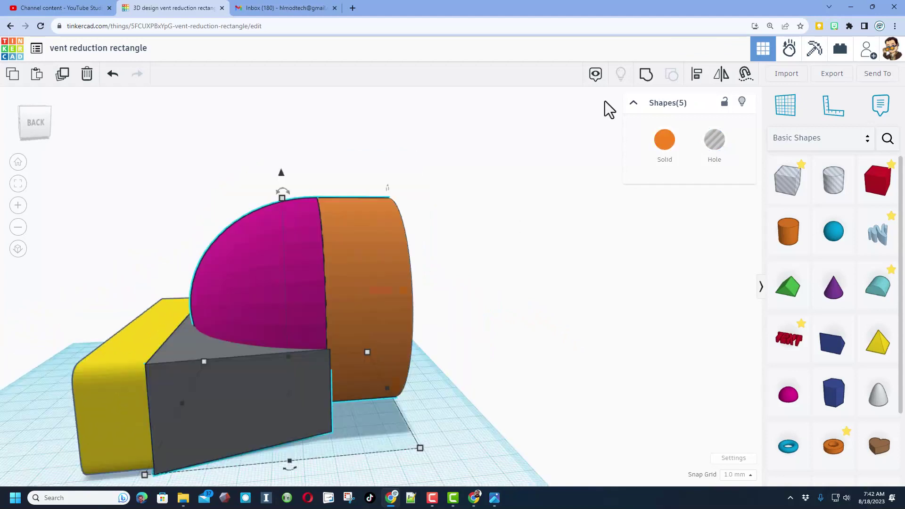
click(316, 162)
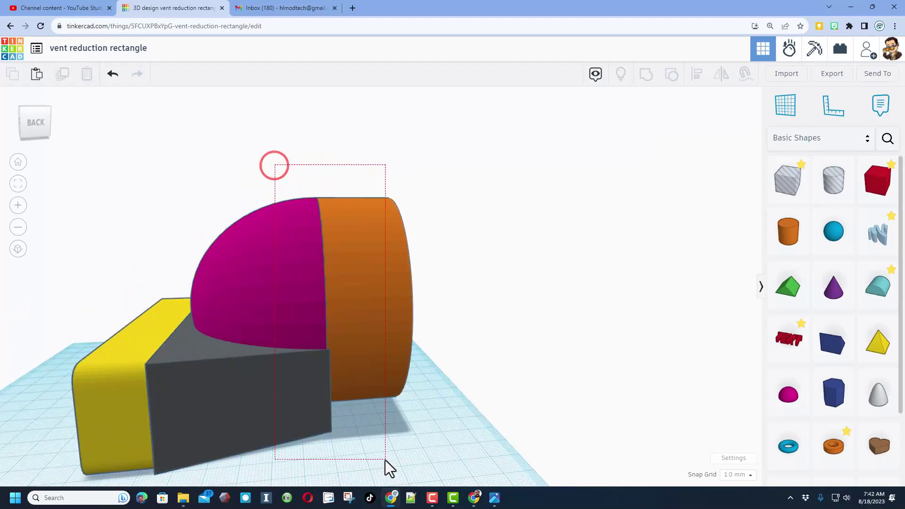
drag(282, 342, 378, 437)
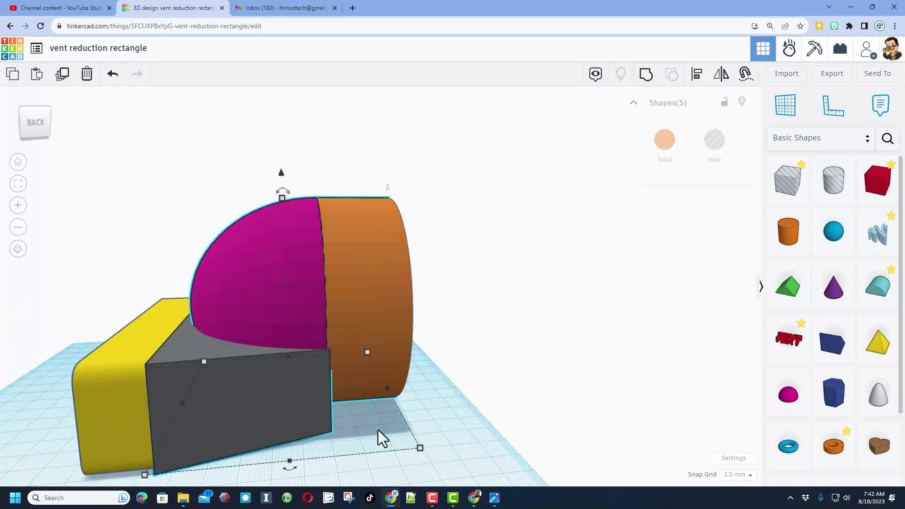
click(646, 75)
mouse_move(501, 307)
right_down()
mouse_move(143, 306)
mouse_move(630, 288)
mouse_move(661, 312)
mouse_move(598, 283)
mouse_move(649, 291)
mouse_move(488, 329)
right_up()
click(488, 327)
scroll(208, 336, down, 5)
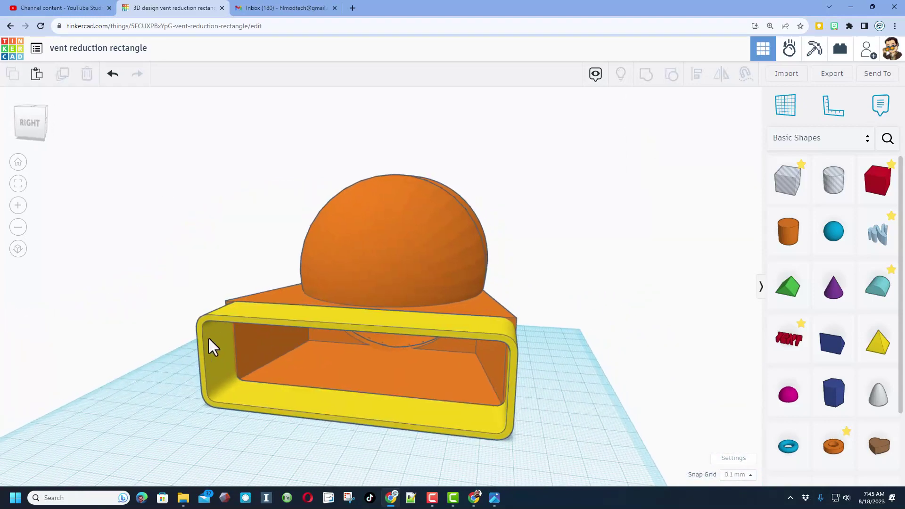
mouse_move(208, 337)
right_down()
mouse_move(181, 330)
mouse_move(408, 340)
right_up()
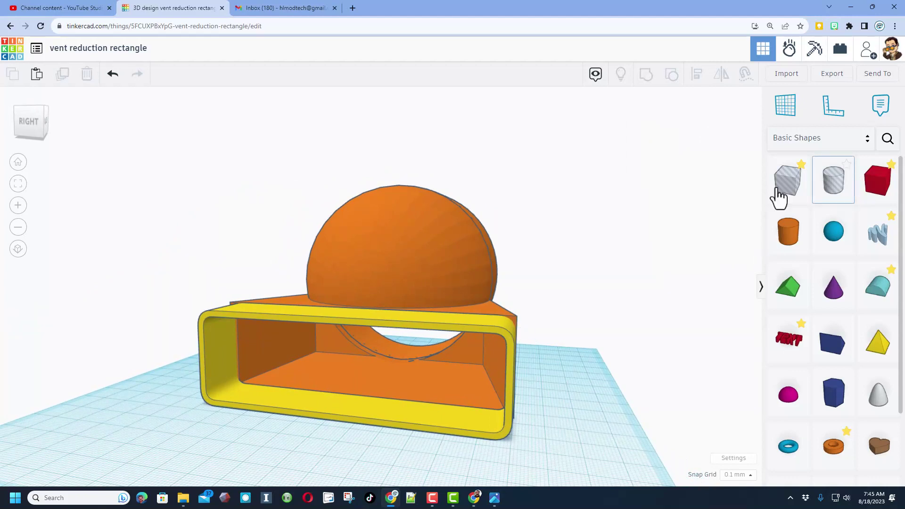
Find the 'META' community MetaFillet, place it at the yellow box's top corner, radius 6
click(888, 142)
text(META)
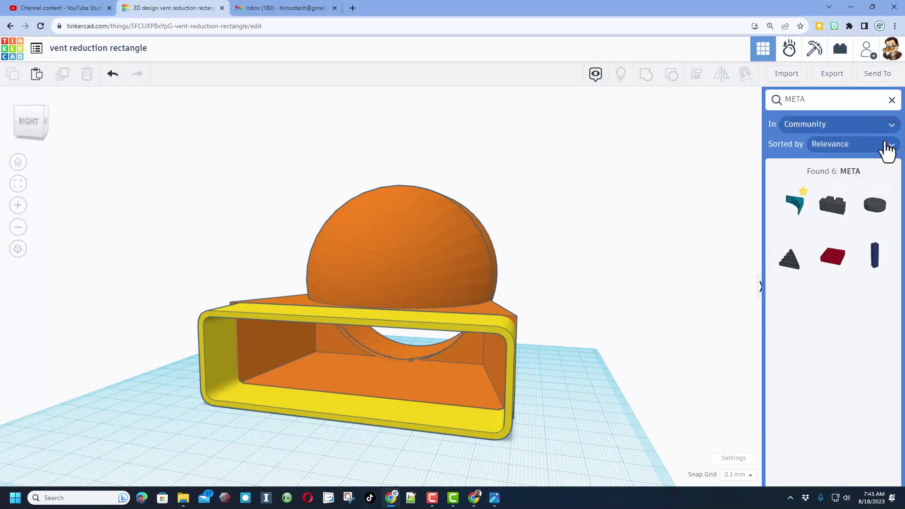
key(Caps_Lock)
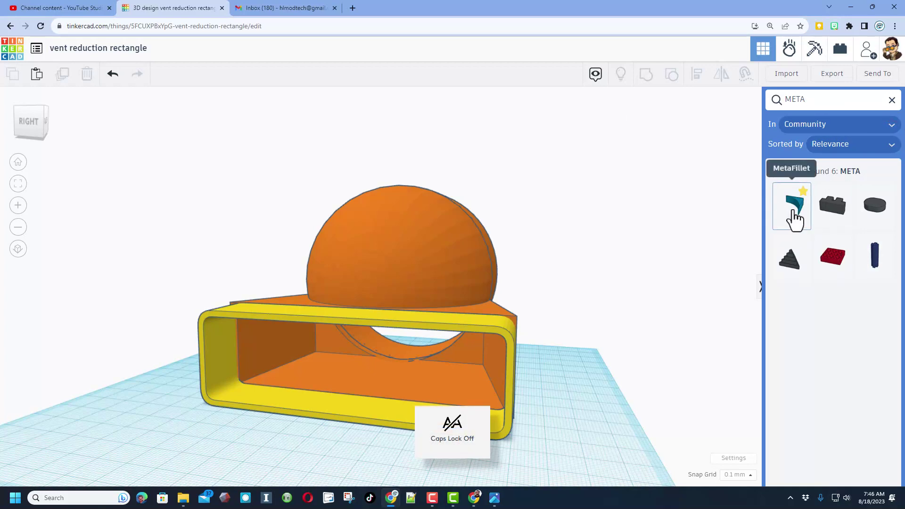
click(795, 220)
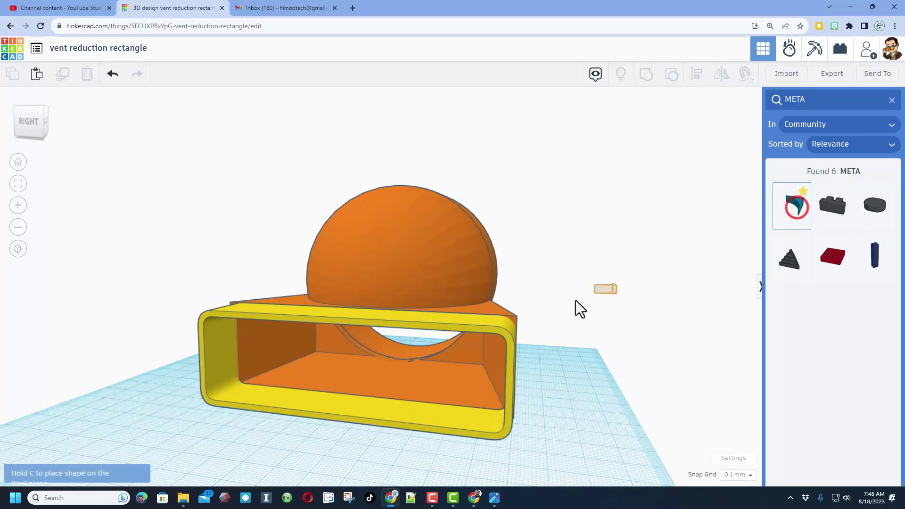
click(512, 321)
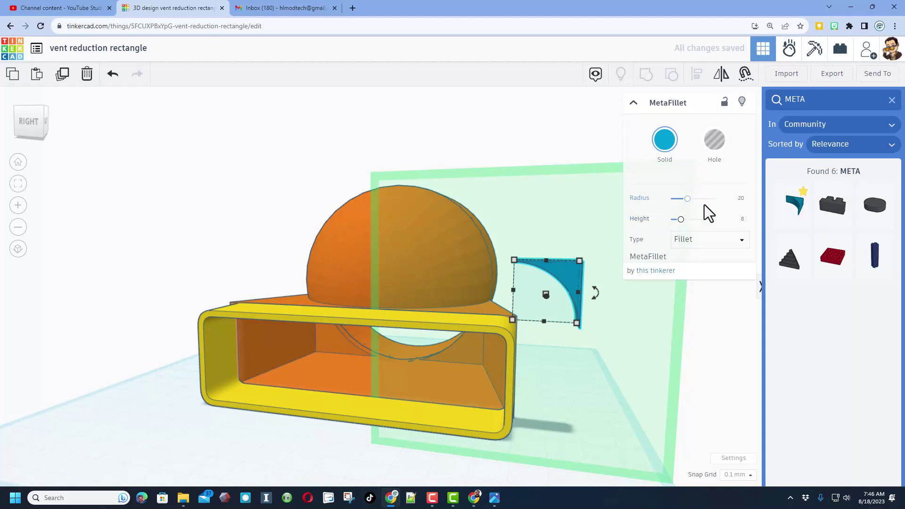
click(742, 199)
text(6)
key(Return)
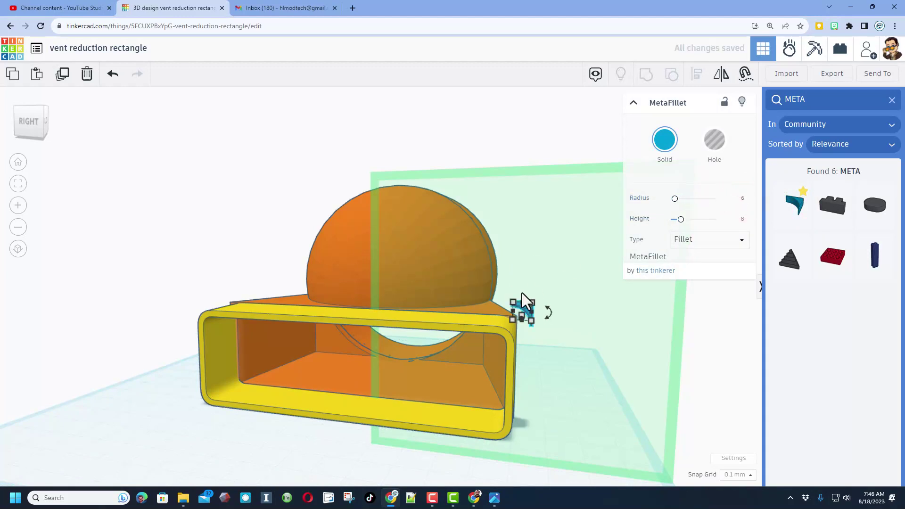
scroll(524, 369, up, 2)
scroll(498, 324, up, 3)
right_drag(496, 324, 477, 327)
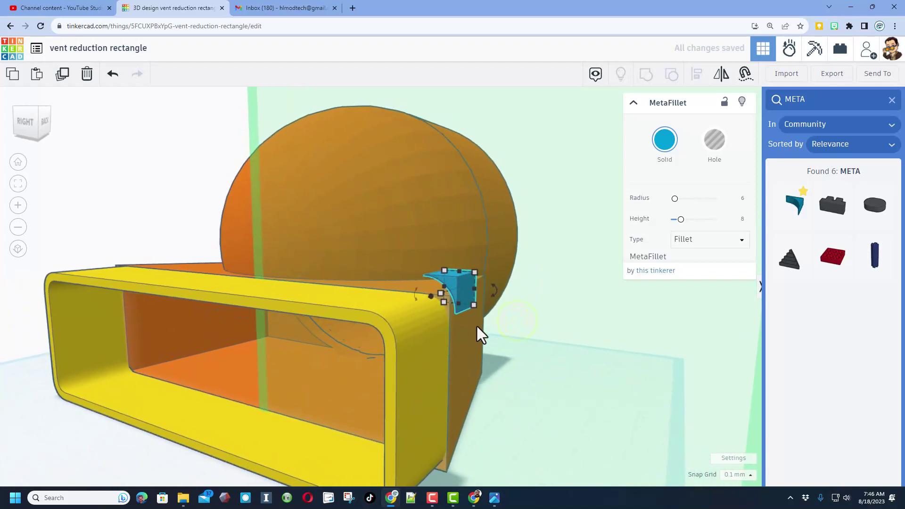
click(392, 343)
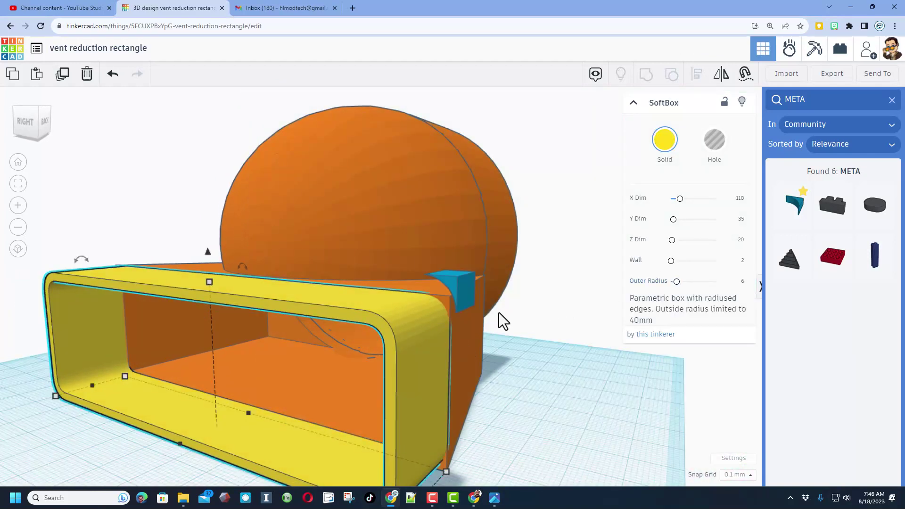
With 0.1 mm snapping, move the blue fillet left and down onto the box's top edge
mouse_move(499, 313)
right_down()
mouse_move(523, 315)
mouse_move(528, 291)
mouse_move(532, 313)
right_up()
click(516, 290)
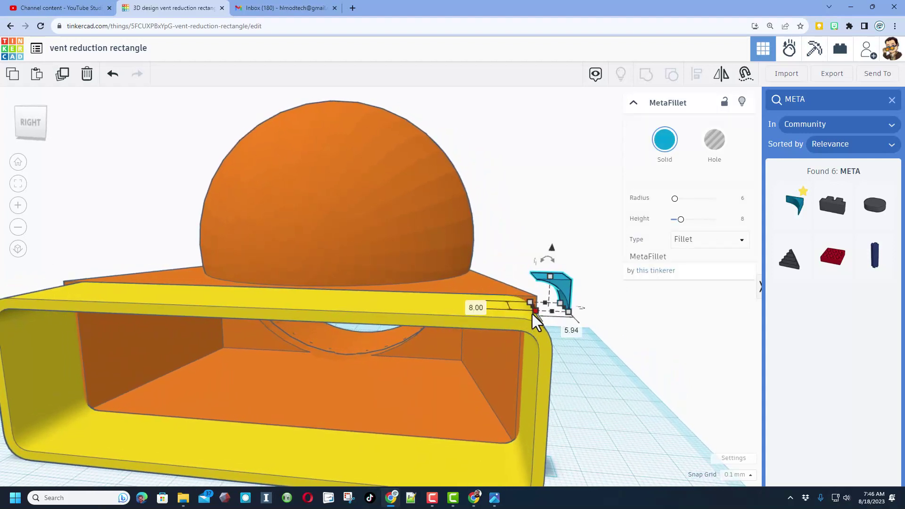
key(shift+Left)
click(731, 475)
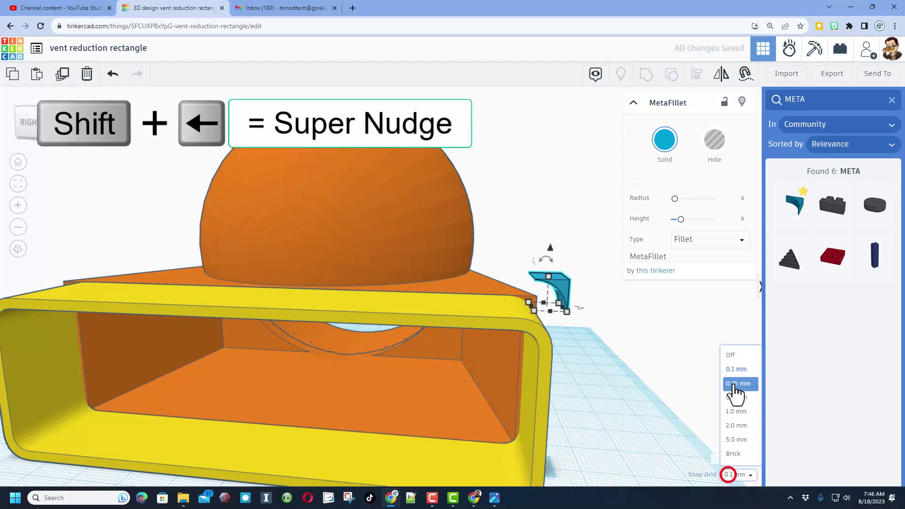
click(733, 371)
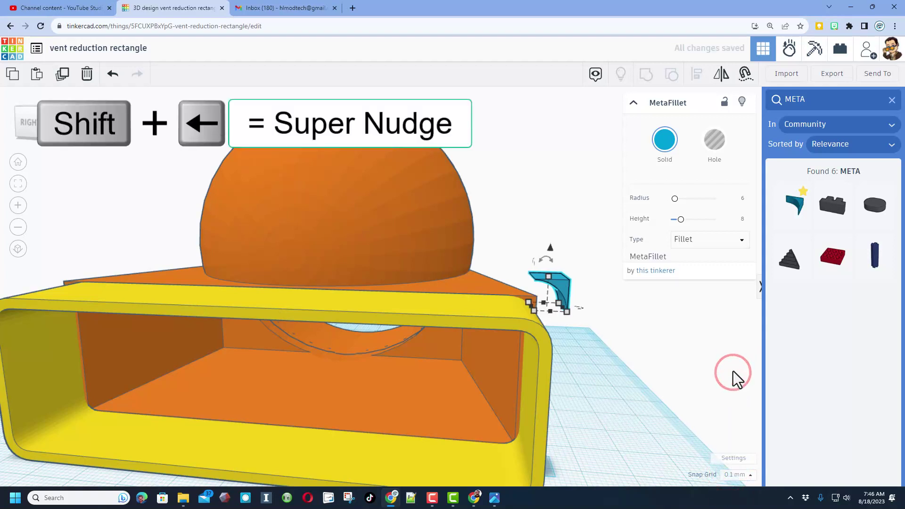
key(shift+Left)
key(shift+Left)
key(shift+Left)
key(shift+Left)
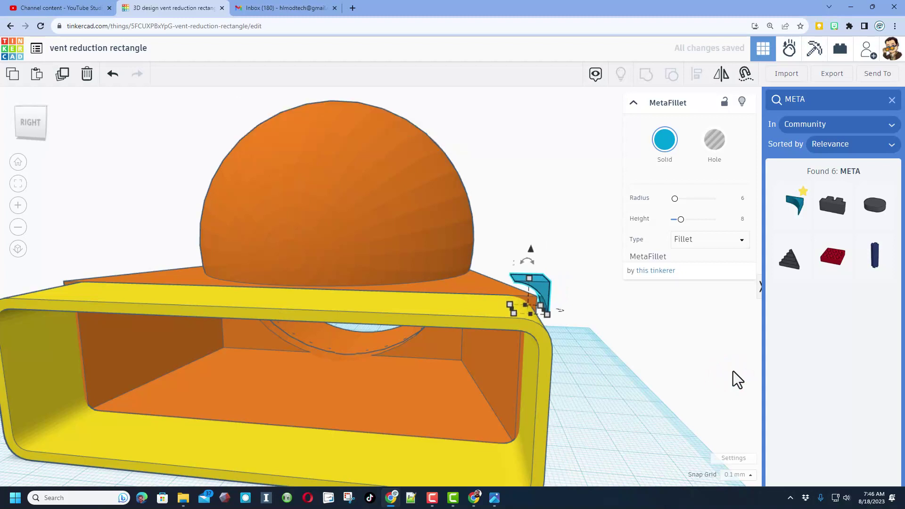
key(ctrl+Down)
key(ctrl+Down)
key(ctrl+Down)
key(ctrl+Down)
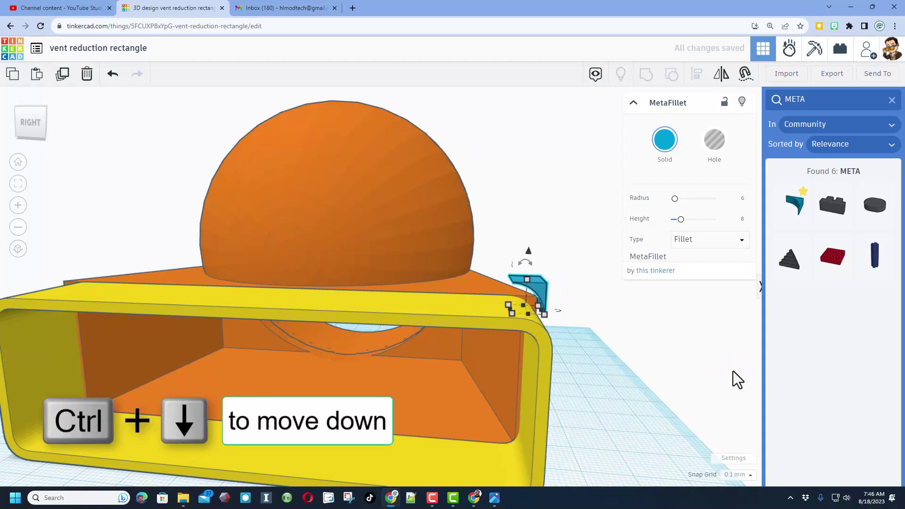
key(ctrl+Down)
key(ctrl+Down)
key(ctrl+Down)
key(ctrl+Down)
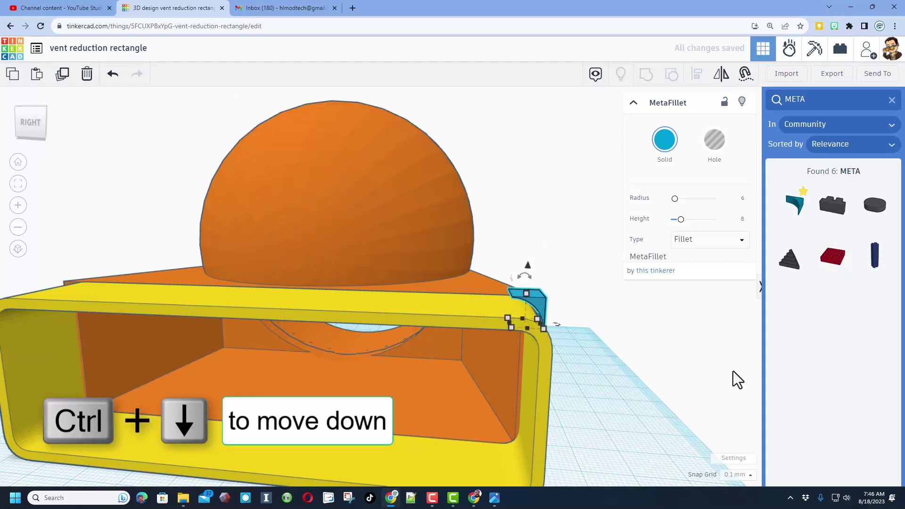
key(ctrl+Down)
key(ctrl+Down)
scroll(733, 373, up, 2)
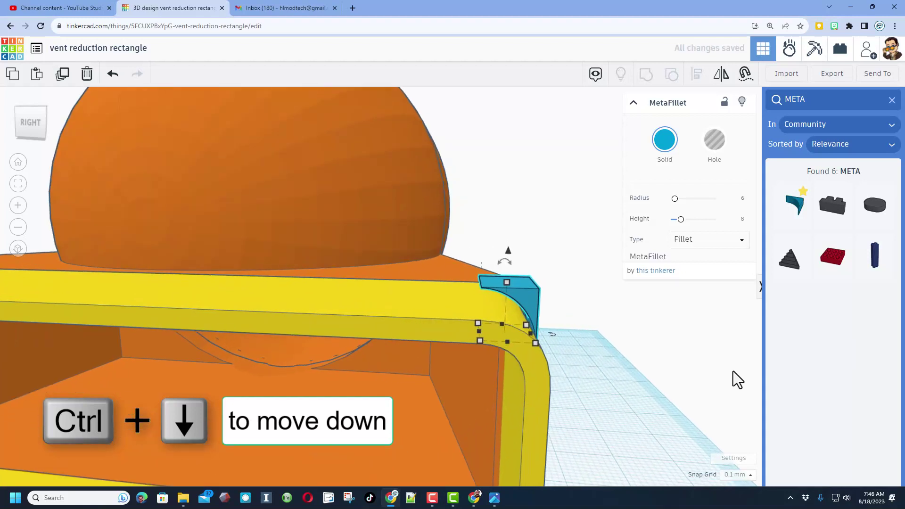
Make the fillet a hole and fine-nudge it to match the rounded edge
key(f)
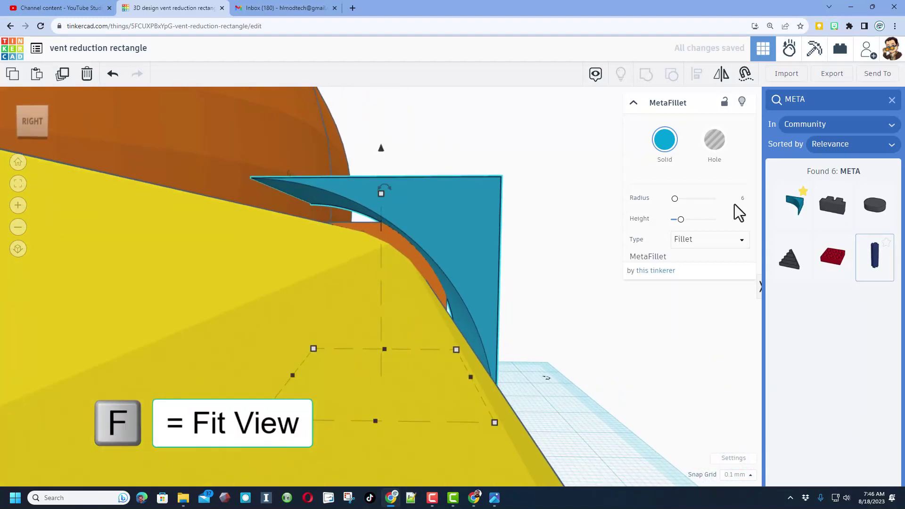
click(719, 157)
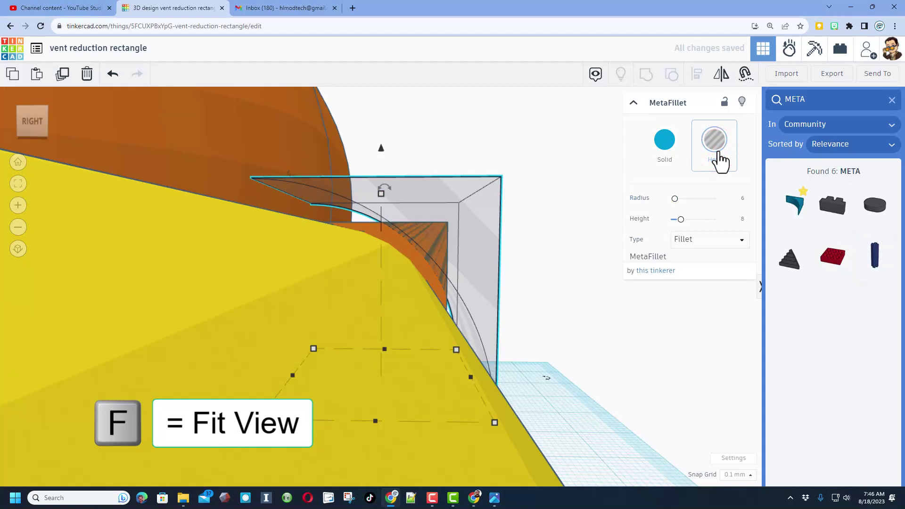
mouse_move(474, 234)
right_down()
mouse_move(409, 233)
mouse_move(411, 245)
right_up()
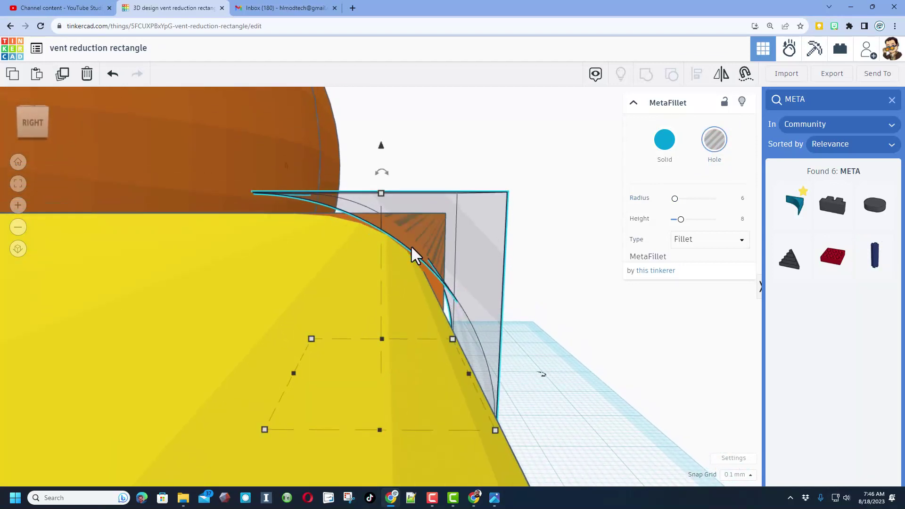
key(Down)
key(Down)
key(Down)
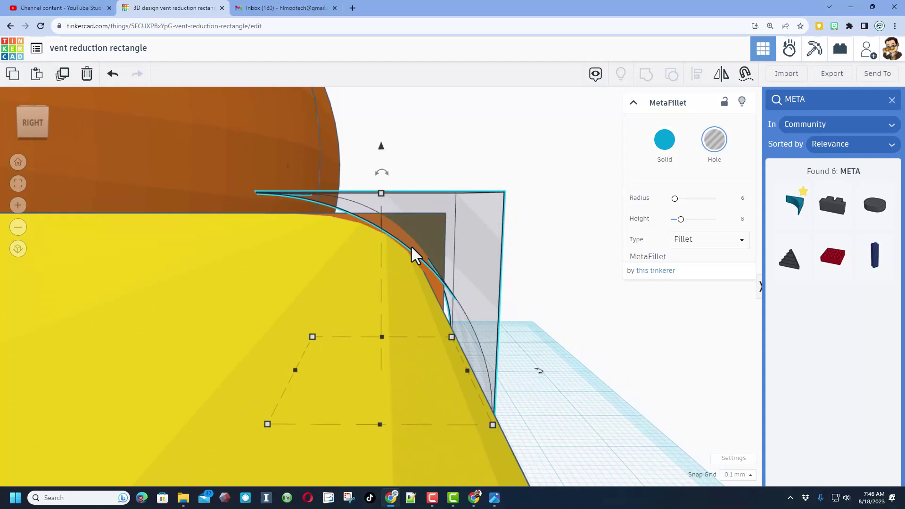
key(Down)
key(Down)
key(Down)
key(Down)
key(Down)
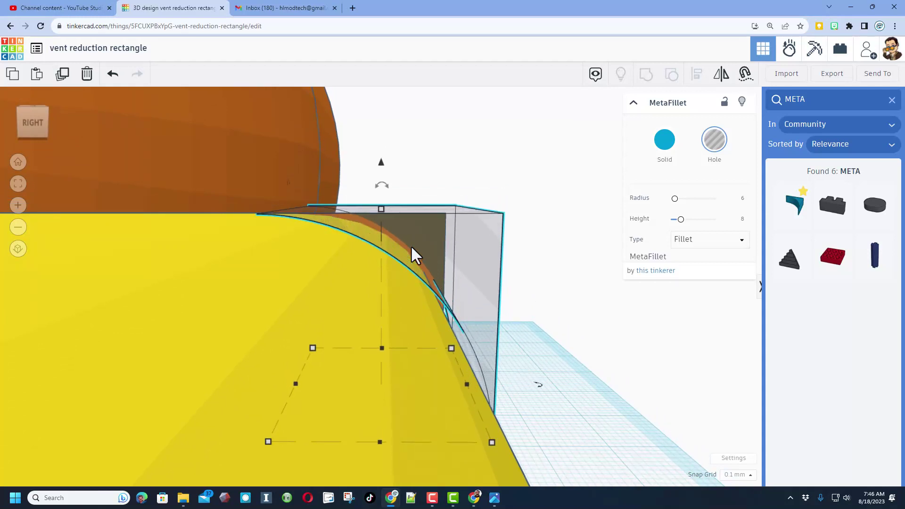
key(Down)
key(Down)
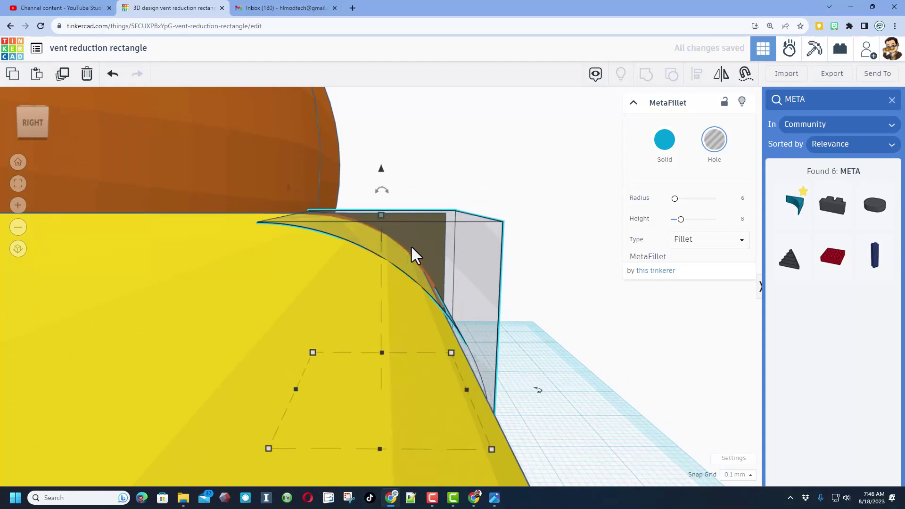
key(Down)
key(Up)
key(Down)
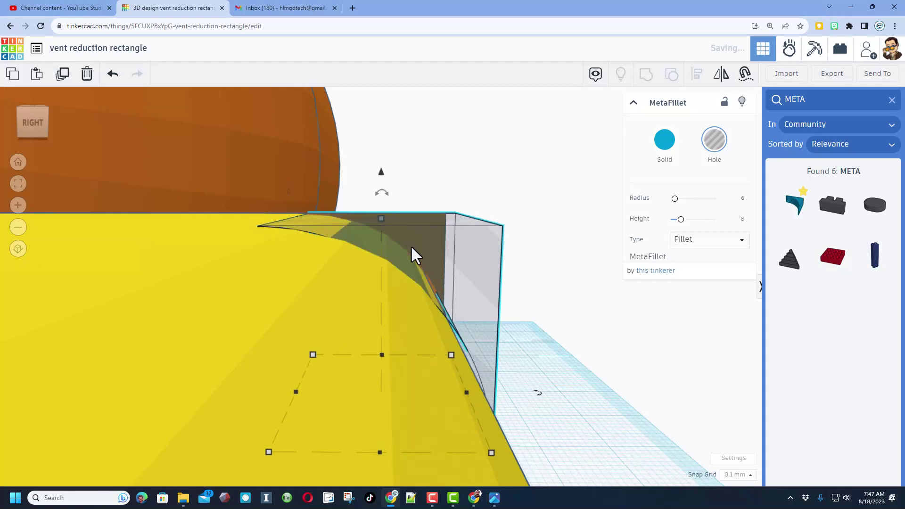
key(Up)
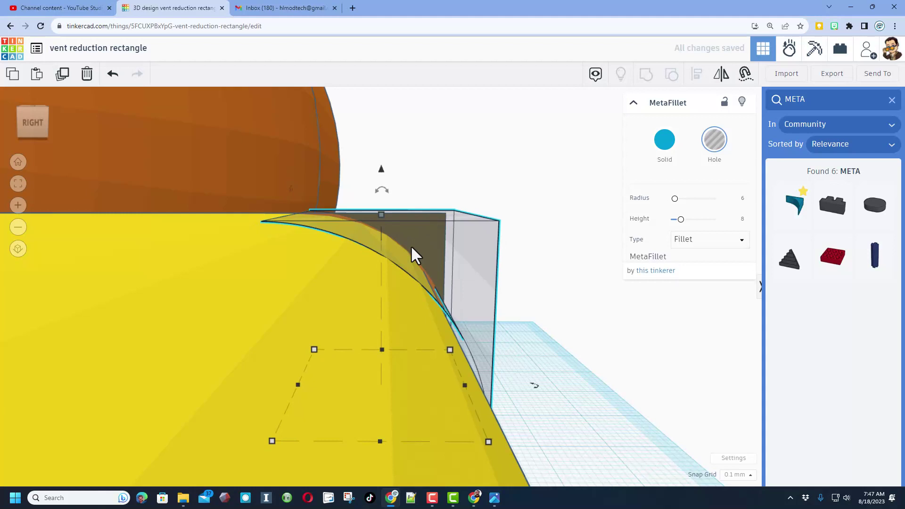
right_drag(412, 246, 319, 281)
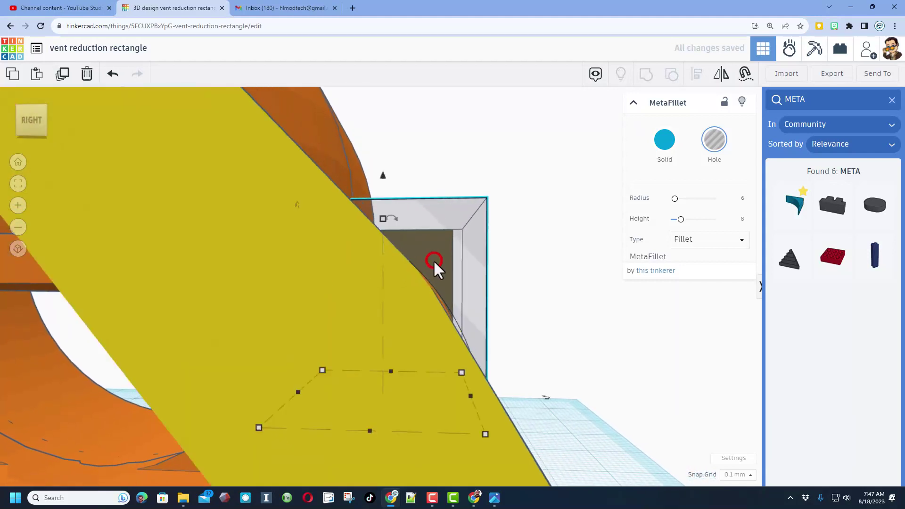
key(Left)
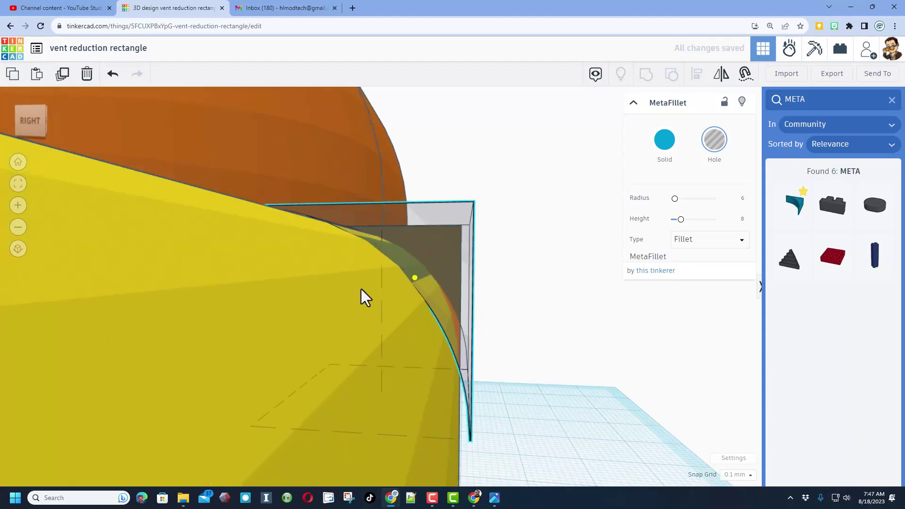
right_drag(362, 290, 159, 337)
scroll(234, 302, down, 5)
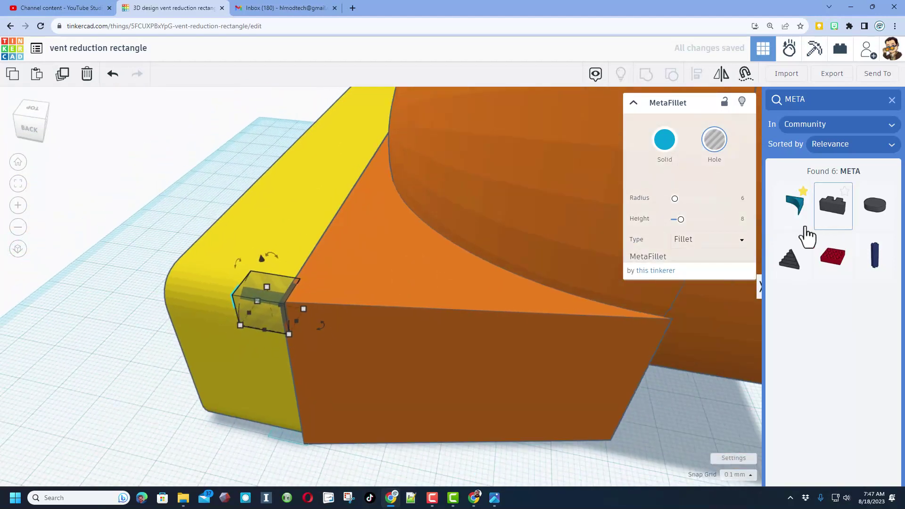
Stretch the fillet hole taller along the edge and duplicate the corner fillet
drag(681, 222, 707, 226)
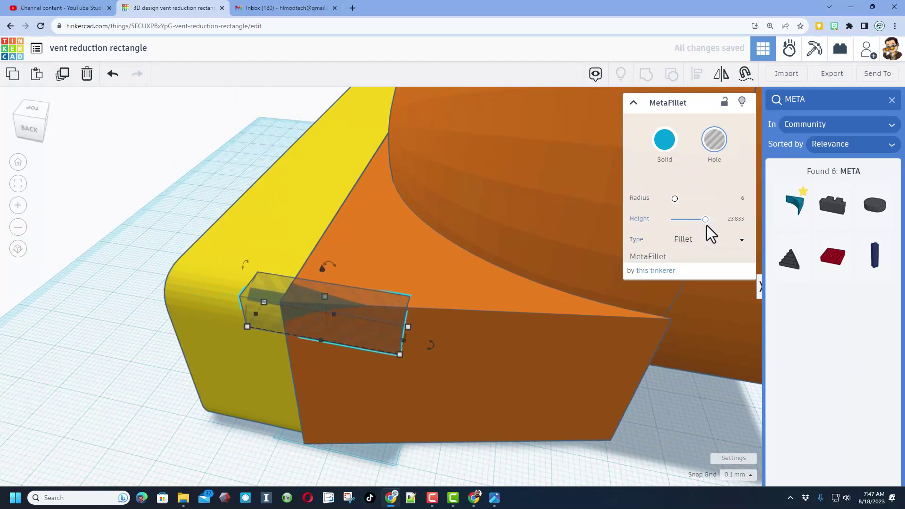
click(498, 289)
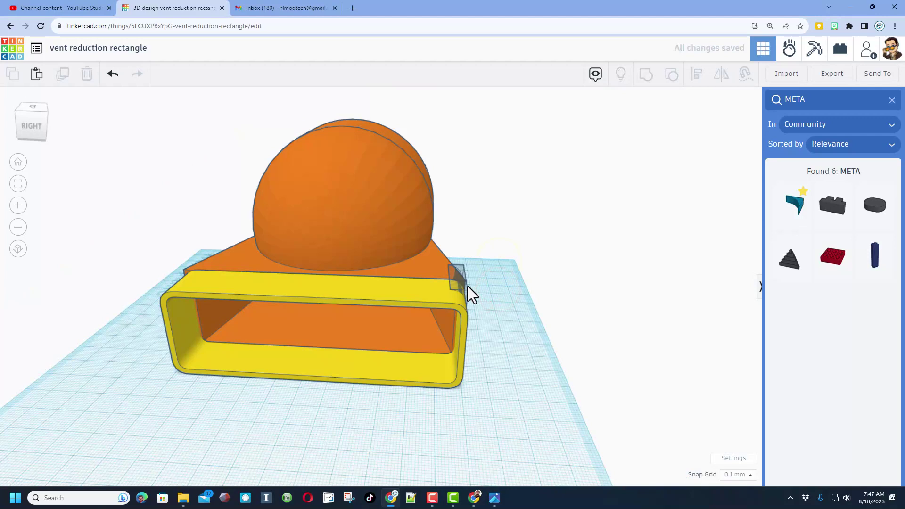
click(461, 286)
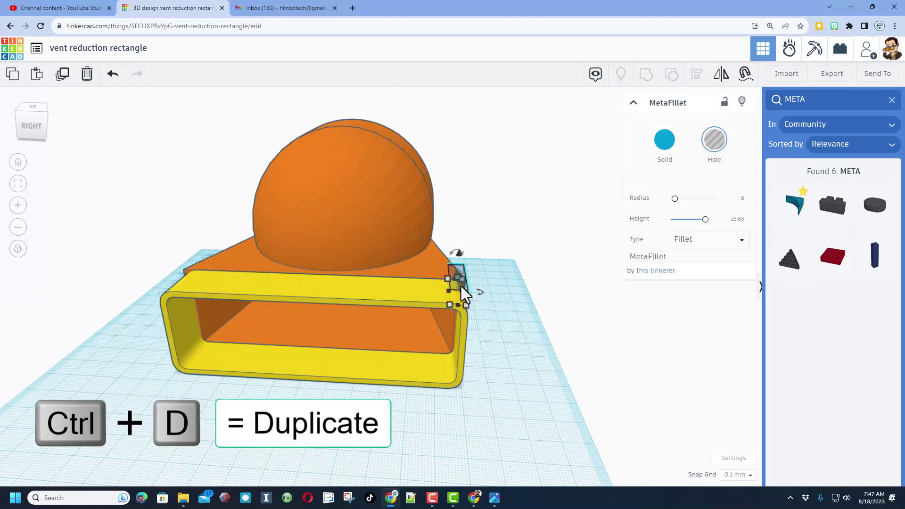
key(Left)
key(Left)
key(Left)
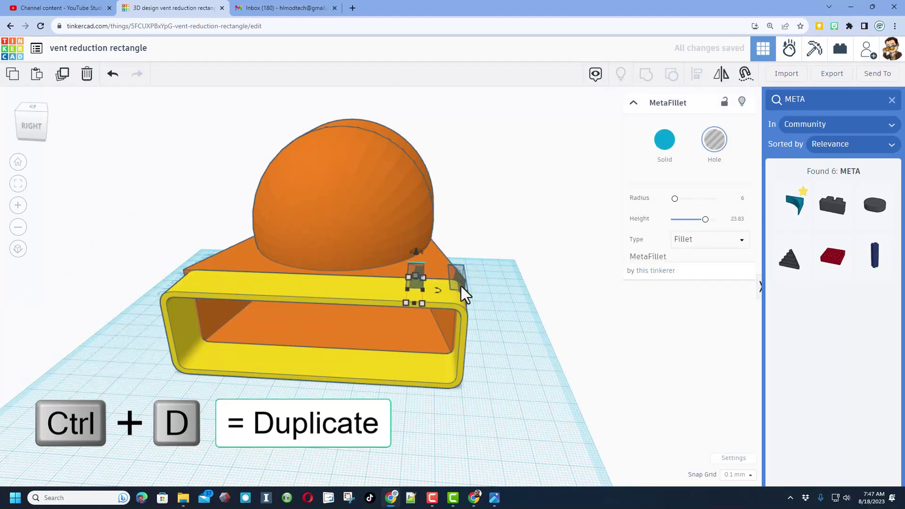
key(Left)
key(Left)
key(Left)
key(Left)
key(Left)
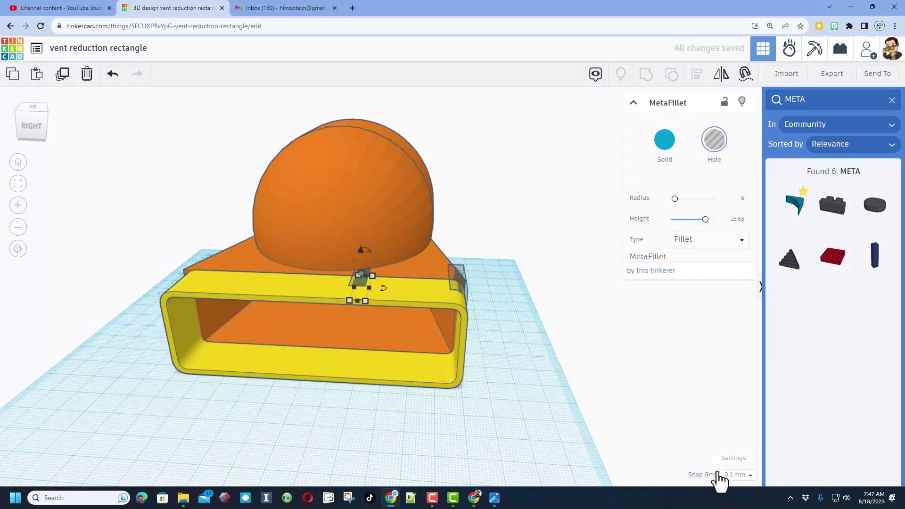
Move the fillet copy toward the left end in 1 mm snap steps
click(734, 475)
click(738, 412)
key(shift+Left)
key(shift+Left)
key(shift+Left)
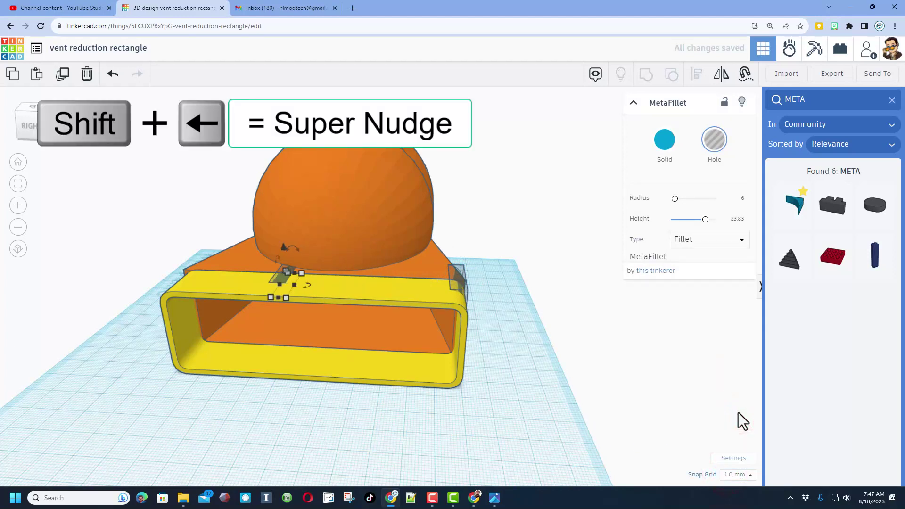
key(shift+Left)
key(shift+Left)
key(shift+Left)
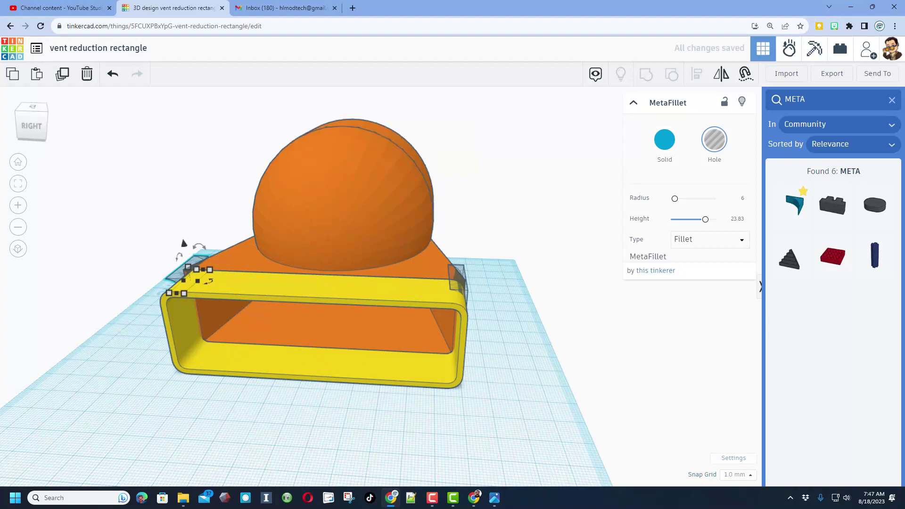
Mirror the copy left to right and fit the view to it
click(722, 78)
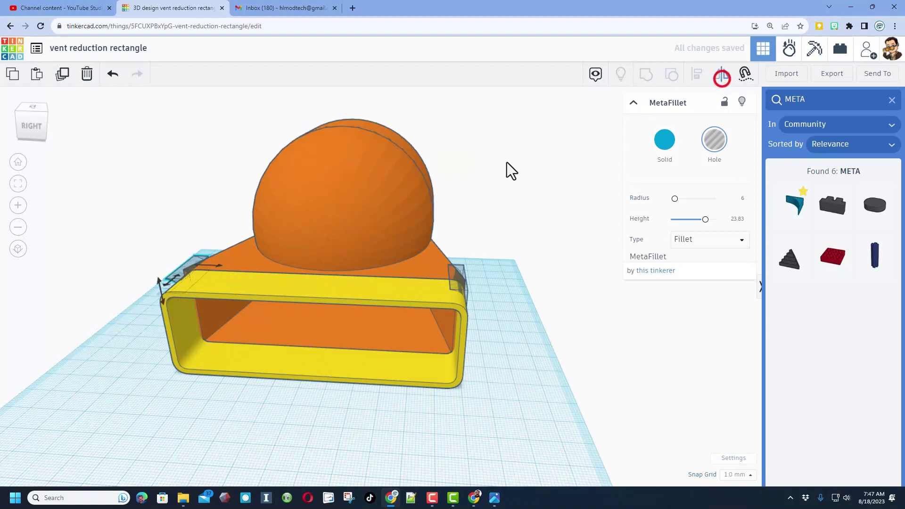
key(f)
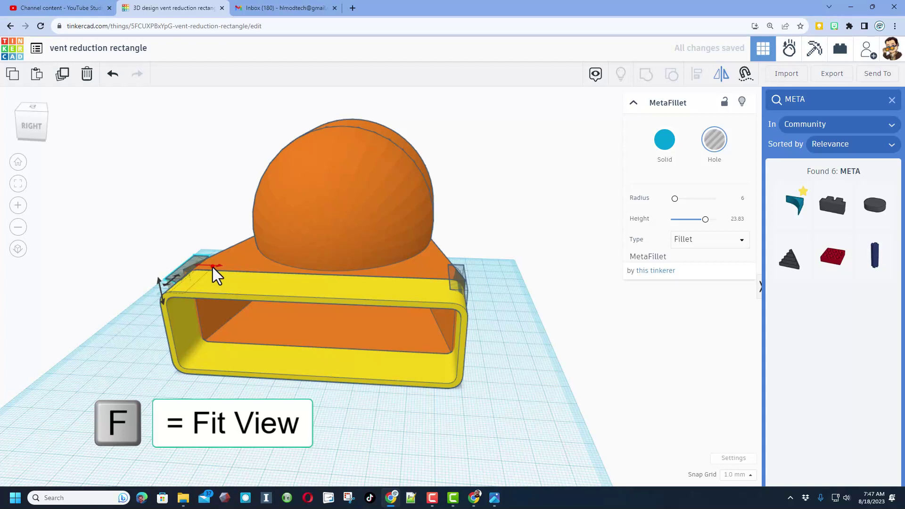
click(214, 268)
click(519, 295)
click(176, 276)
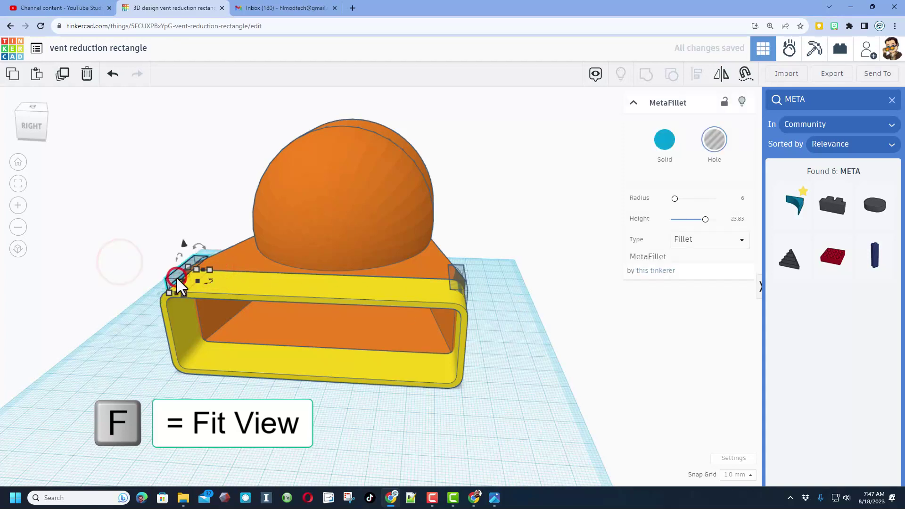
key(f)
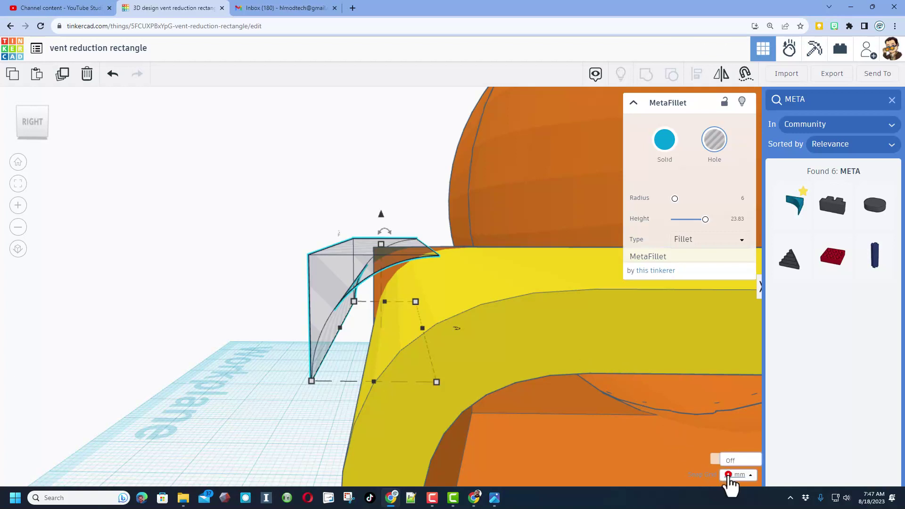
Nudge the left fillet into the corner at 0.1 mm snap, then fit the view to the yellow box
click(734, 475)
click(738, 377)
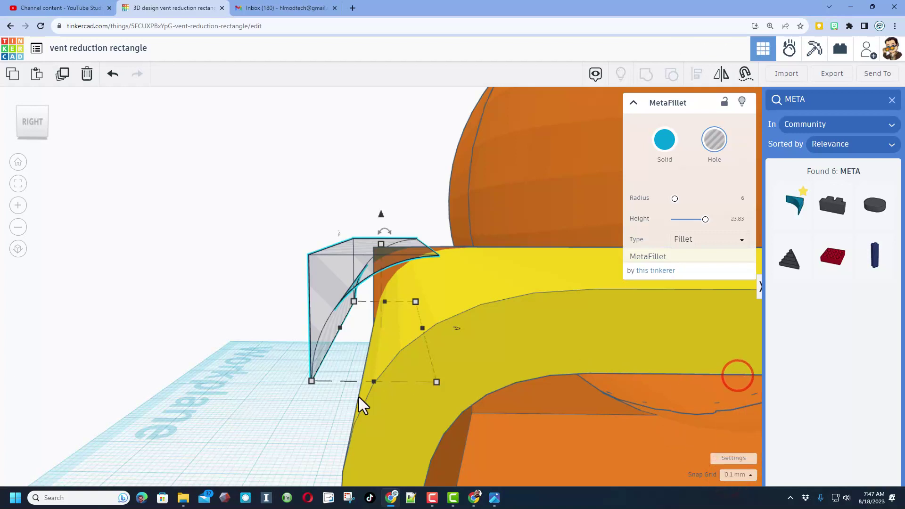
key(Right)
key(Right)
key(Right)
key(Right)
key(Right)
key(Right)
key(Right)
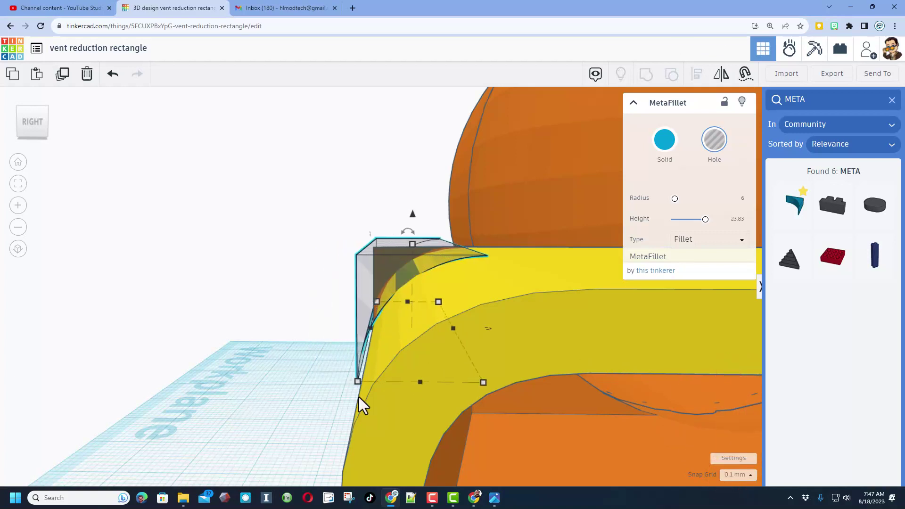
key(Right)
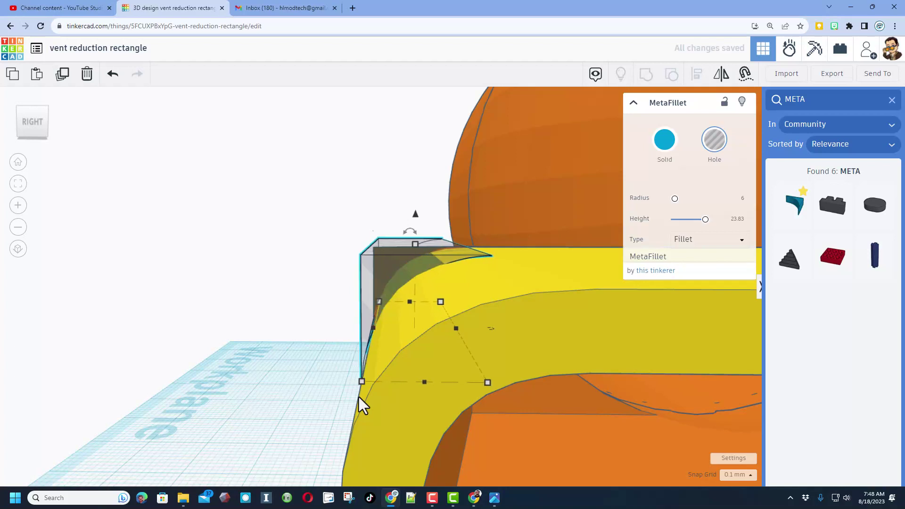
key(Left)
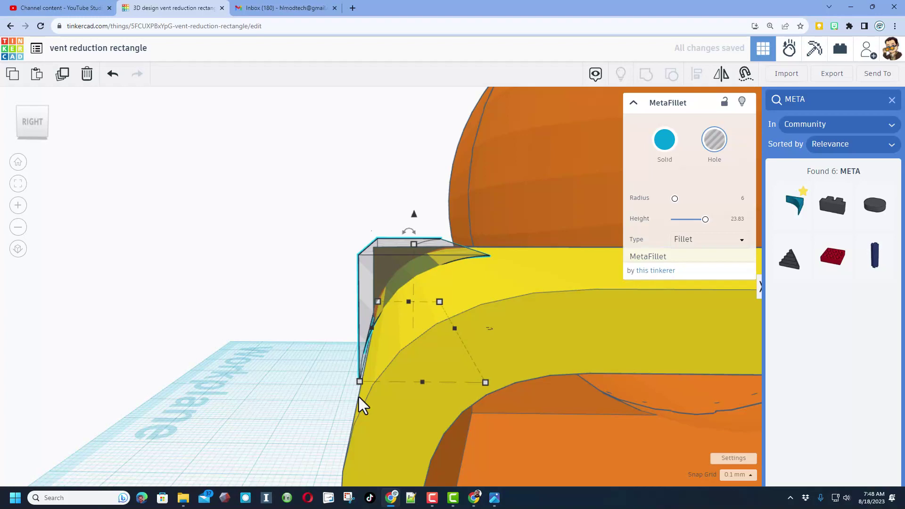
right_drag(359, 397, 343, 395)
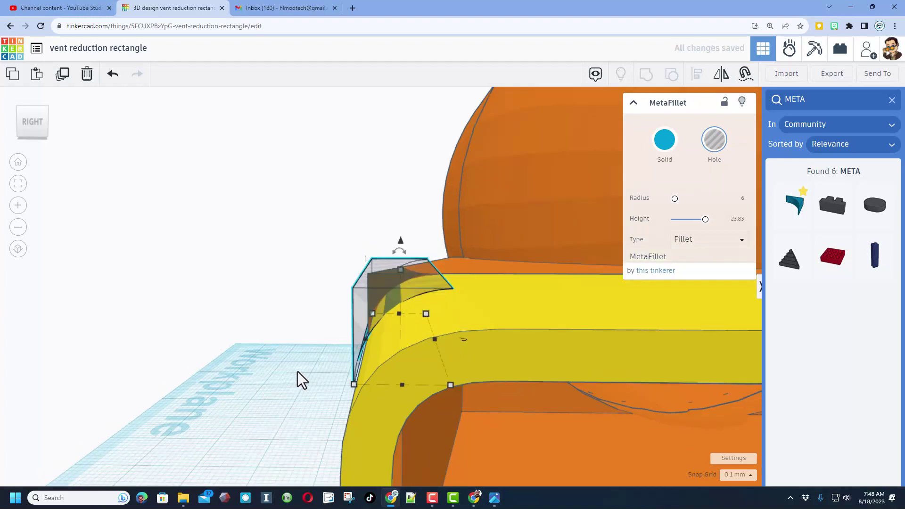
click(534, 339)
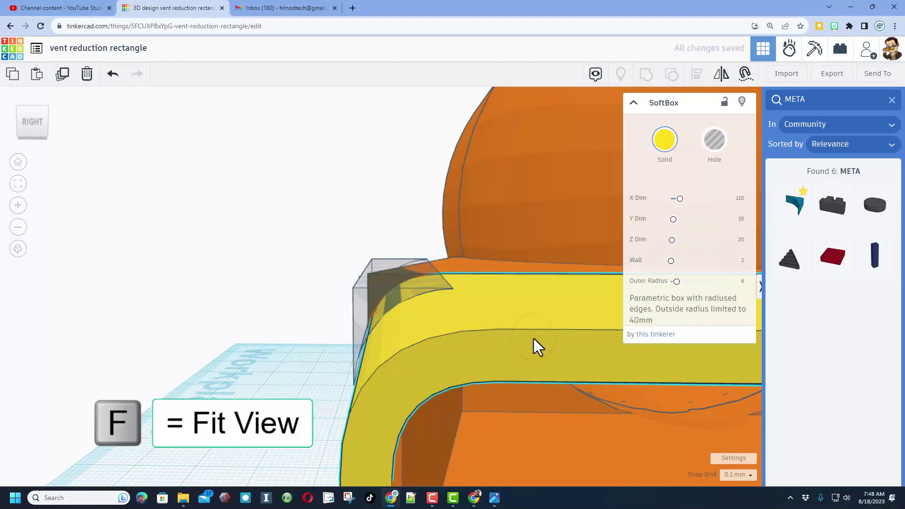
key(f)
right_drag(533, 346, 538, 365)
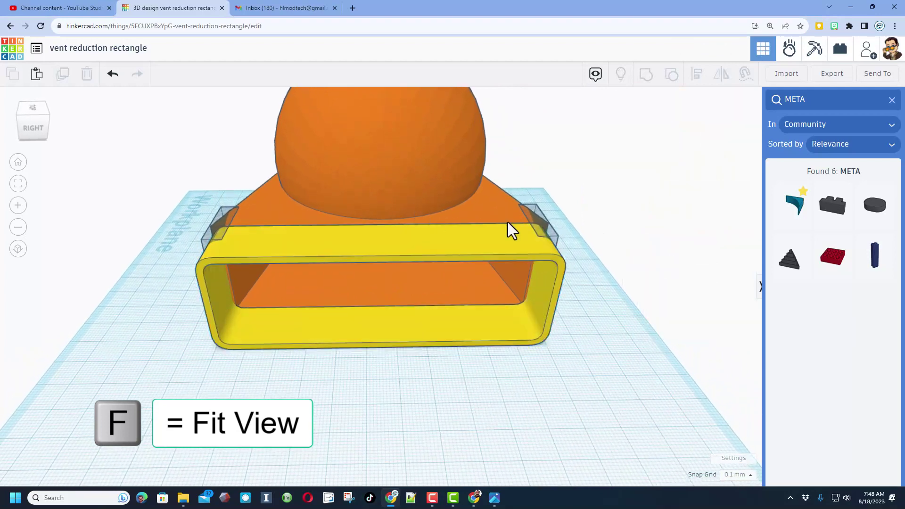
Drop both top fillets to the workplane and mirror them upside down at the bottom corners
click(547, 231)
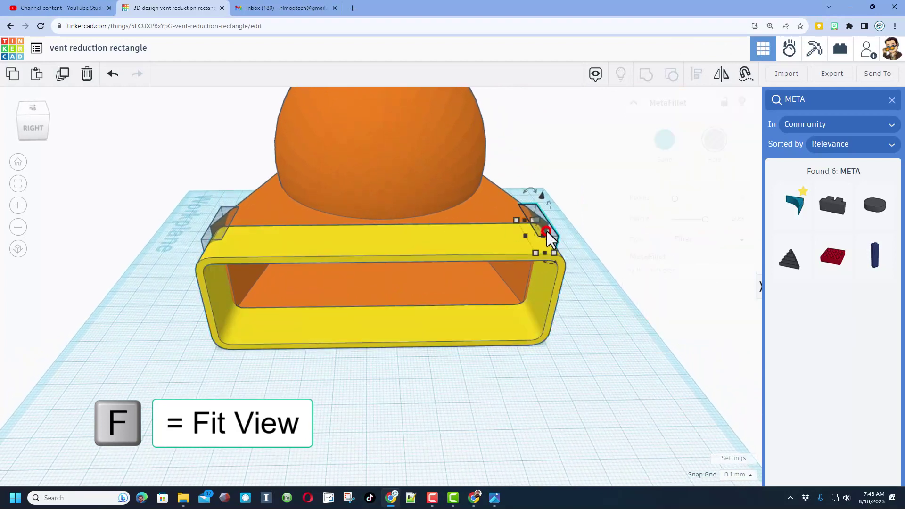
shift+click(210, 237)
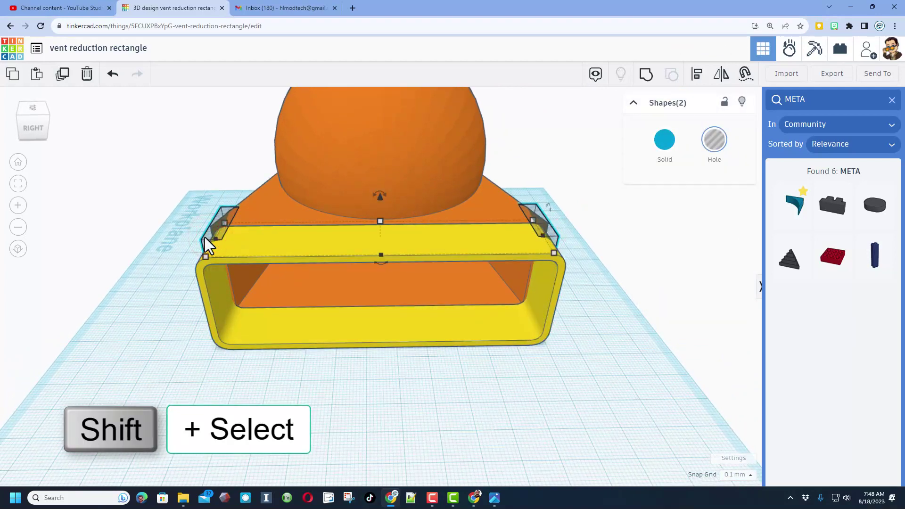
key(d)
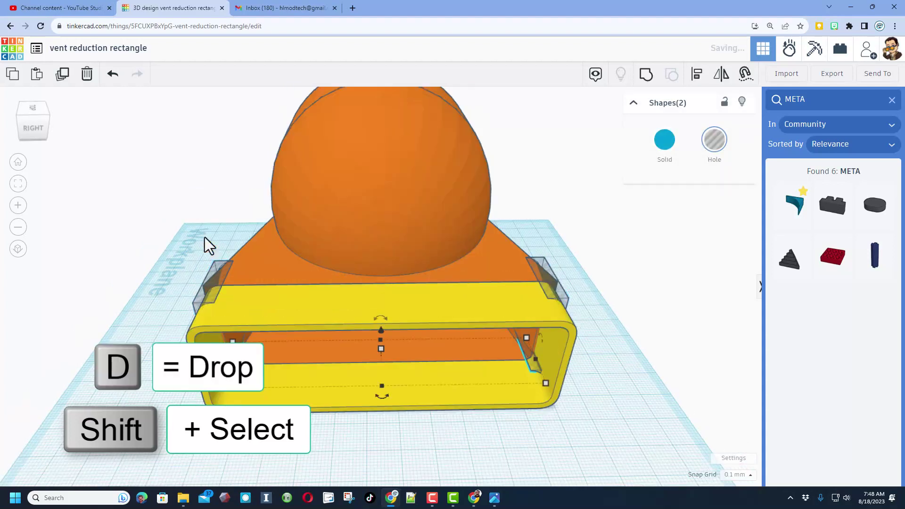
click(720, 75)
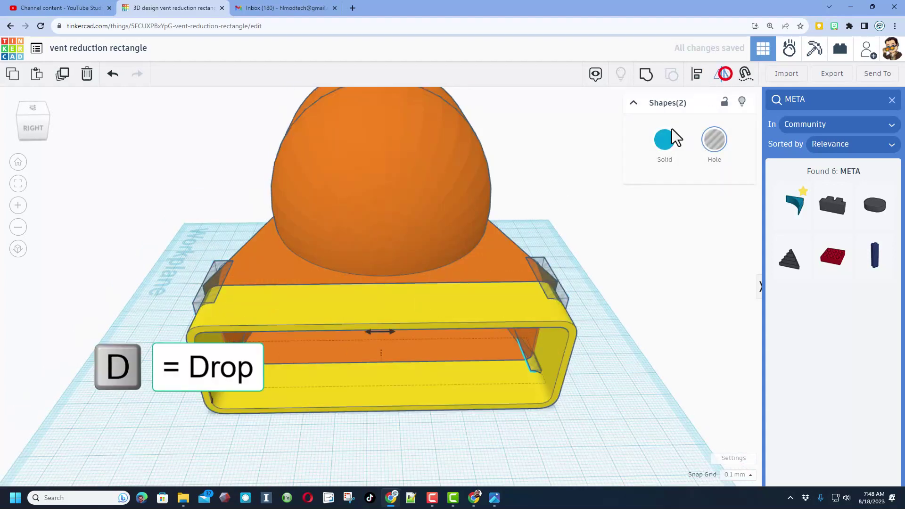
click(214, 398)
mouse_move(192, 404)
right_down()
mouse_move(416, 346)
mouse_move(367, 365)
mouse_move(248, 369)
mouse_move(265, 411)
mouse_move(313, 431)
right_up()
click(313, 432)
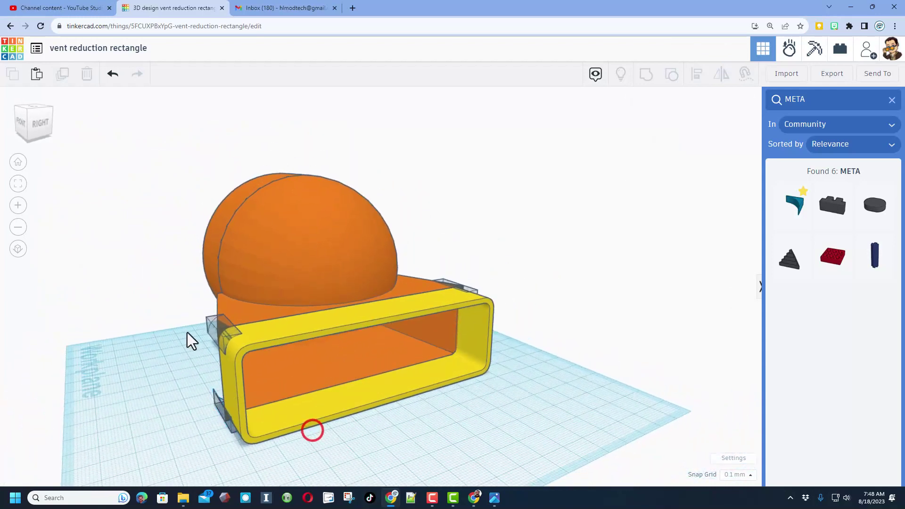
Select several fillet pieces and group them with Ctrl+G
click(228, 329)
mouse_move(240, 360)
right_down()
mouse_move(271, 409)
mouse_move(509, 402)
right_up()
click(429, 475)
right_drag(477, 466, 410, 305)
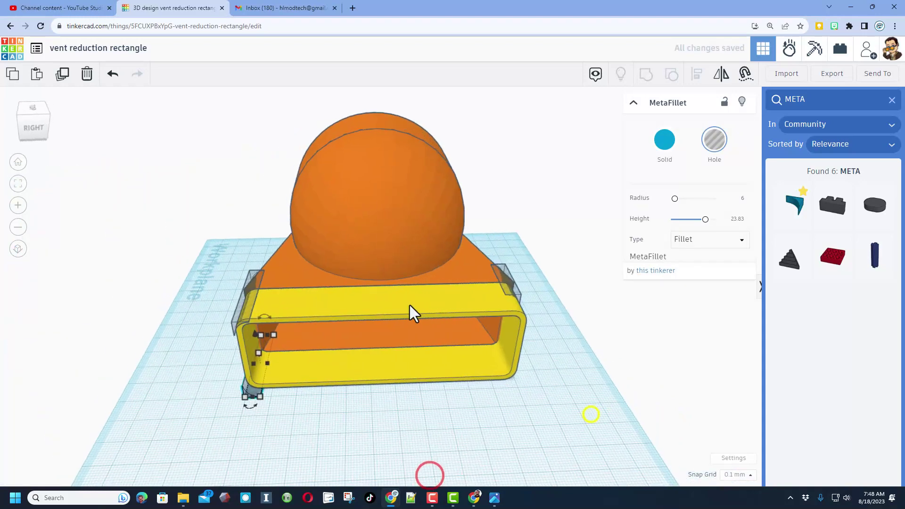
click(514, 311)
right_drag(543, 362, 526, 427)
key(ctrl+g)
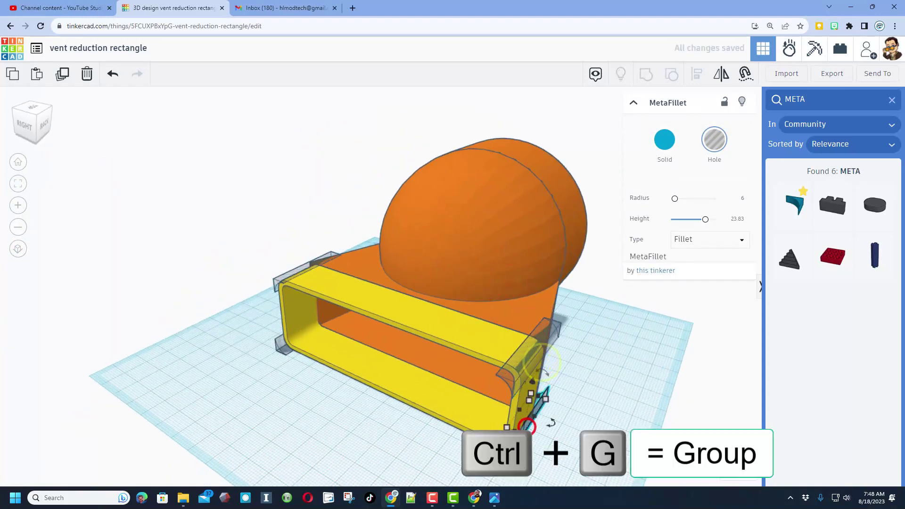
right_drag(389, 432, 276, 312)
click(253, 277)
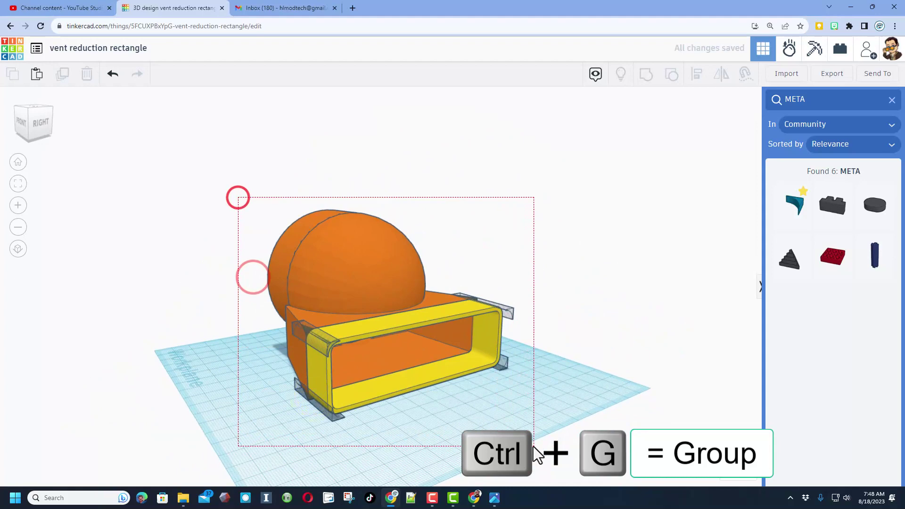
Box-select every piece of the model and group them into one shape
drag(276, 228, 533, 446)
key(ctrl+g)
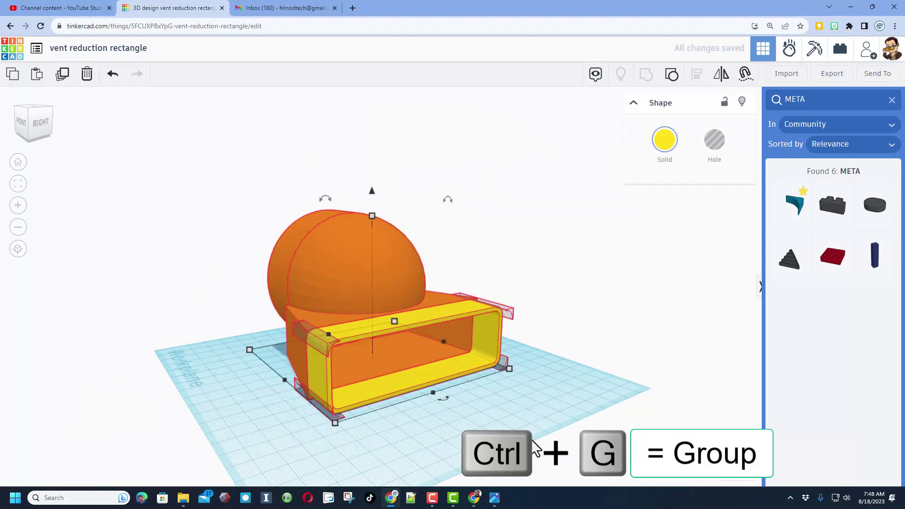
mouse_move(507, 408)
right_down()
mouse_move(356, 428)
mouse_move(549, 413)
right_up()
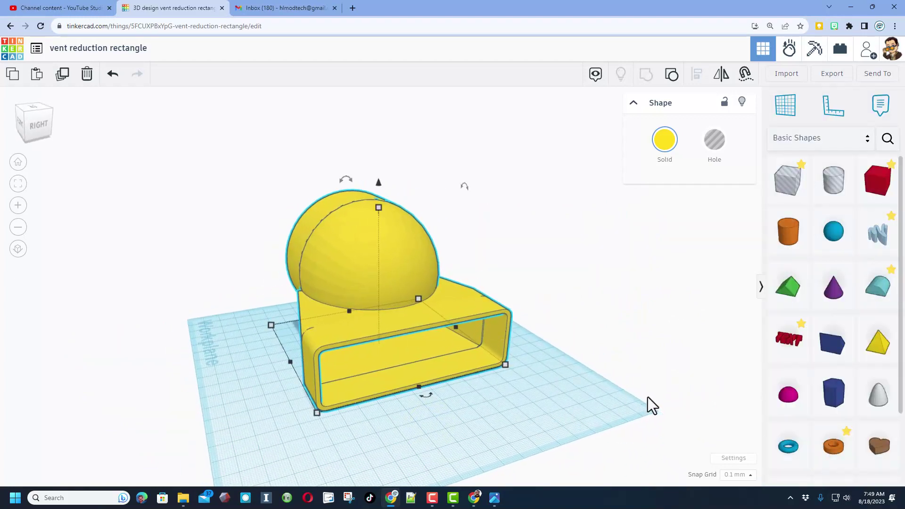
right_drag(527, 408, 567, 410)
click(728, 458)
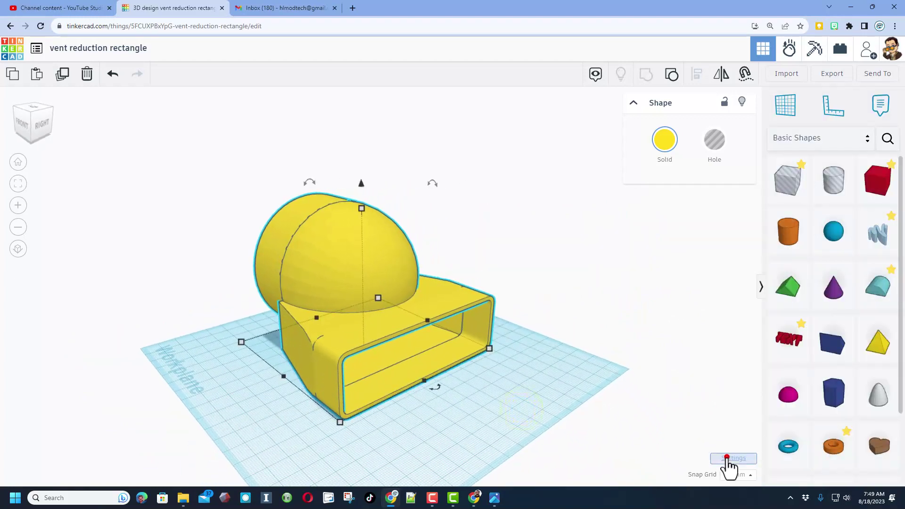
click(548, 152)
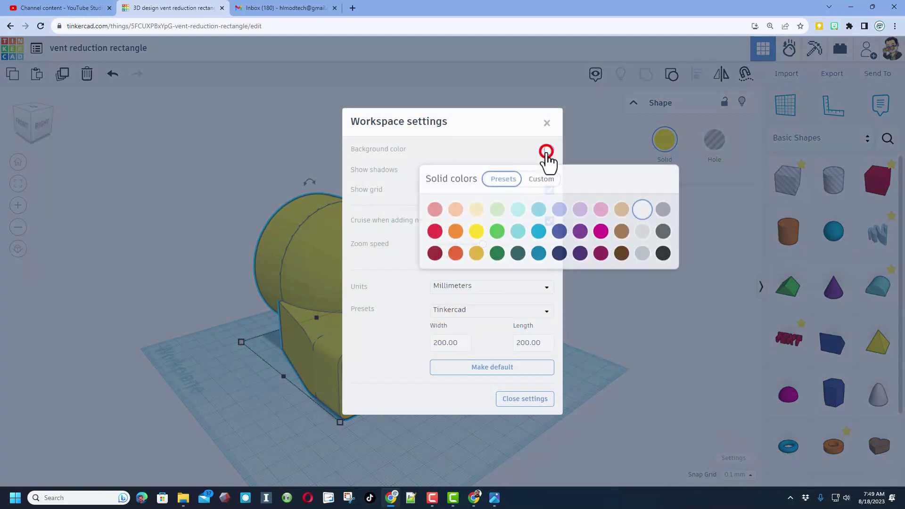
click(559, 253)
click(507, 148)
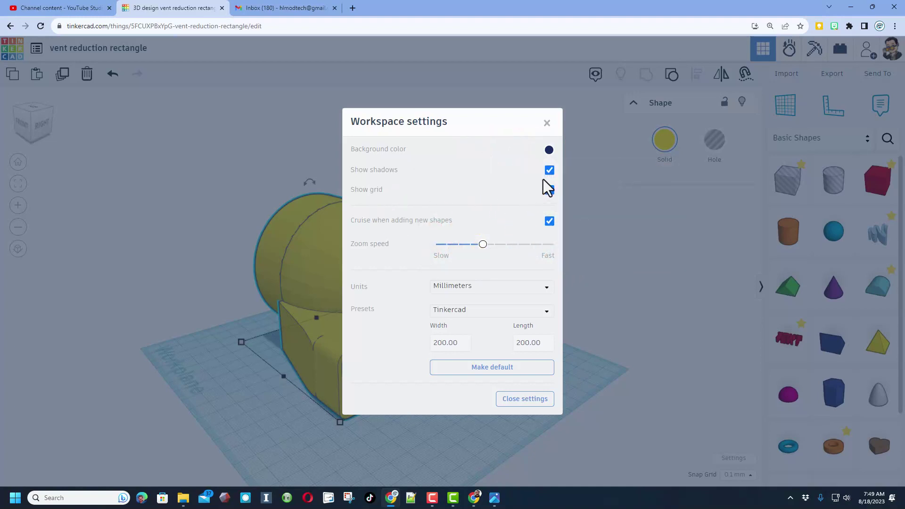
click(549, 190)
click(604, 271)
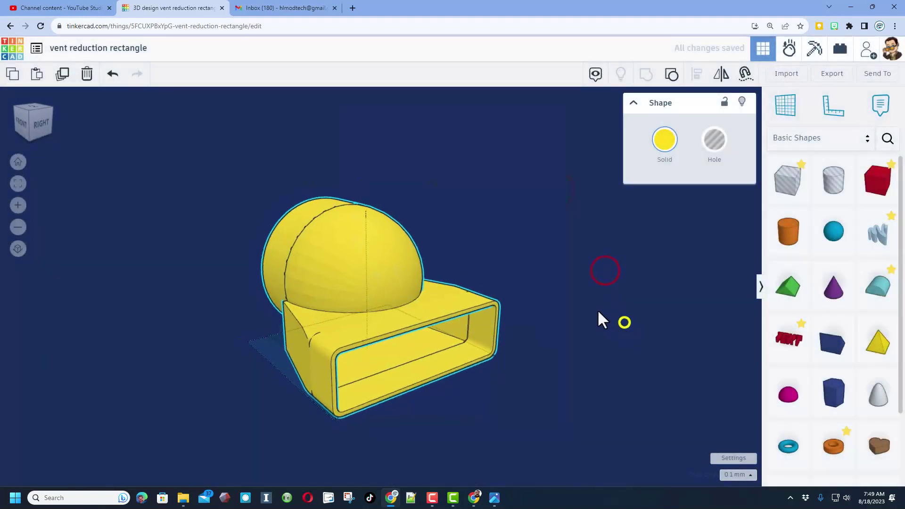
right_drag(598, 309, 559, 300)
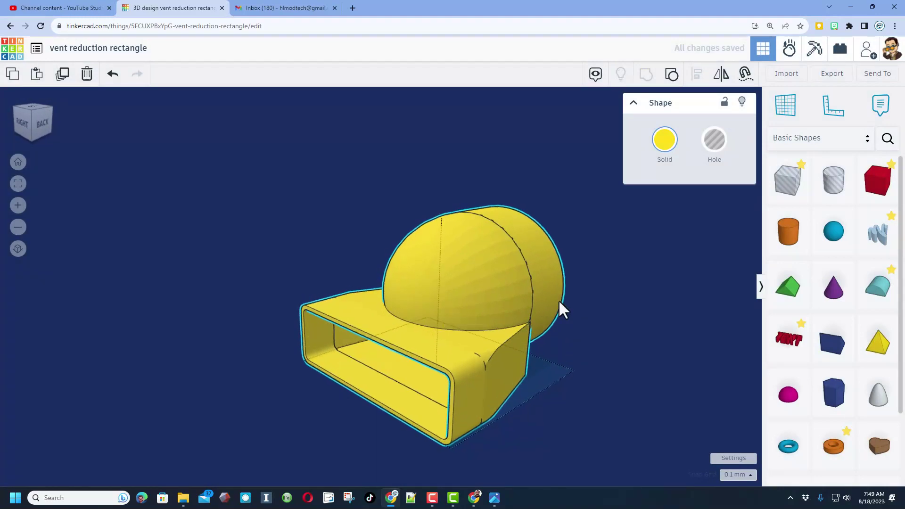
click(832, 74)
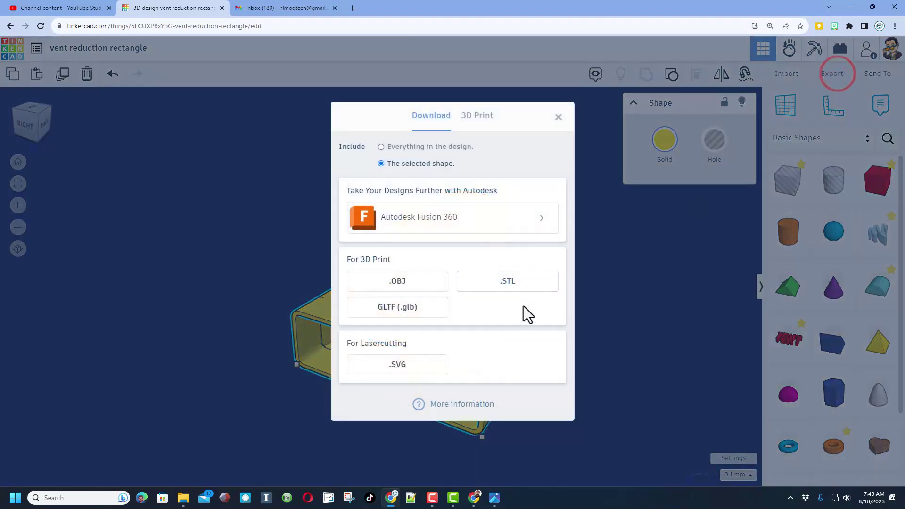
click(560, 118)
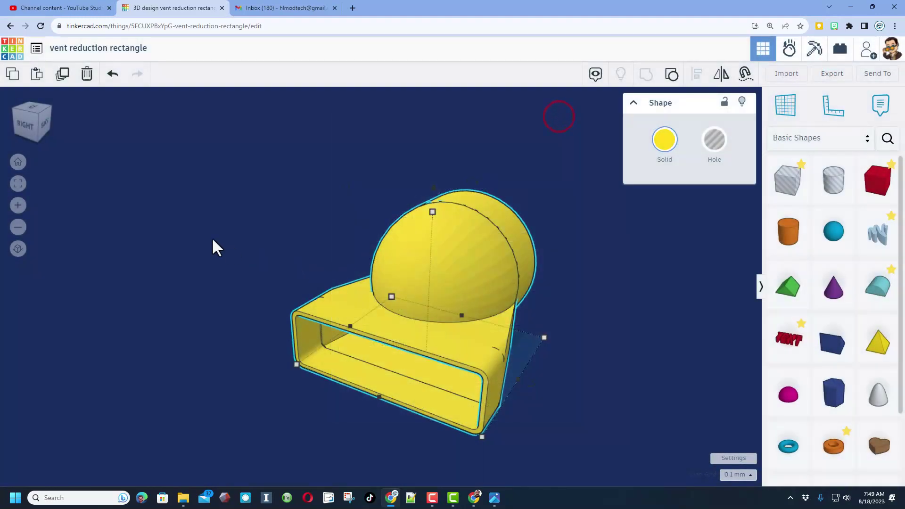
click(12, 51)
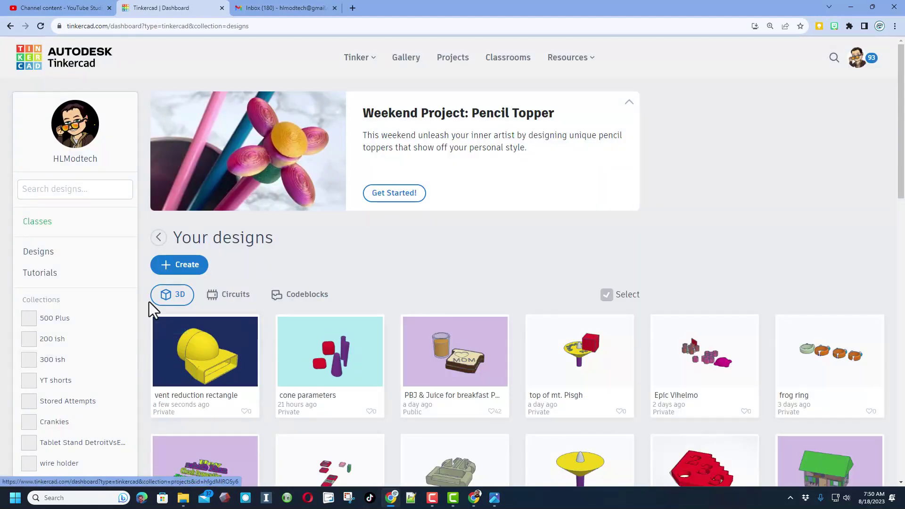
scroll(276, 308, down, 1)
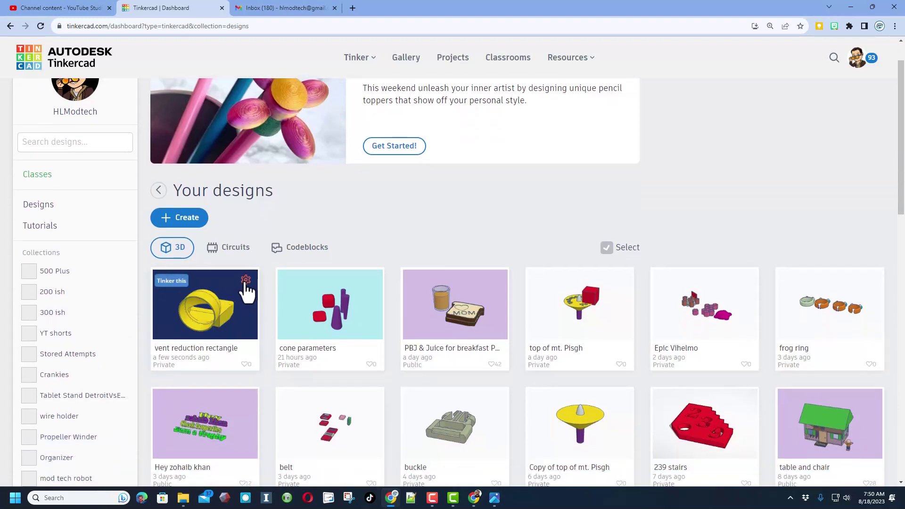
In the design's Properties, add the vent and round to rectangle vent tags, removing hlmt23
click(245, 282)
click(191, 284)
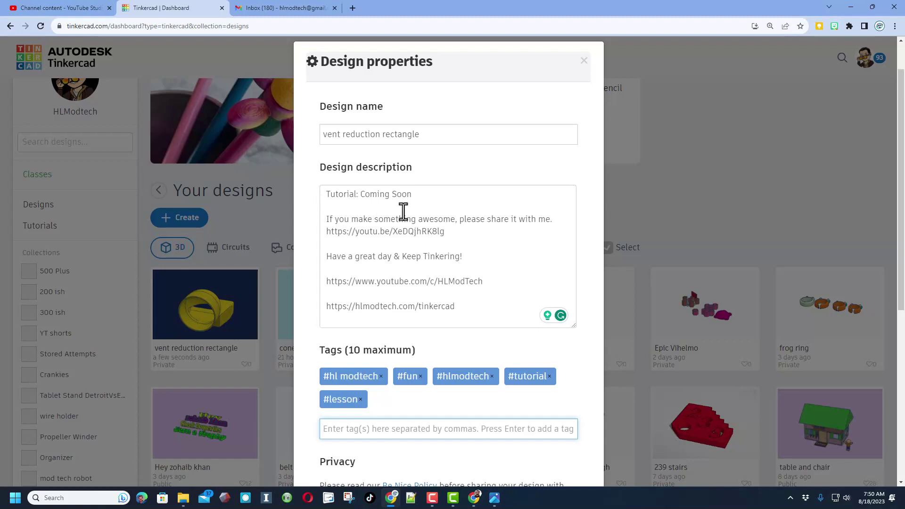
scroll(449, 264, down, 2)
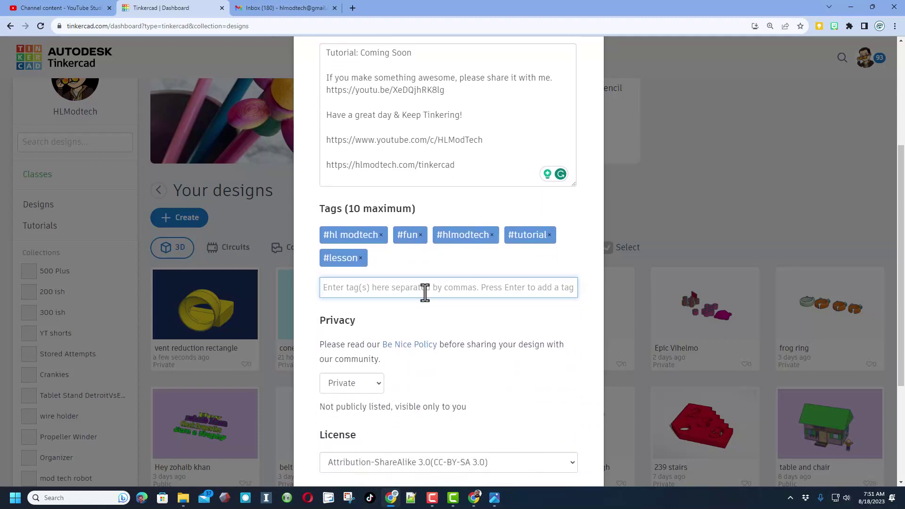
text(vent, round to rectangle vent)
key(Return)
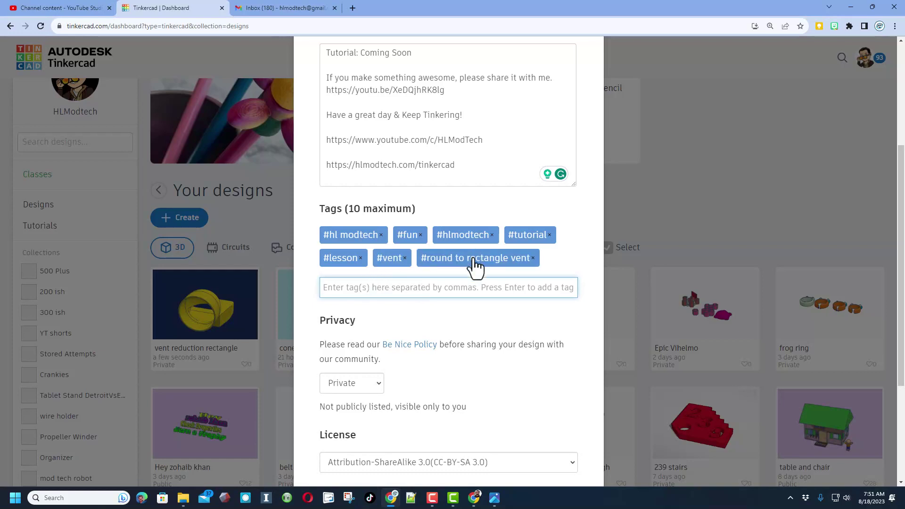
click(406, 288)
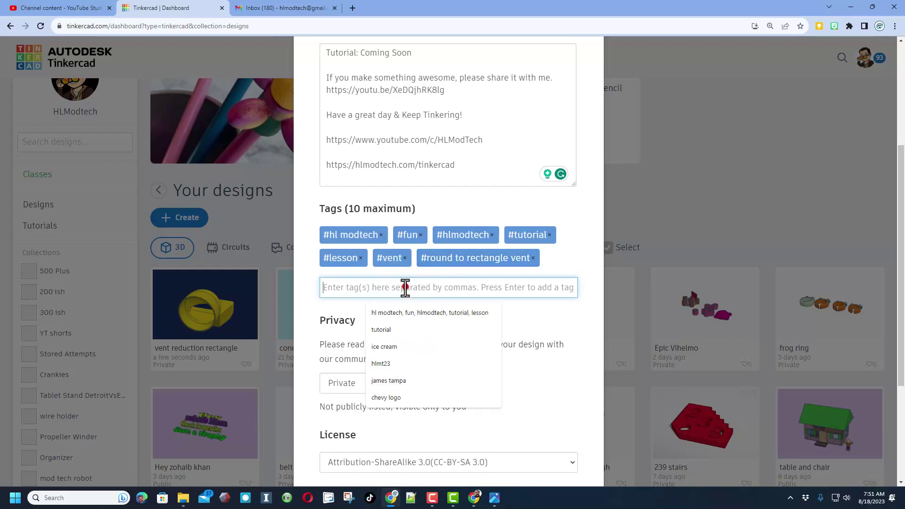
text(hlm)
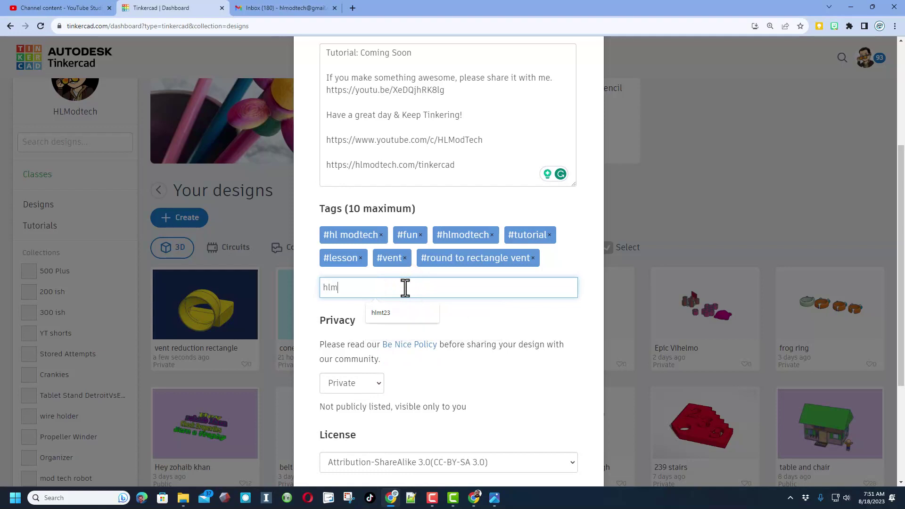
text(y)
key(BackSpace)
text(t2)
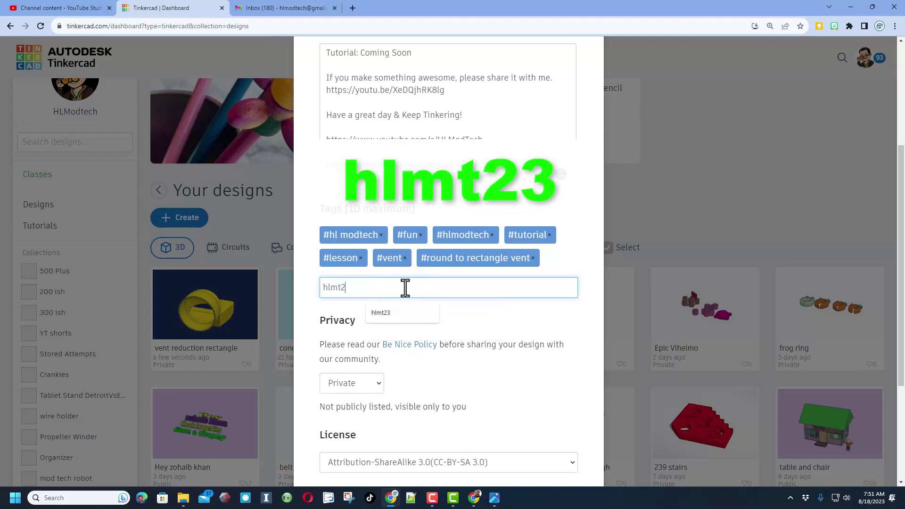
text(3)
key(Return)
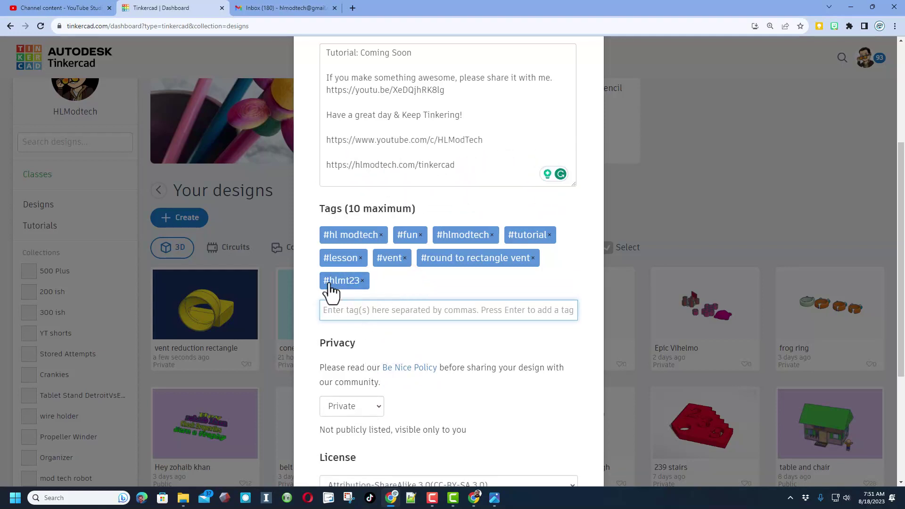
click(362, 282)
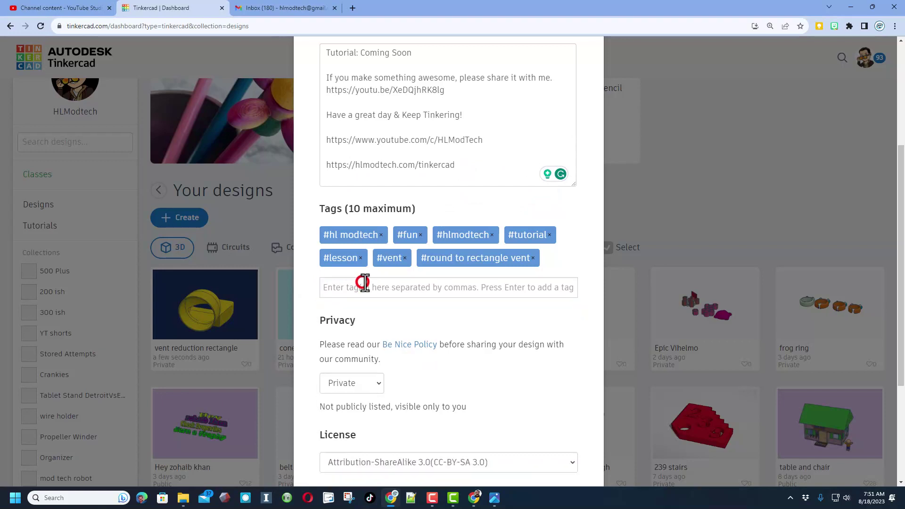
scroll(394, 343, down, 1)
Set privacy to Public and license to Attribution-NoDerivs 3.0, pass reCAPTCHA, and save
click(358, 335)
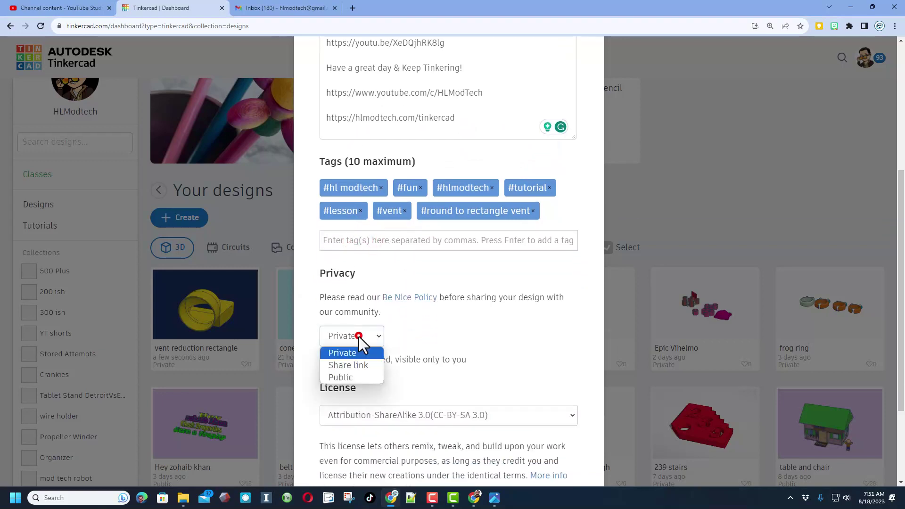
click(348, 378)
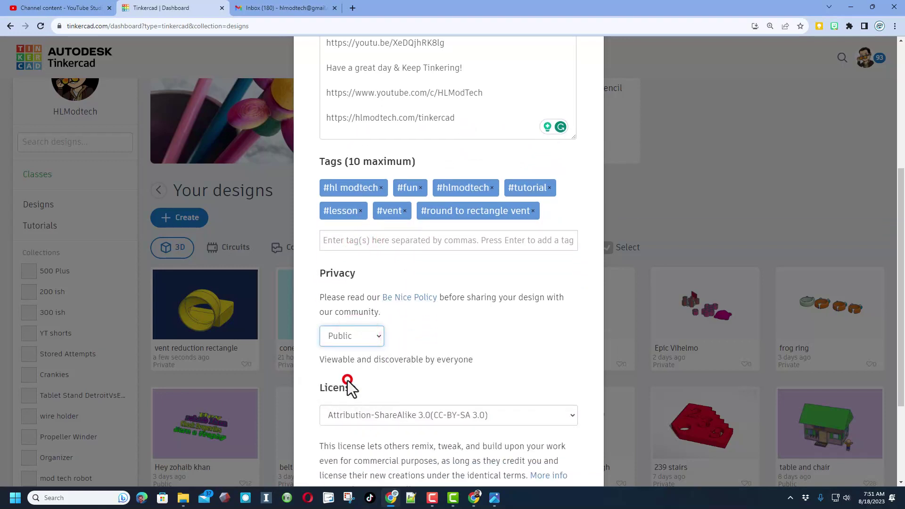
scroll(398, 356, down, 3)
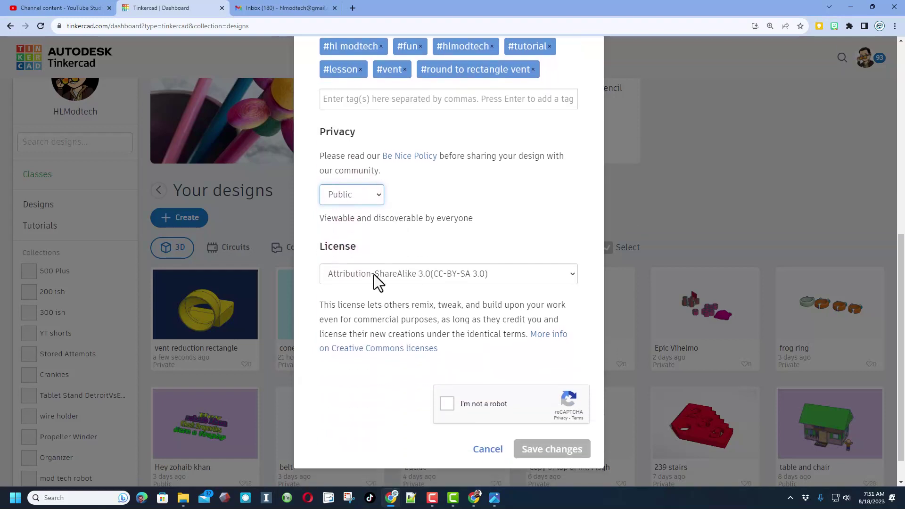
click(375, 274)
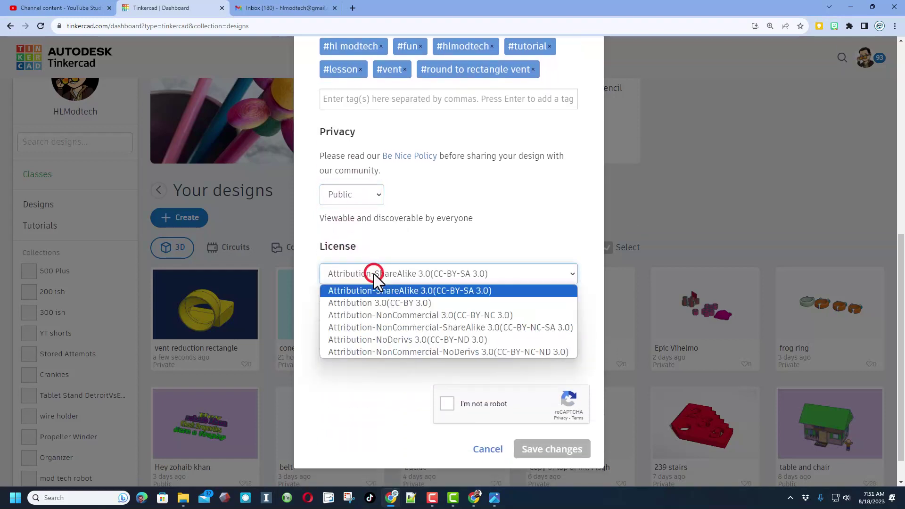
click(376, 344)
scroll(410, 304, up, 5)
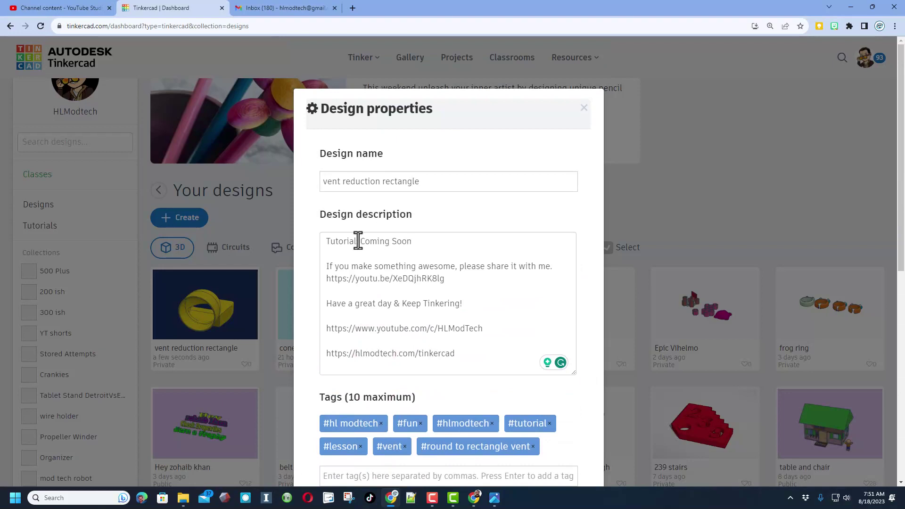
scroll(427, 267, down, 2)
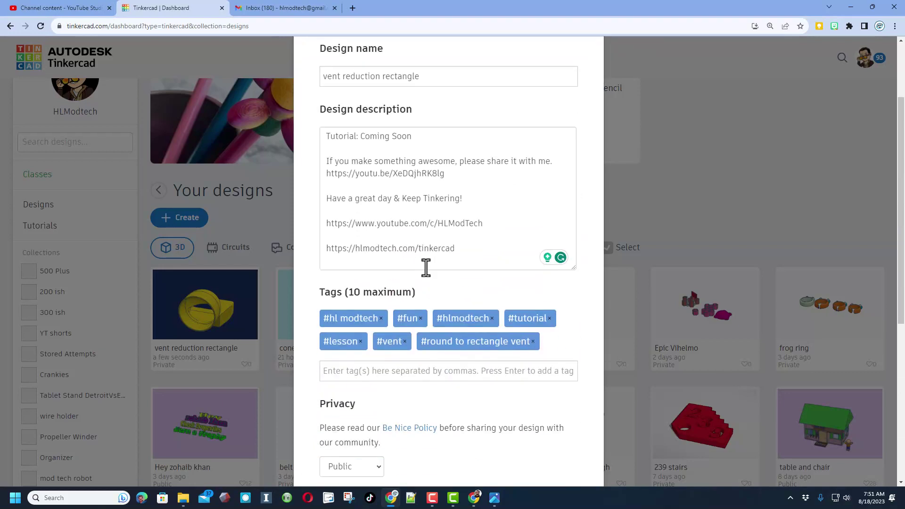
scroll(428, 283, down, 3)
scroll(460, 346, down, 3)
click(447, 370)
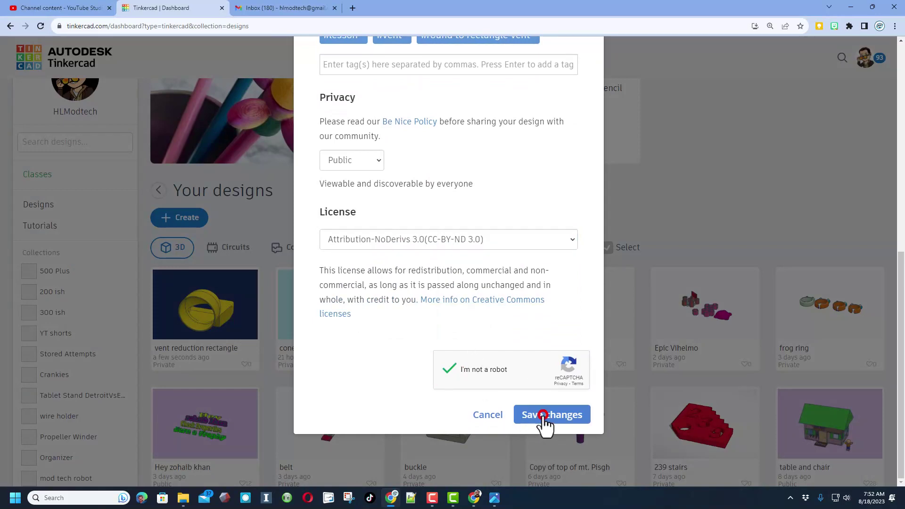
click(544, 417)
scroll(535, 420, up, 1)
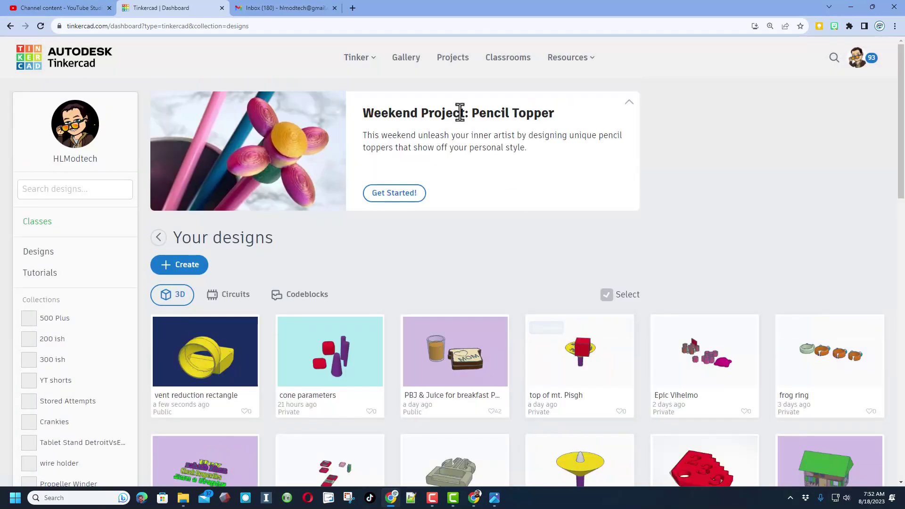
Show all gallery designs as small tiles and give the christmas tree an Awesome, A+ reaction
click(408, 61)
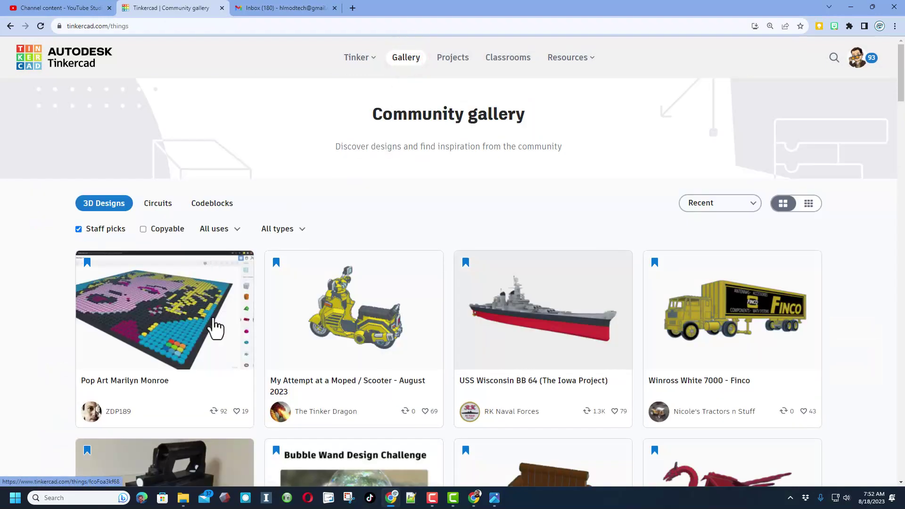
scroll(487, 323, down, 2)
scroll(487, 324, down, 2)
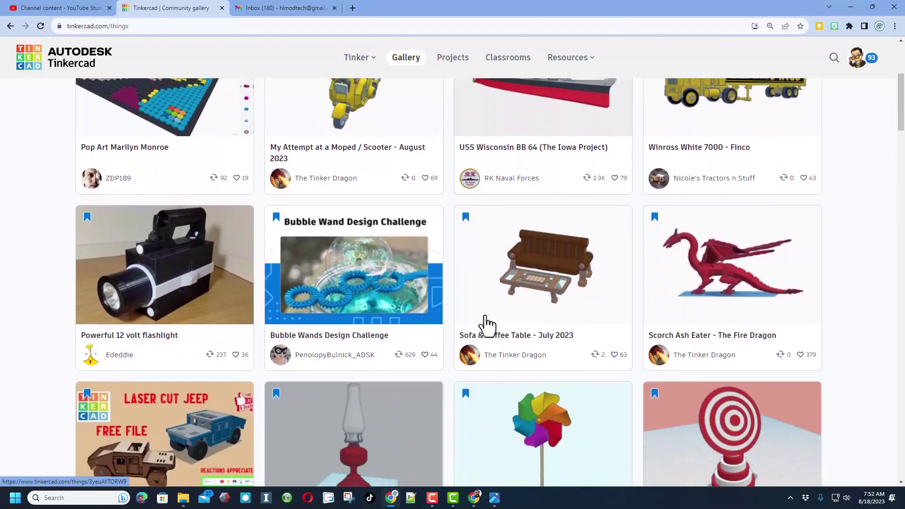
scroll(487, 326, down, 1)
scroll(395, 350, up, 2)
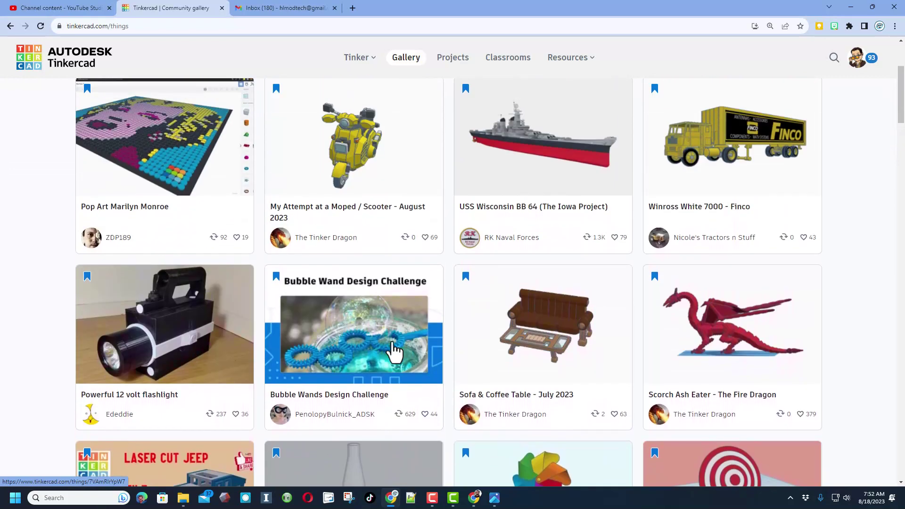
scroll(284, 311, up, 3)
click(76, 233)
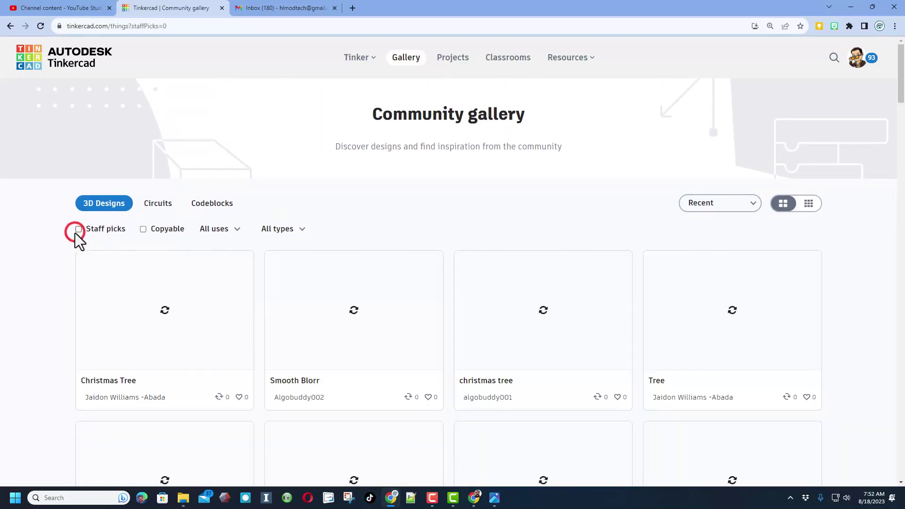
scroll(455, 226, down, 1)
scroll(454, 225, down, 2)
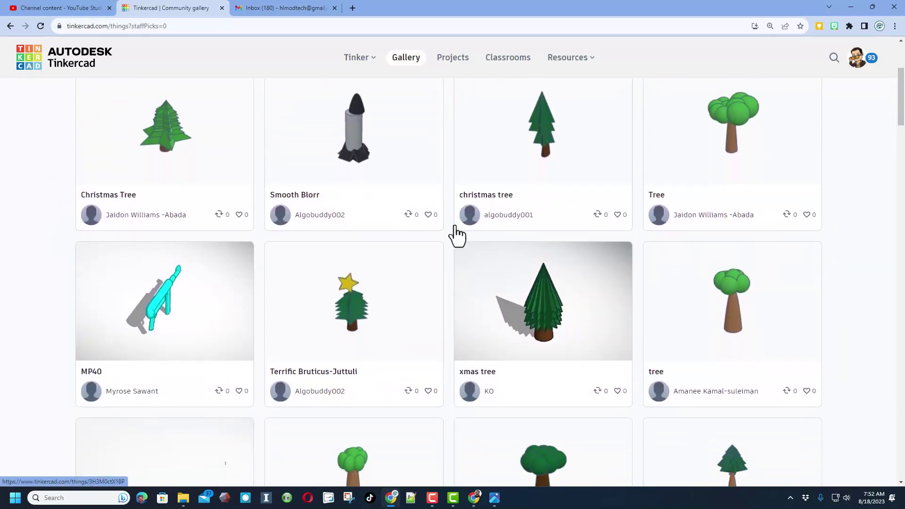
scroll(456, 235, up, 2)
scroll(457, 233, up, 1)
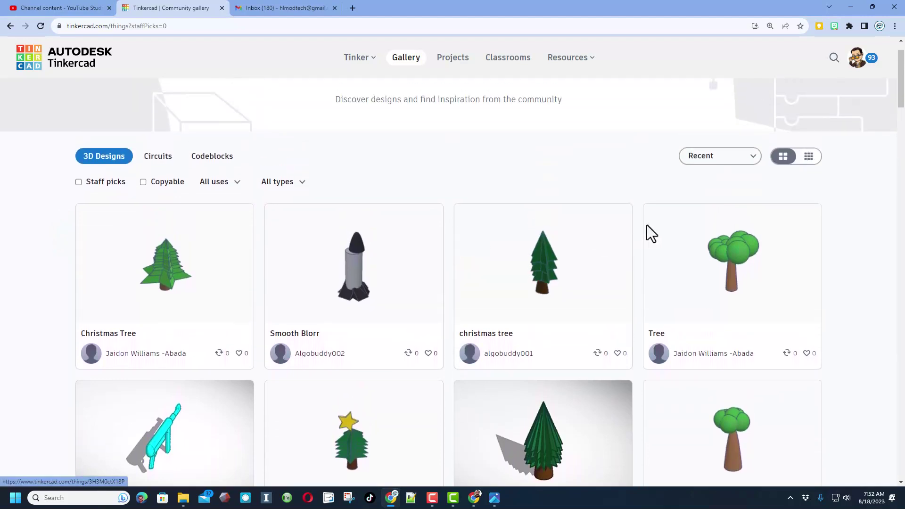
click(808, 157)
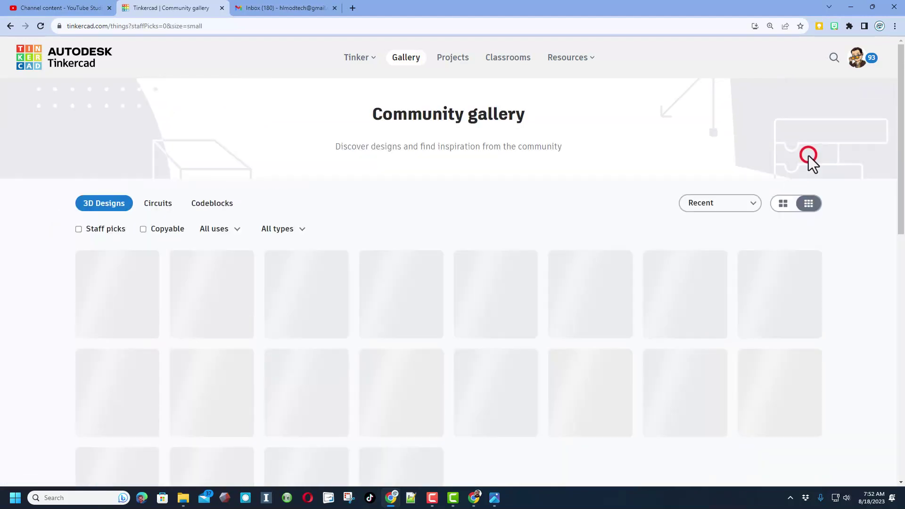
scroll(444, 329, down, 1)
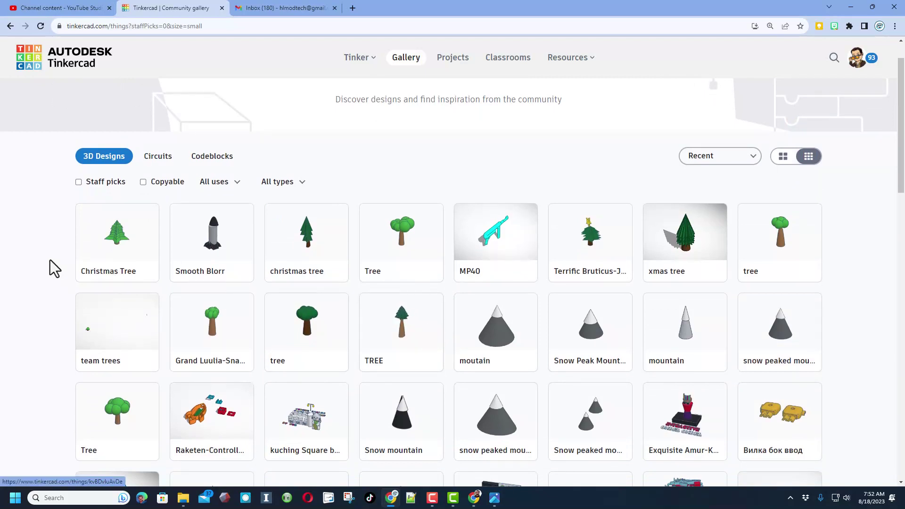
click(319, 249)
click(710, 116)
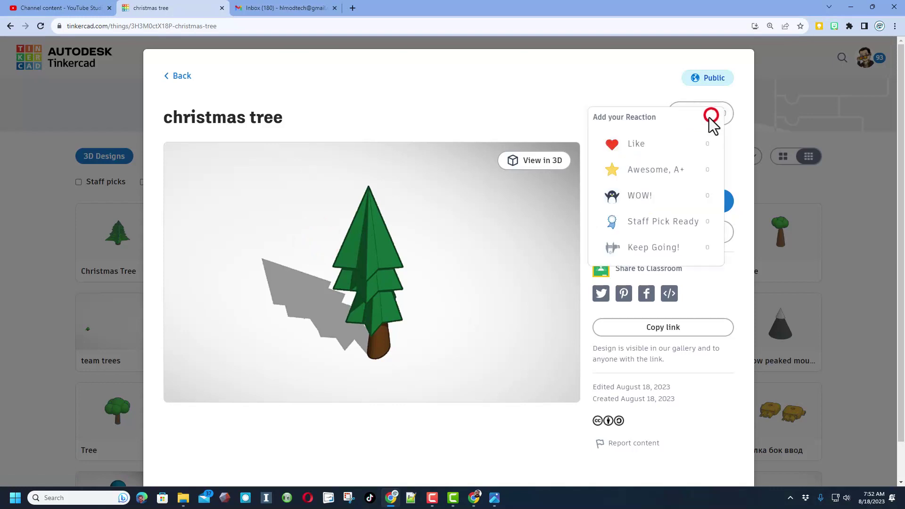
click(675, 168)
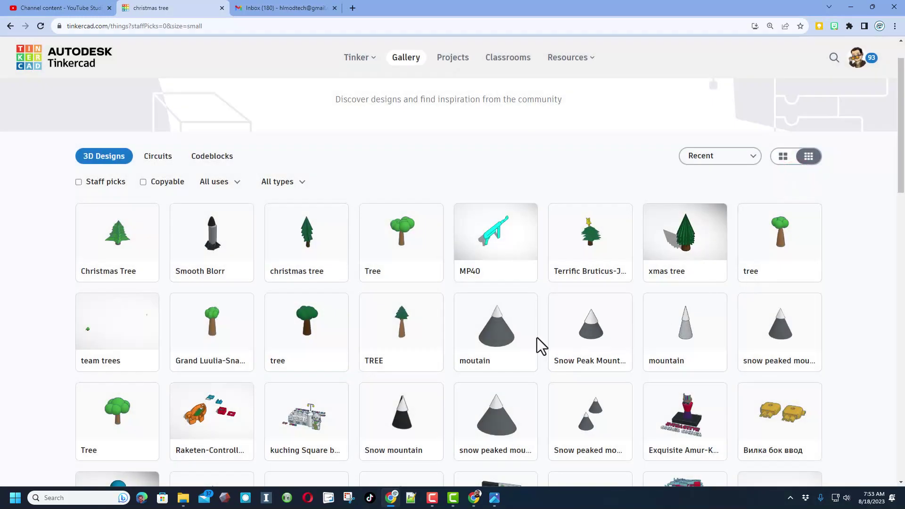
React WOW! to the moutain design and add a reaction to the Mark 9 fusion reactor
click(512, 338)
click(690, 117)
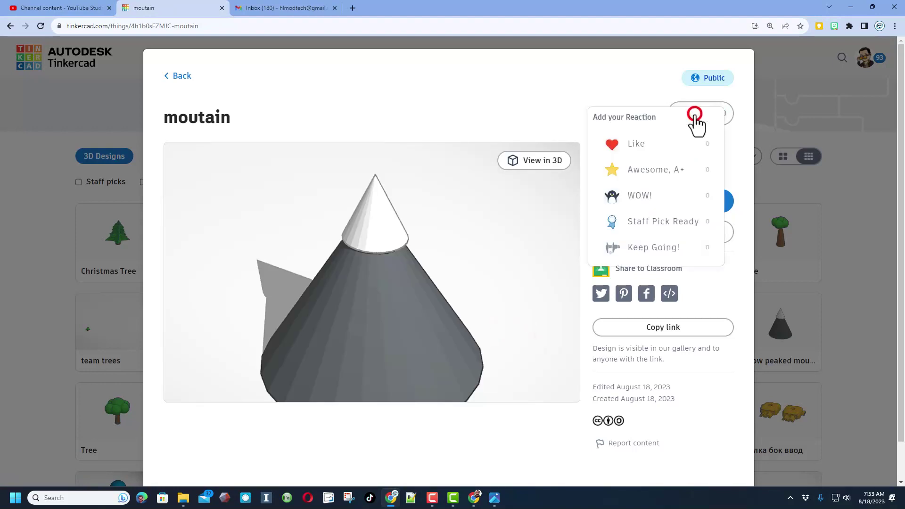
click(670, 198)
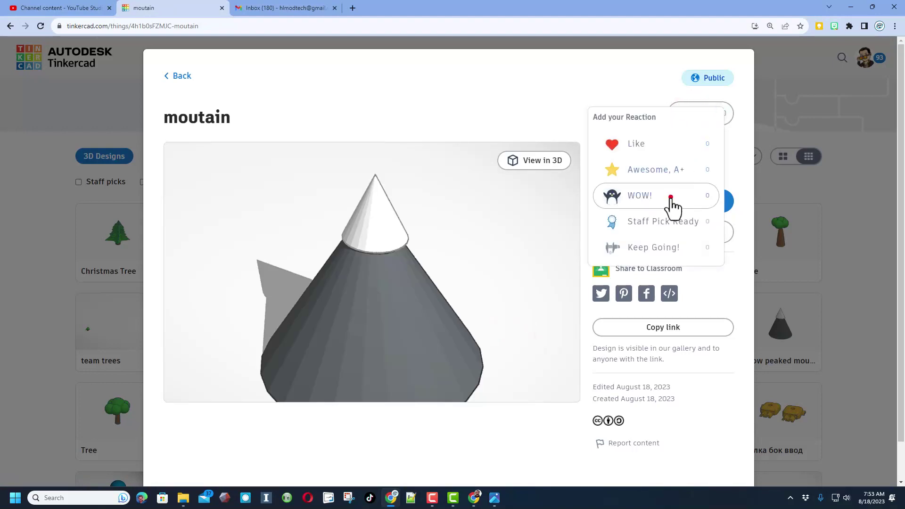
click(768, 189)
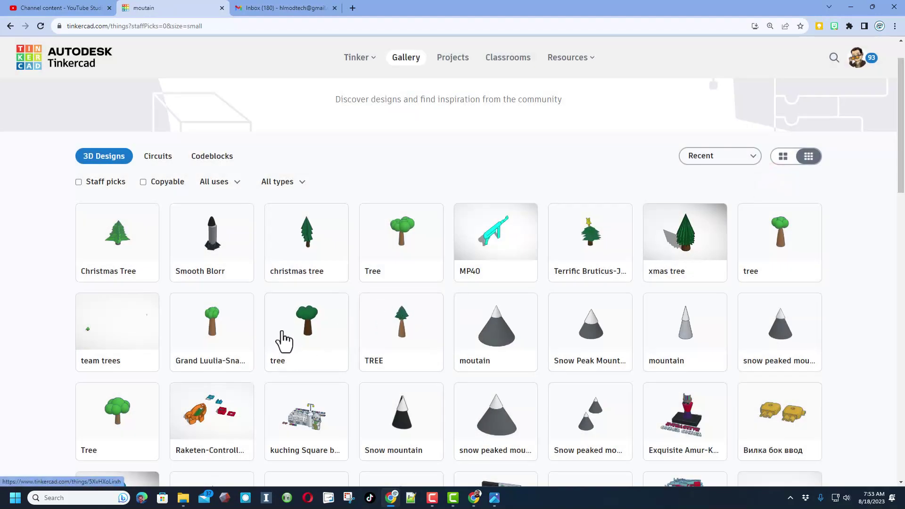
scroll(284, 341, down, 5)
click(306, 354)
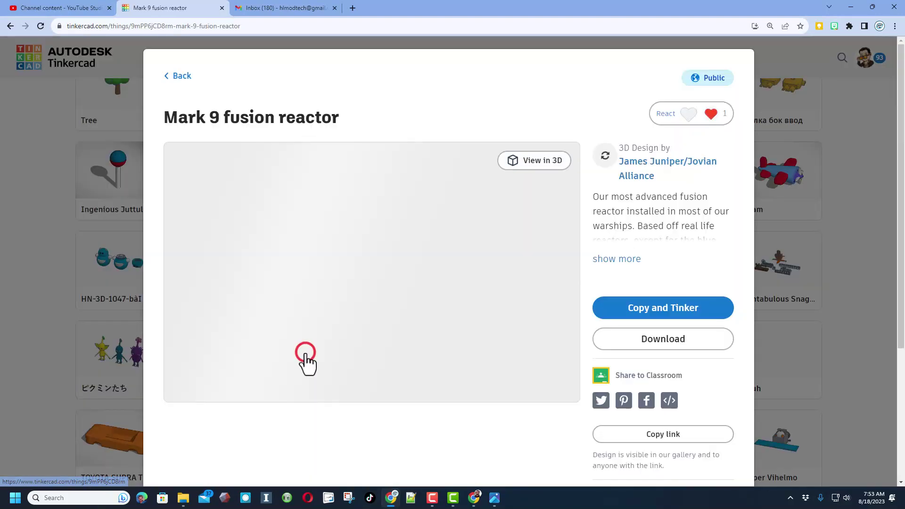
click(685, 113)
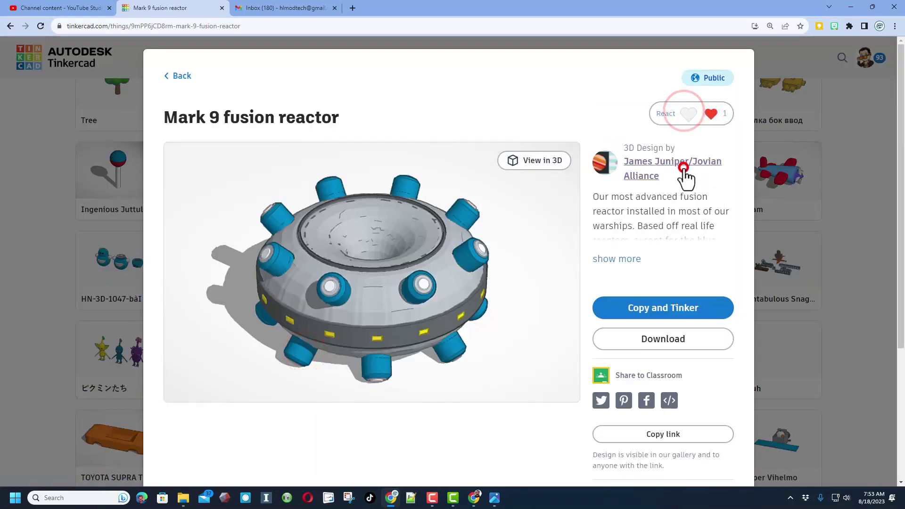
click(683, 170)
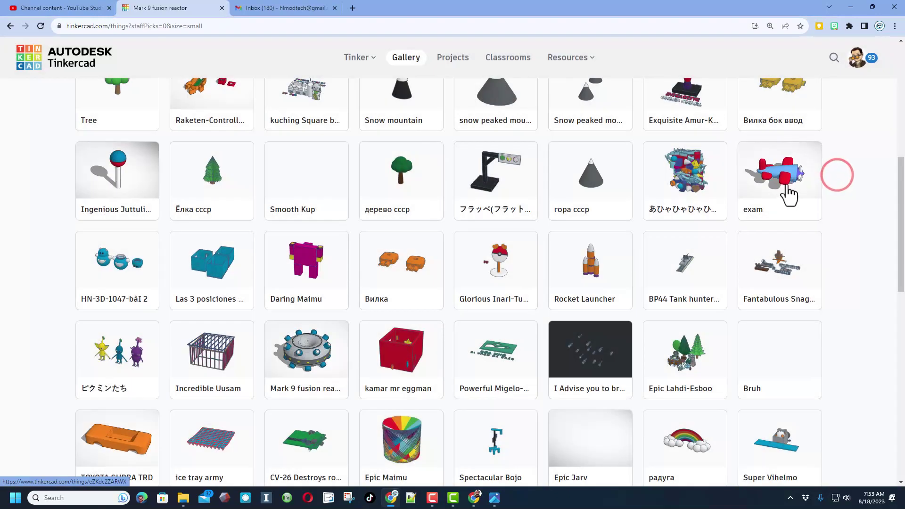
React WOW! to the exam airplane and orbit it in the 3D viewer
click(787, 185)
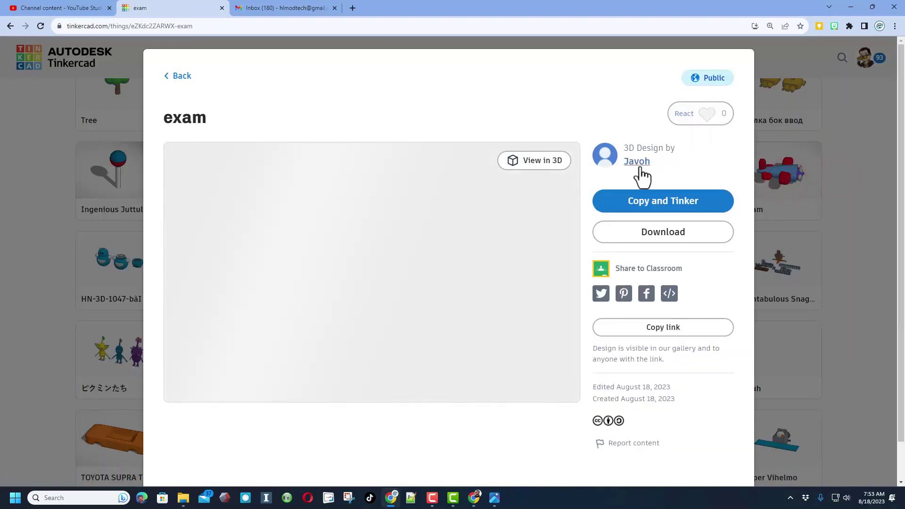
click(702, 119)
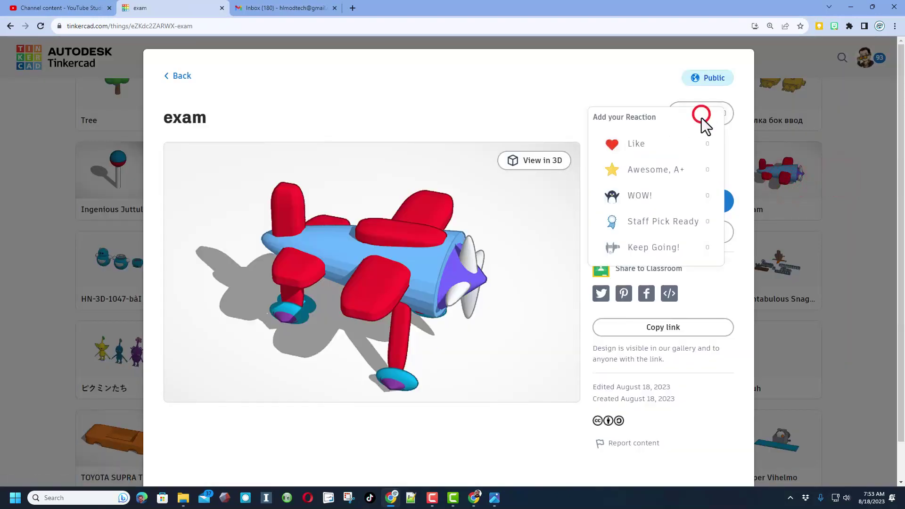
click(666, 199)
click(535, 161)
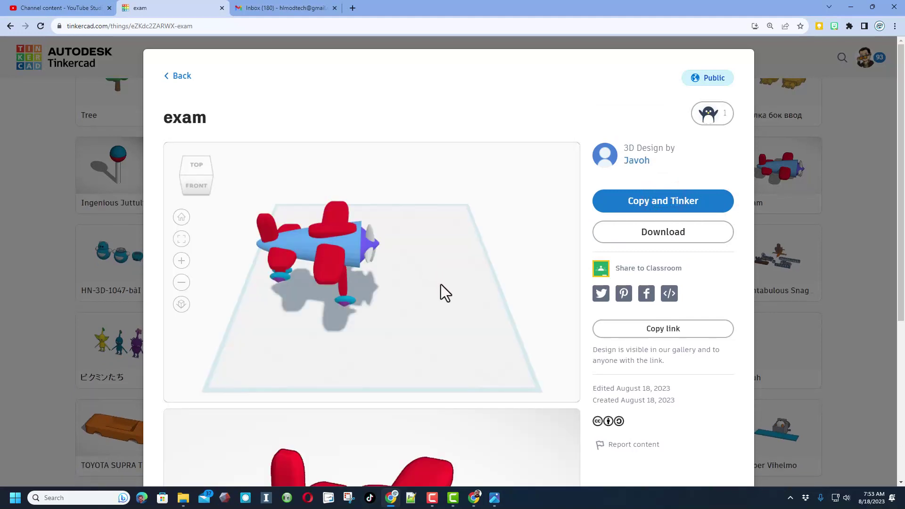
mouse_move(428, 297)
mouse_down()
mouse_move(424, 260)
mouse_move(487, 297)
mouse_up()
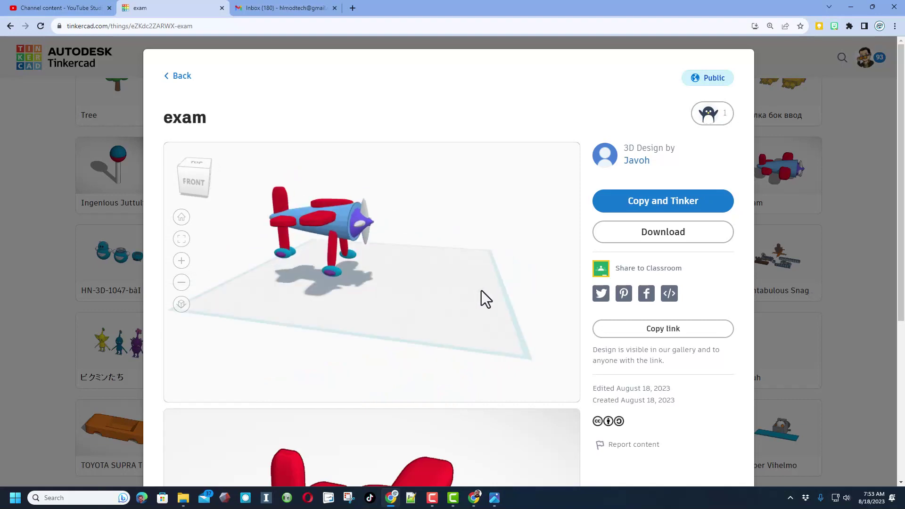
drag(486, 296, 379, 300)
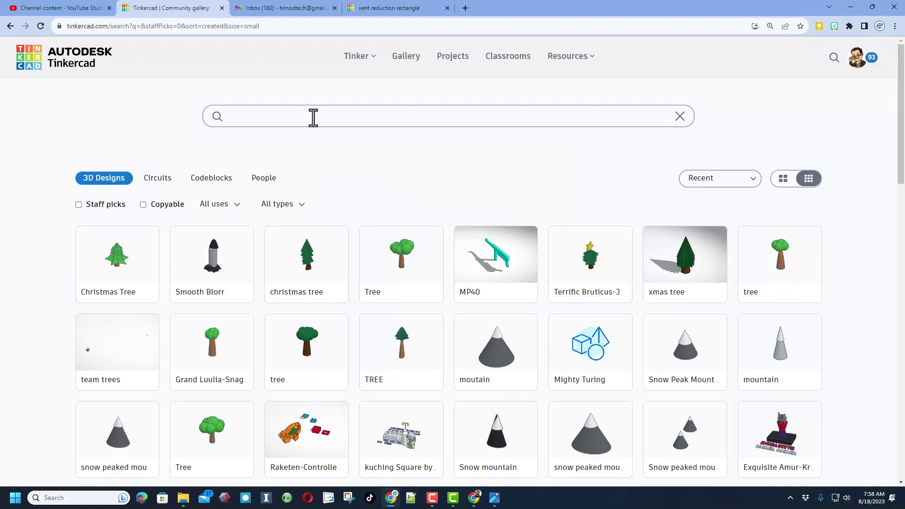
Search the gallery for hlmt23 and react Awesome, A+ to the yellow motorcycle
click(440, 115)
text(hlmt23)
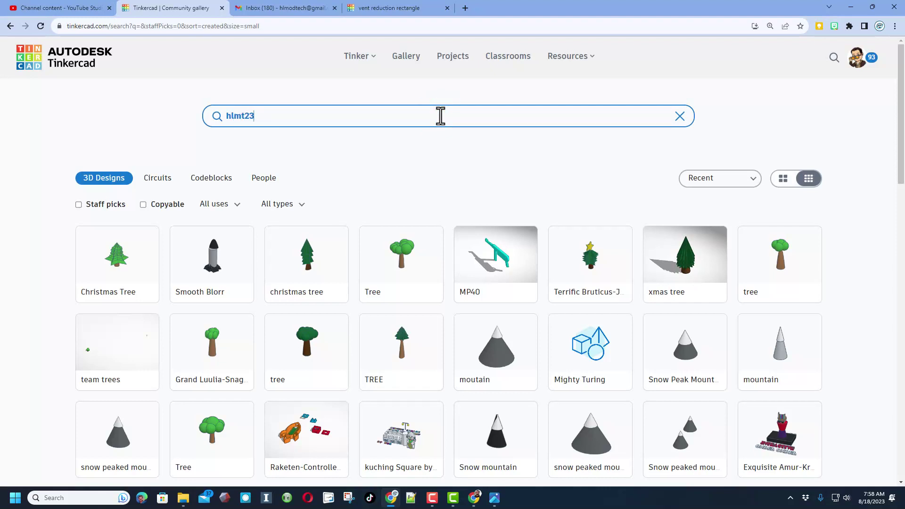
key(Return)
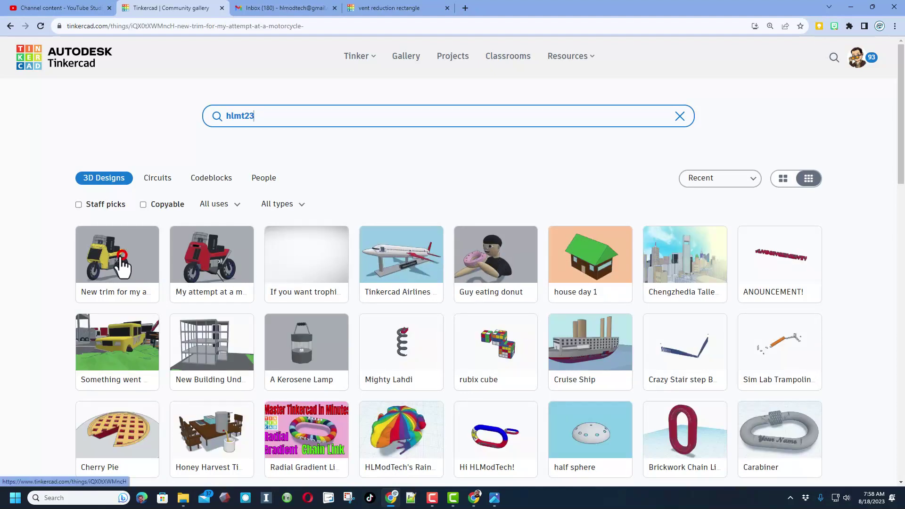
click(122, 262)
click(680, 126)
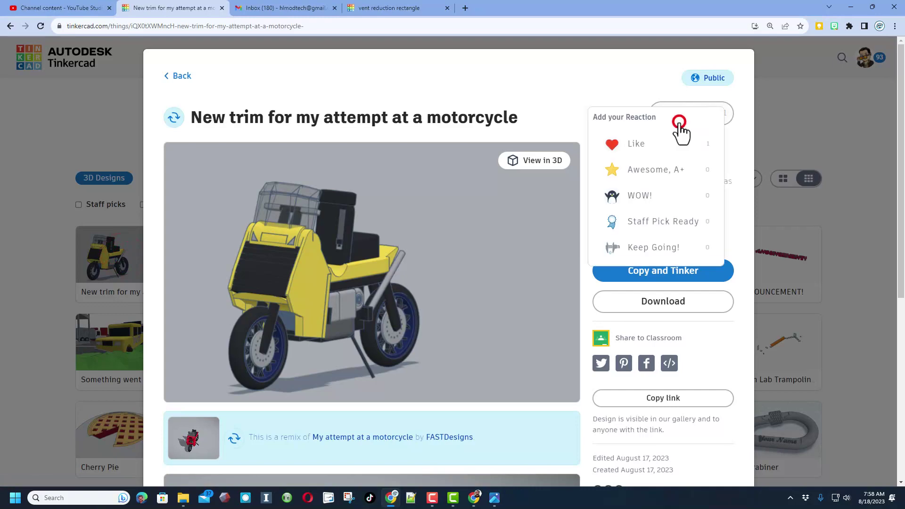
click(681, 172)
click(799, 128)
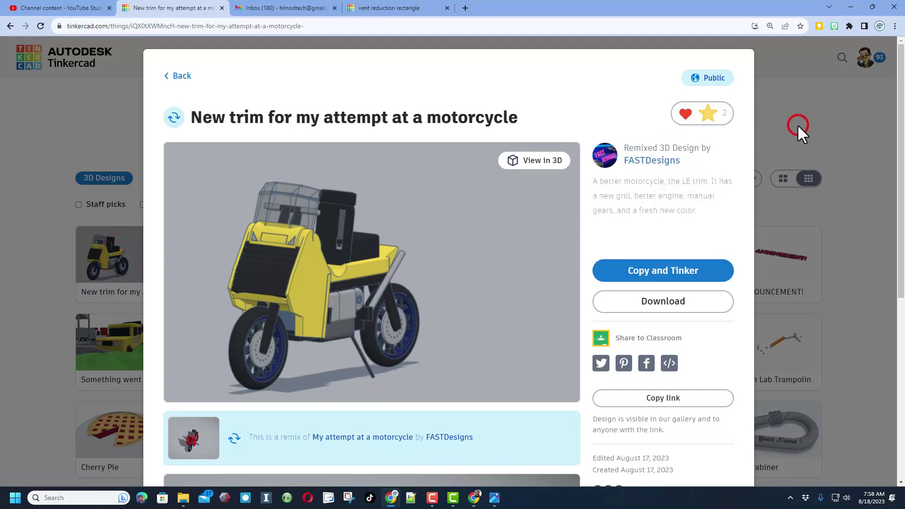
Change the house day 1 reaction to WOW!, then open the vent reduction rectangle design
click(587, 254)
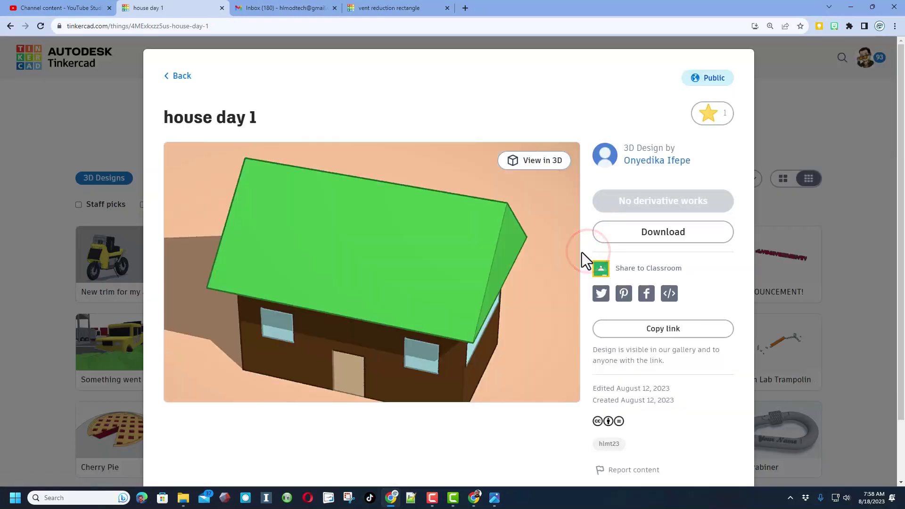
click(708, 117)
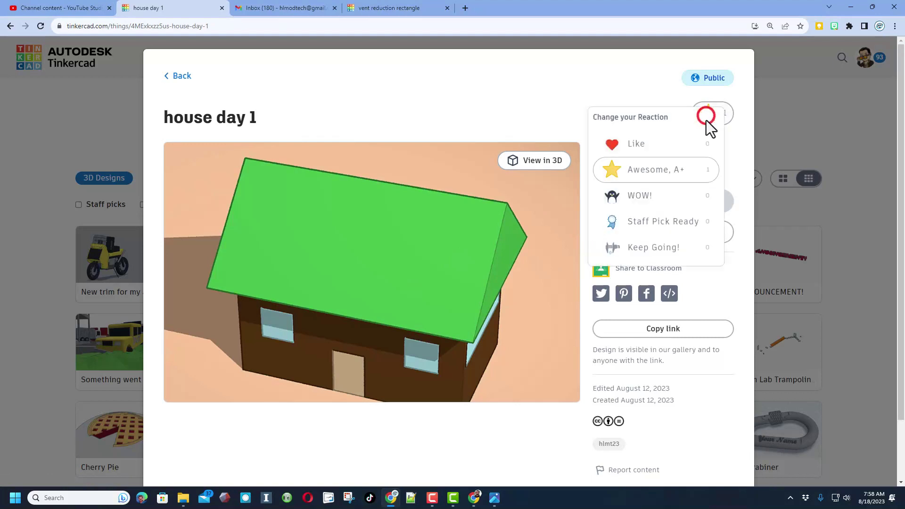
click(645, 196)
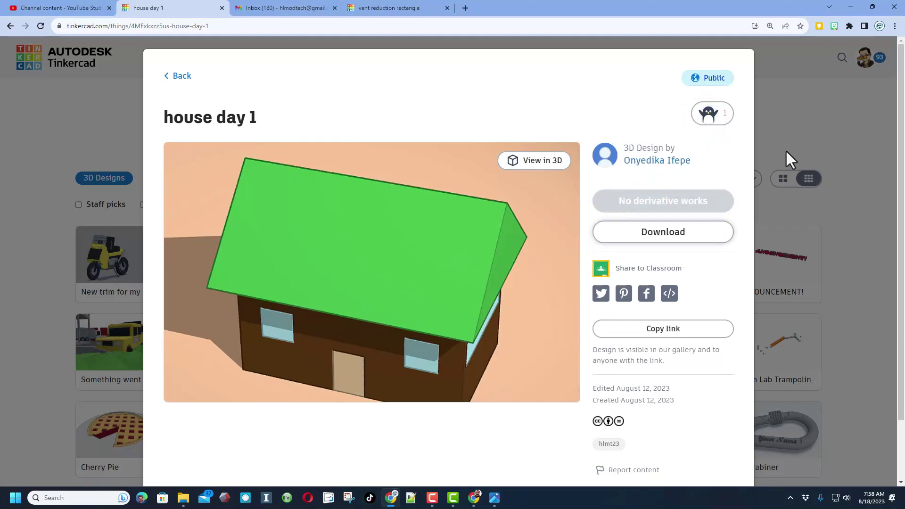
click(777, 113)
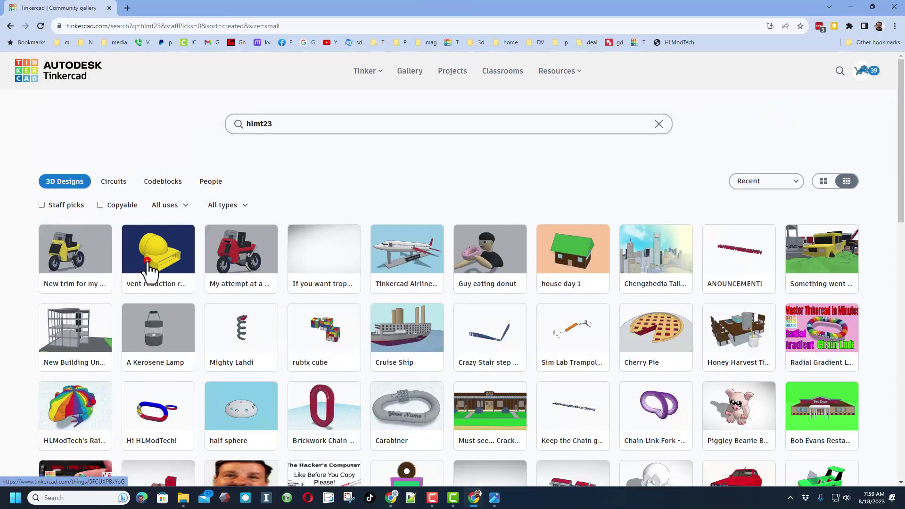
click(151, 270)
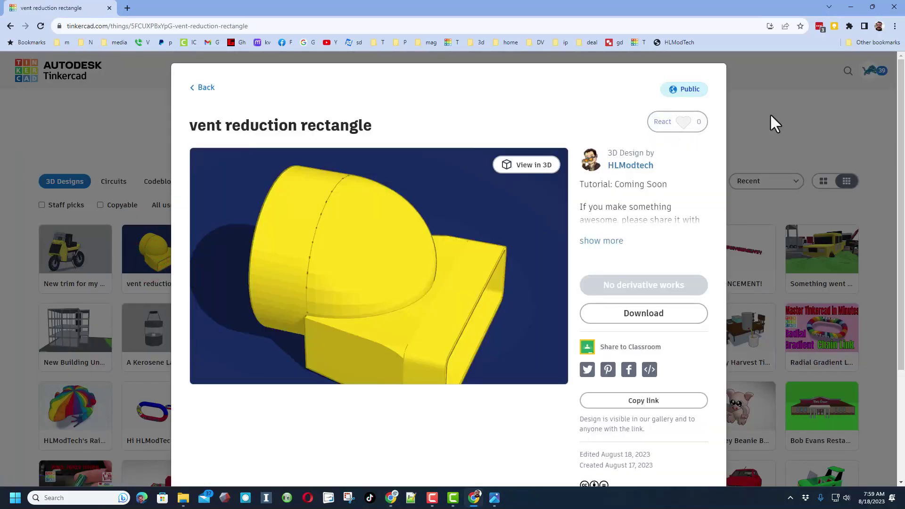
Open the reaction choices on the vent reduction rectangle design
click(681, 122)
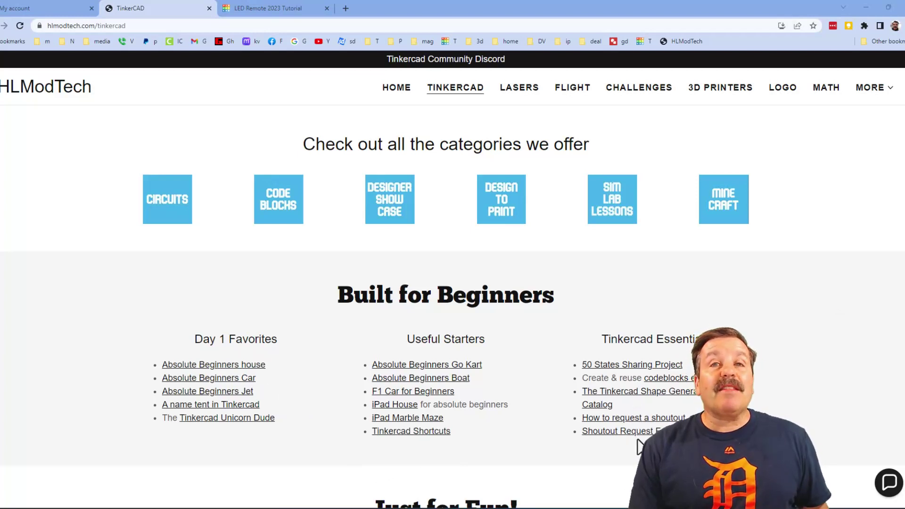
Open and close the Contact Us chat, then follow the Tinkercad Community Discord invite
click(889, 482)
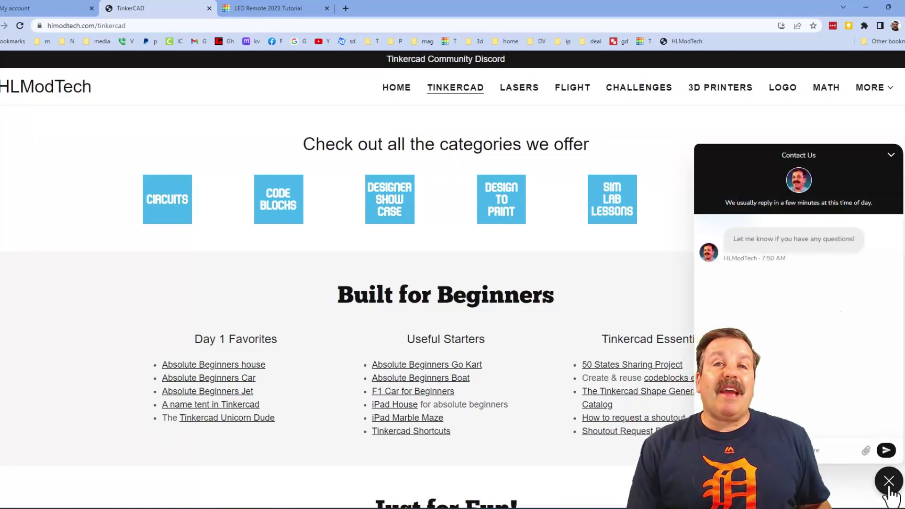
click(889, 483)
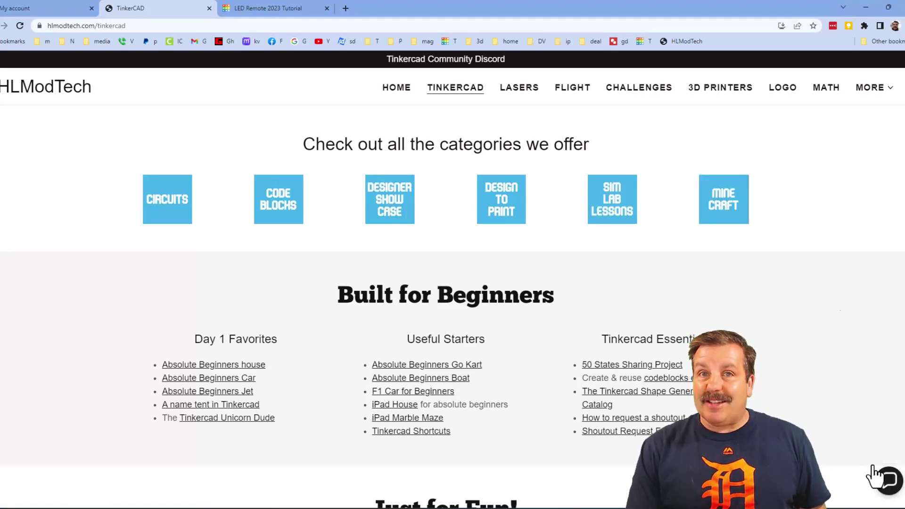
click(436, 64)
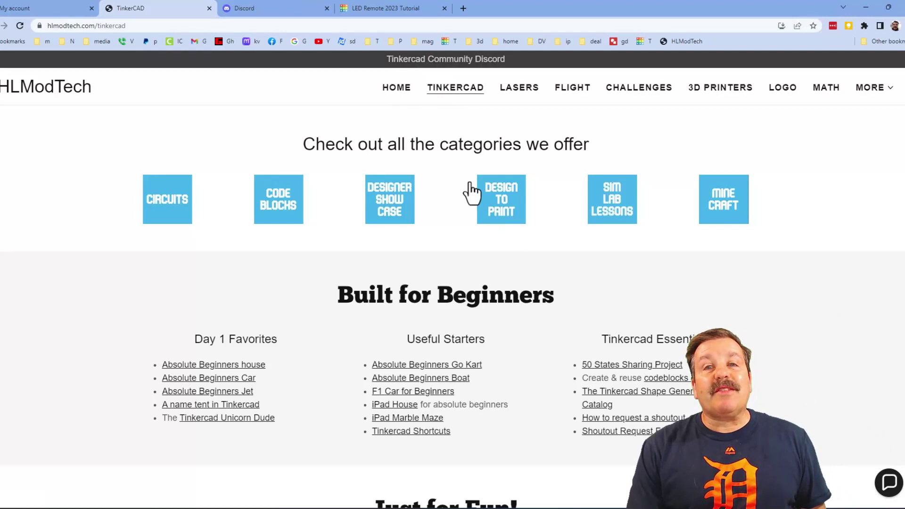